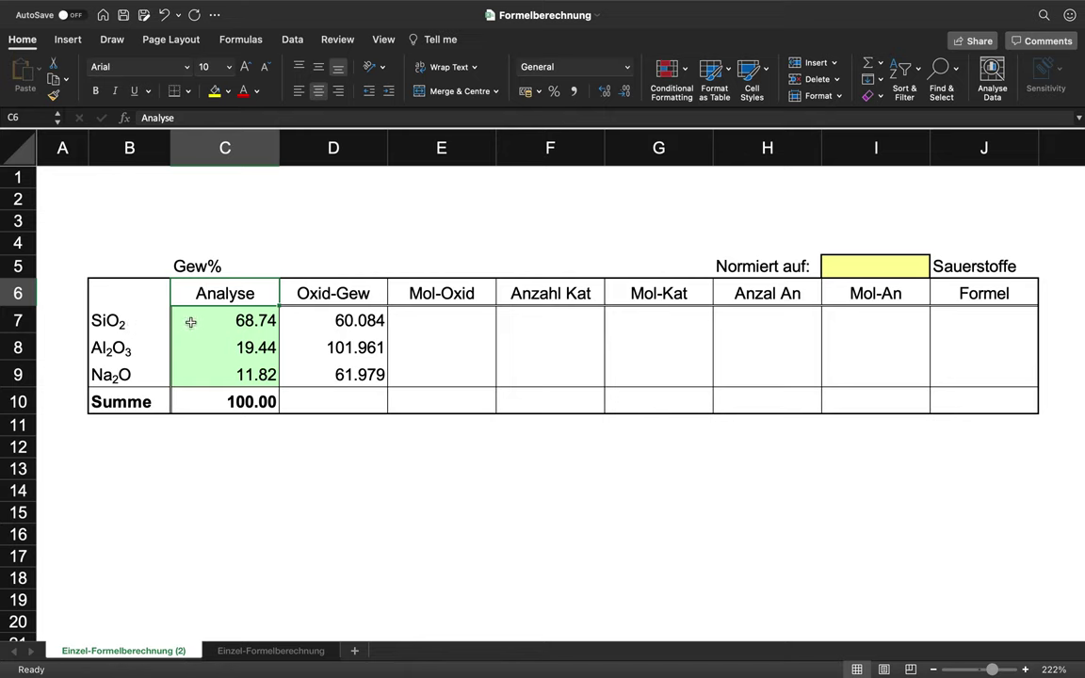
Step: Examine the oxide labels SiO2, Al2O3 and Na2O with their weight-percent analysis values and oxide weights
click(137, 322)
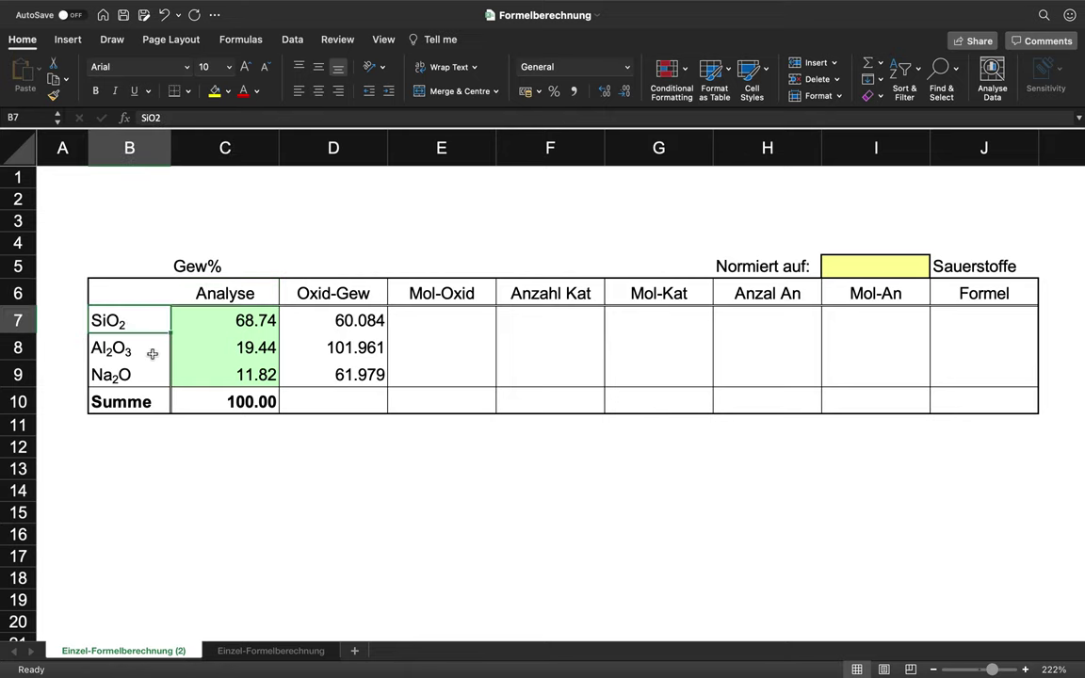
click(141, 348)
click(168, 378)
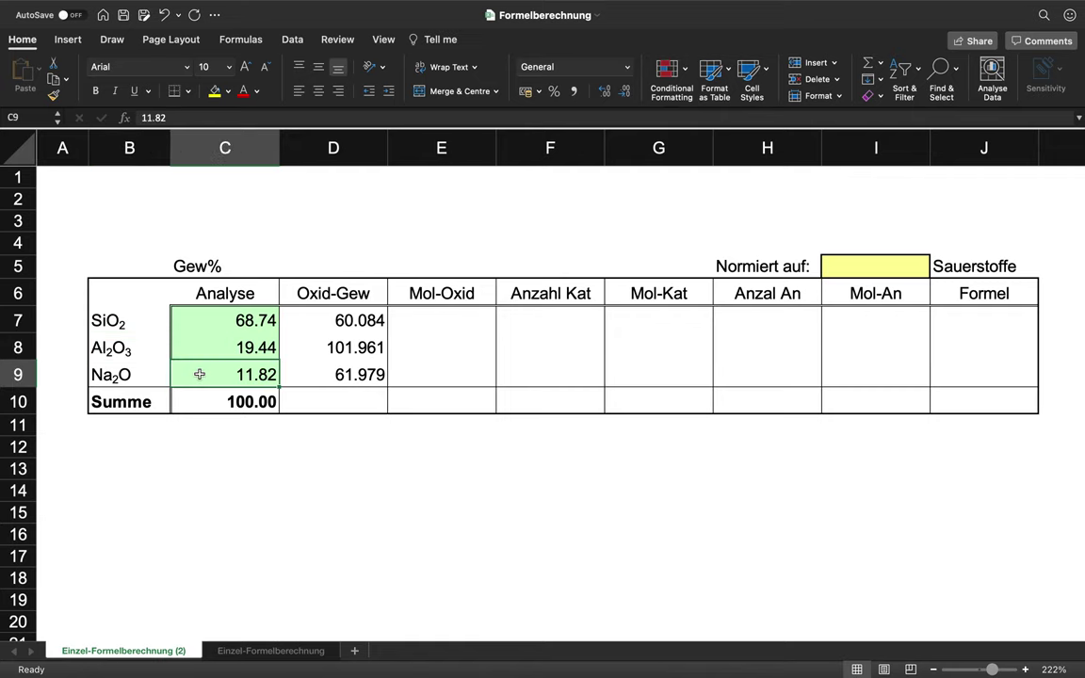
click(125, 375)
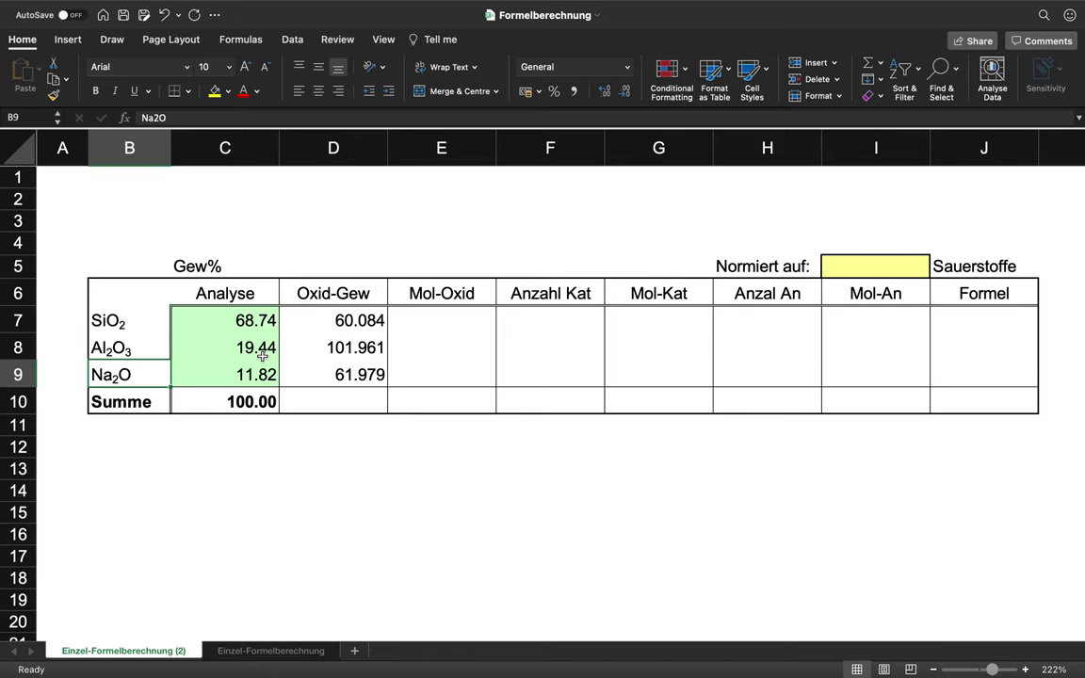
click(217, 268)
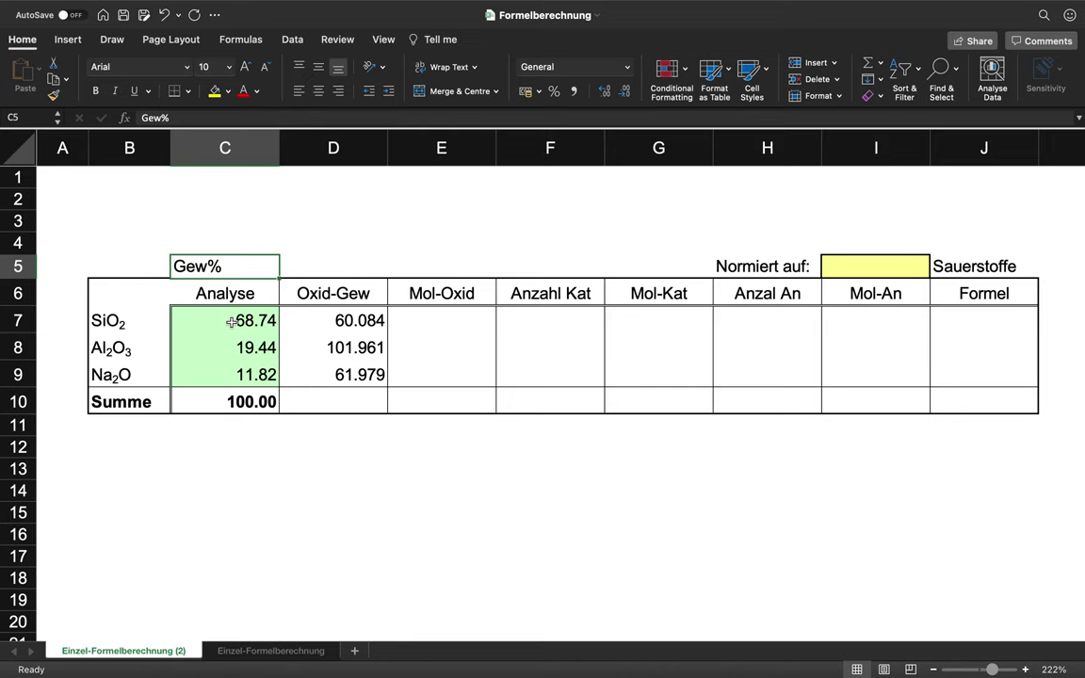
click(301, 325)
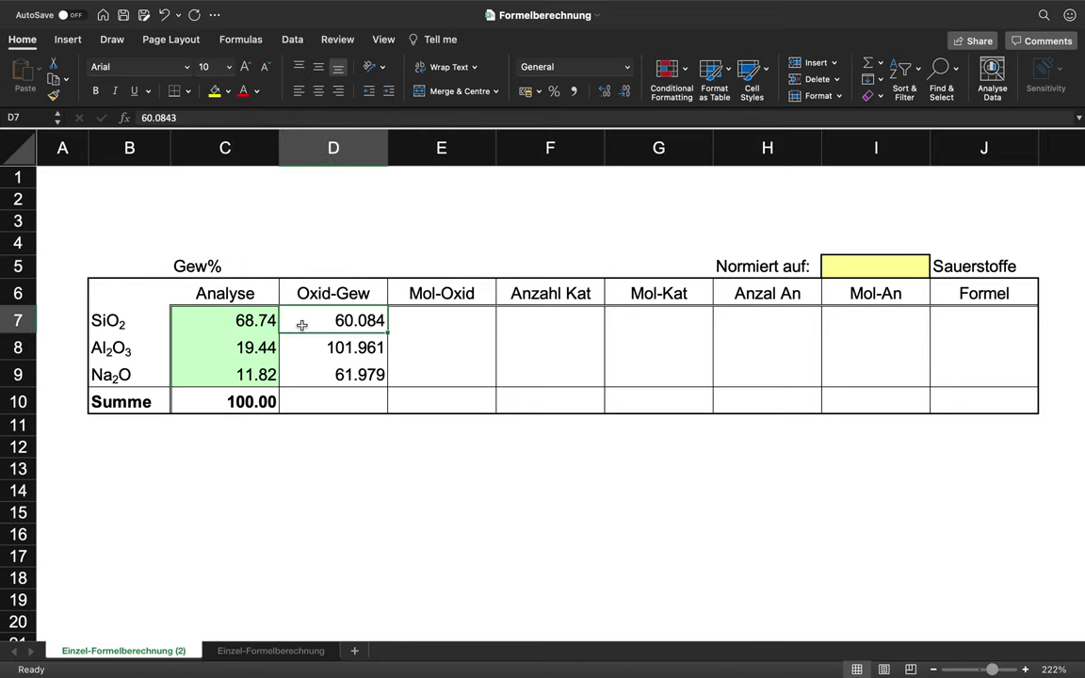
click(253, 322)
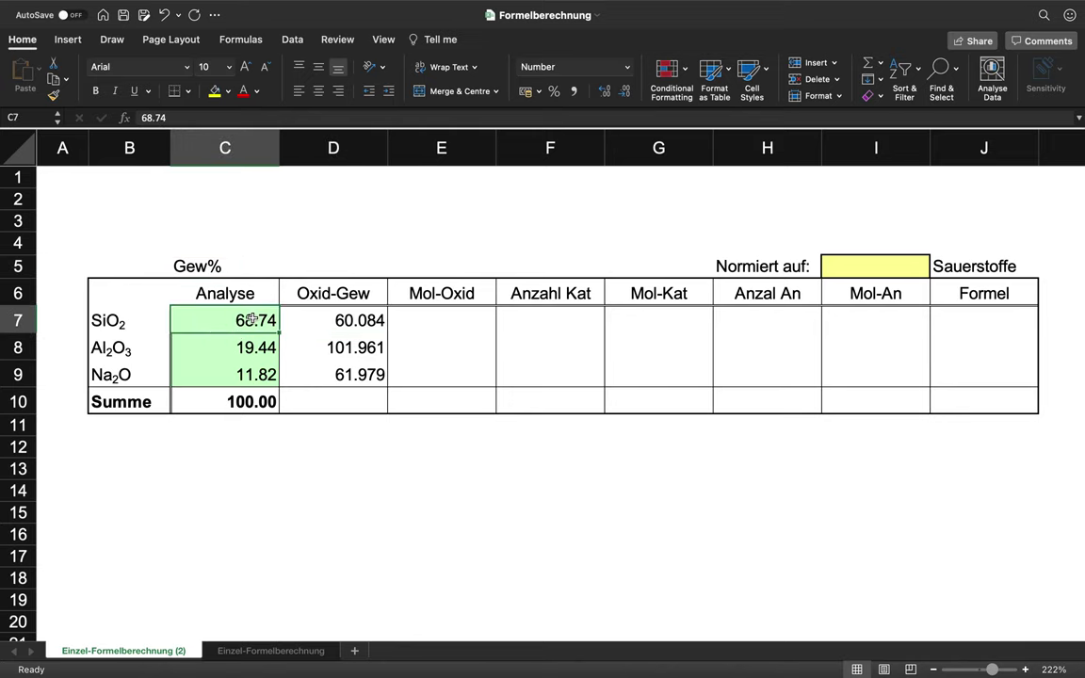
click(151, 323)
click(148, 358)
click(145, 375)
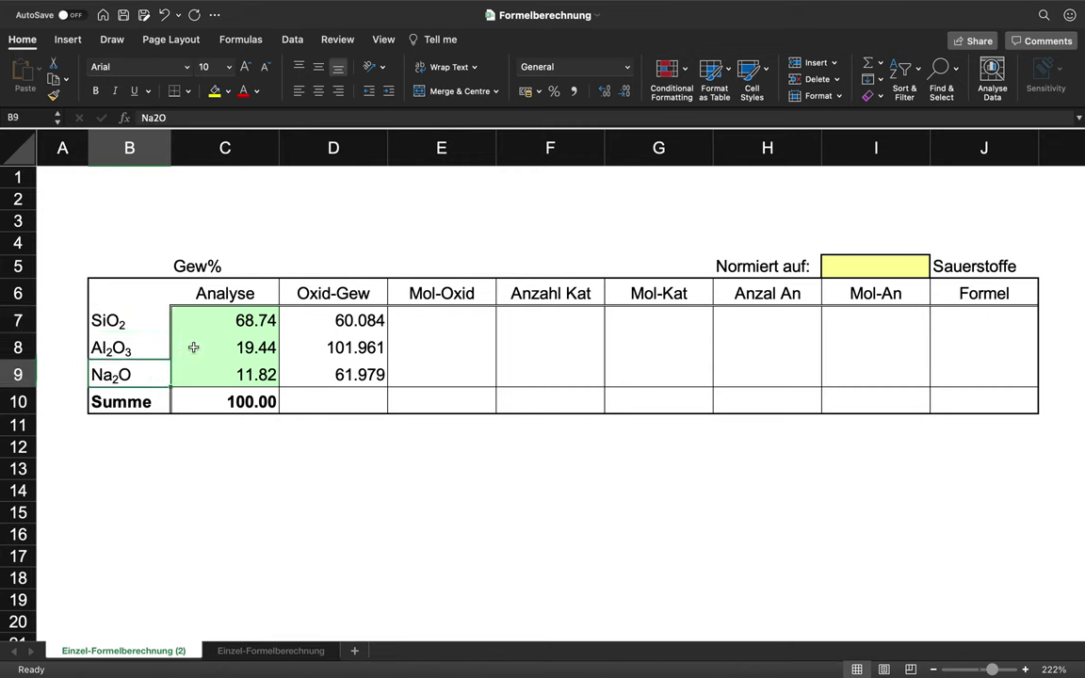
click(208, 320)
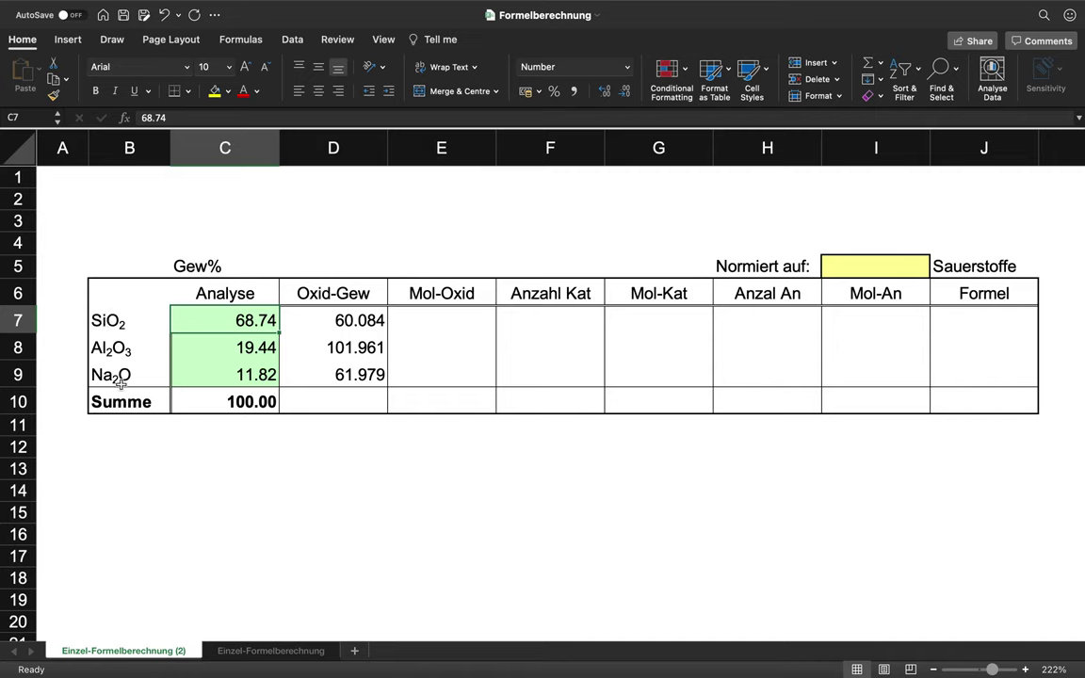
Step: Calculate Mol-Oxid for SiO2 in E7 with =C7/D7 and fill the formula down to E9
click(425, 314)
text(=)
click(252, 320)
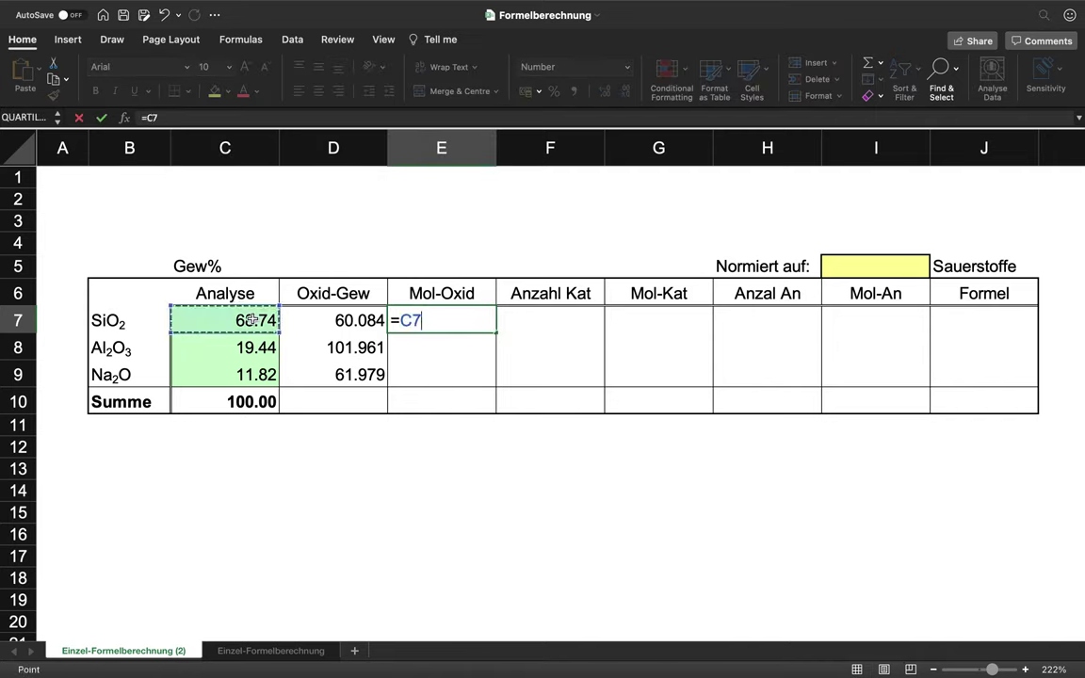
text(/)
click(321, 320)
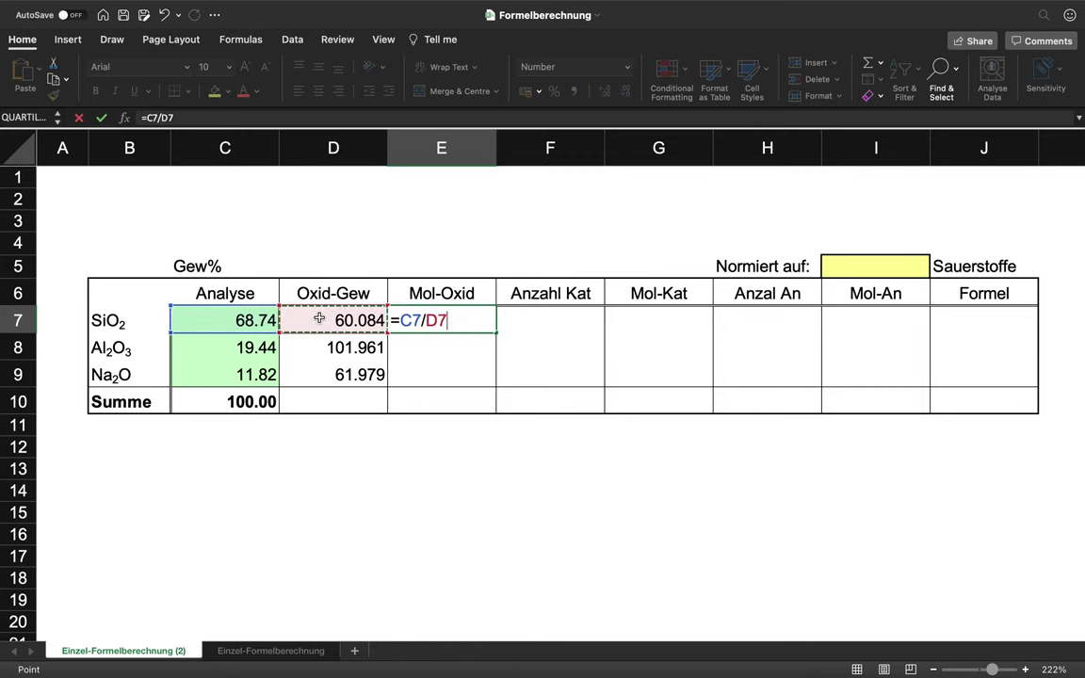
key(Return)
click(407, 321)
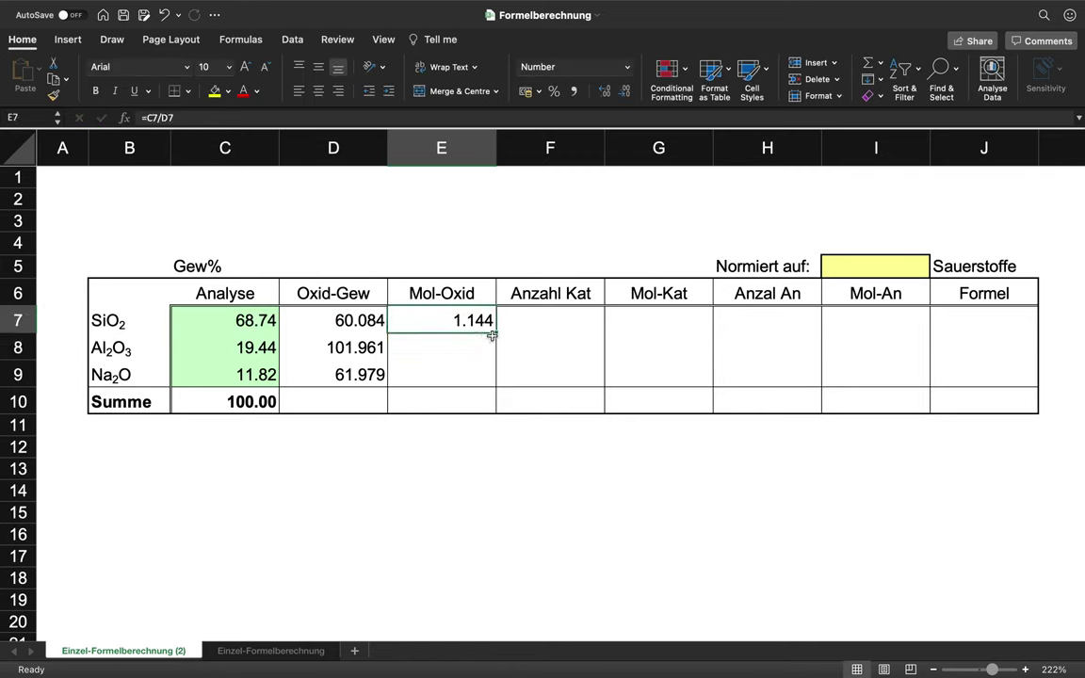
drag(497, 332, 499, 375)
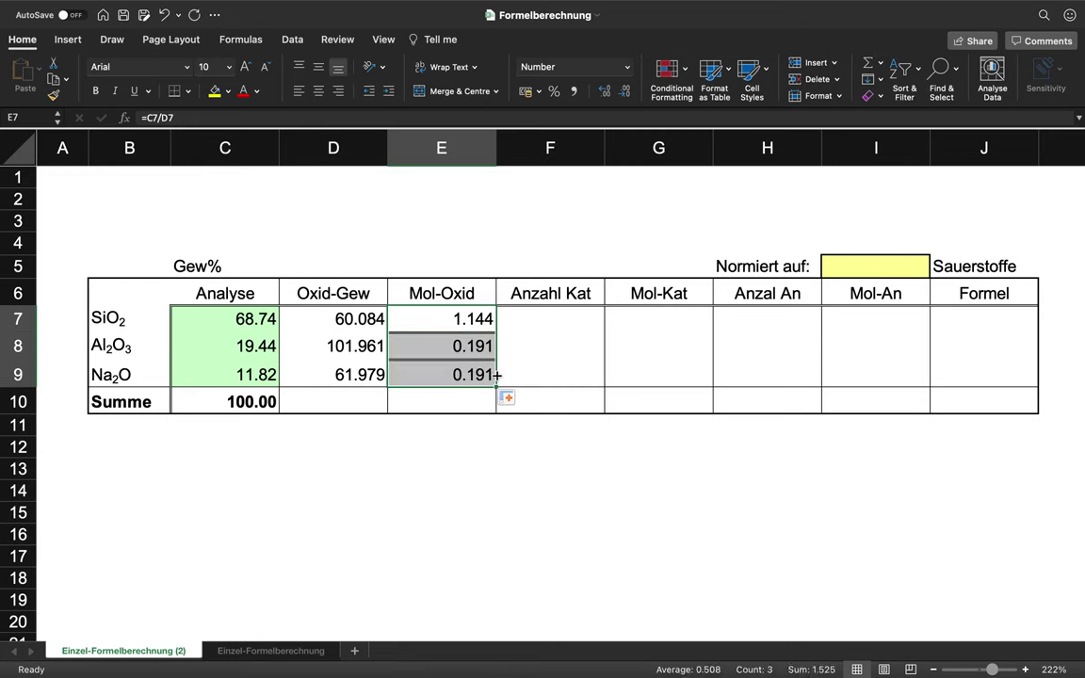
Step: Examine the calculated Mol-Oxid values against the SiO2, Al2O3 and Na2O analysis rows
click(459, 318)
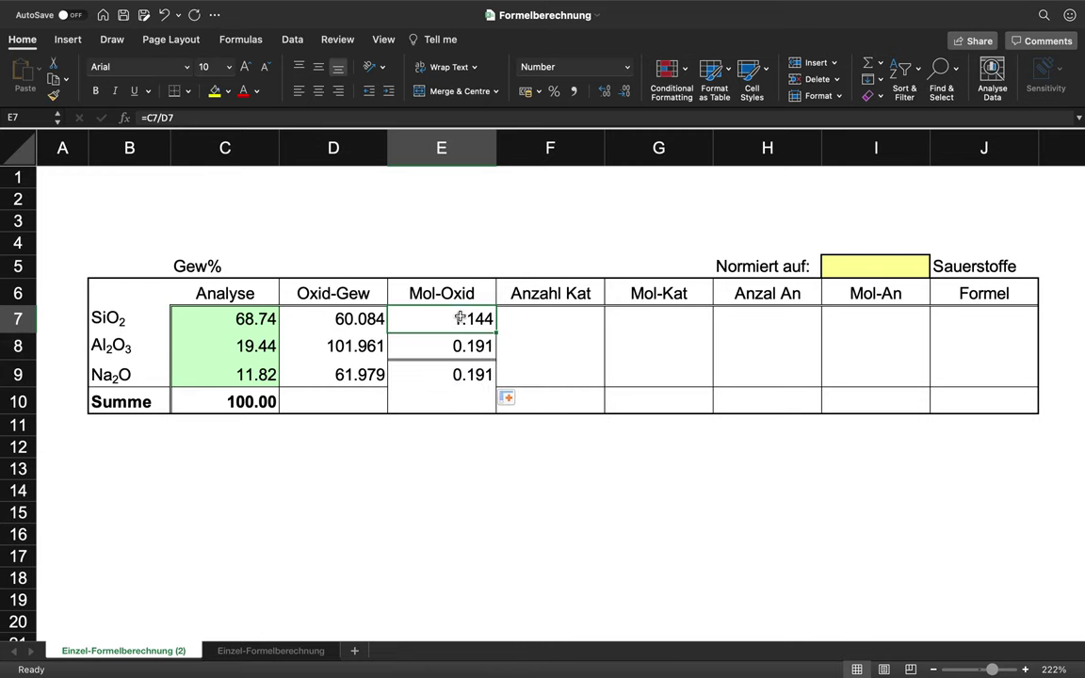
click(436, 379)
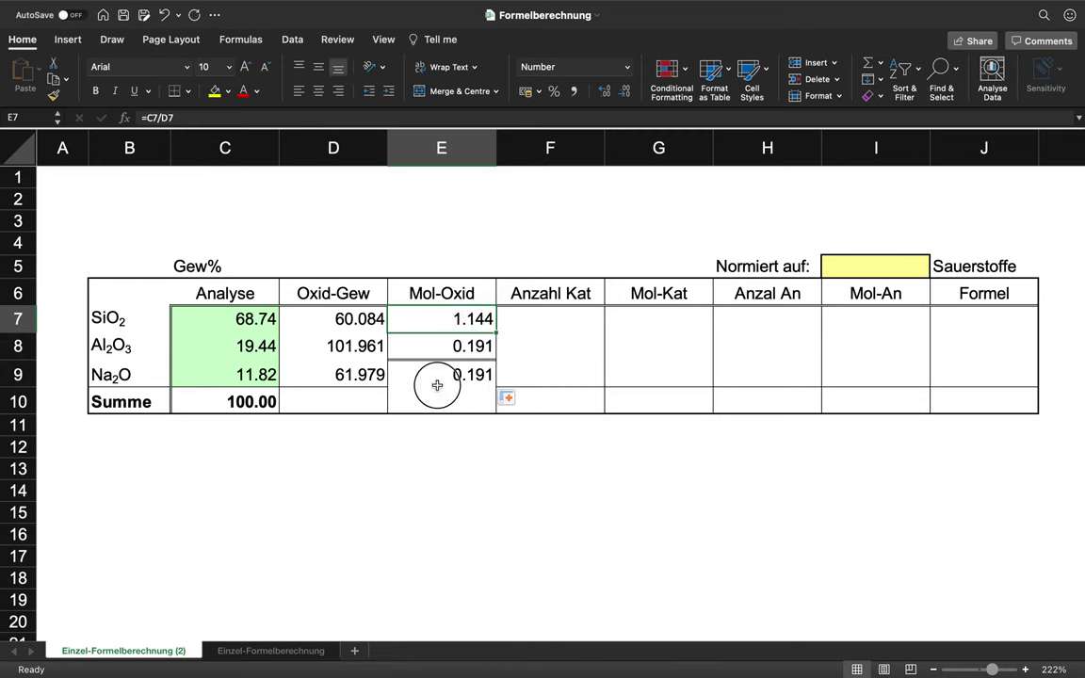
click(436, 318)
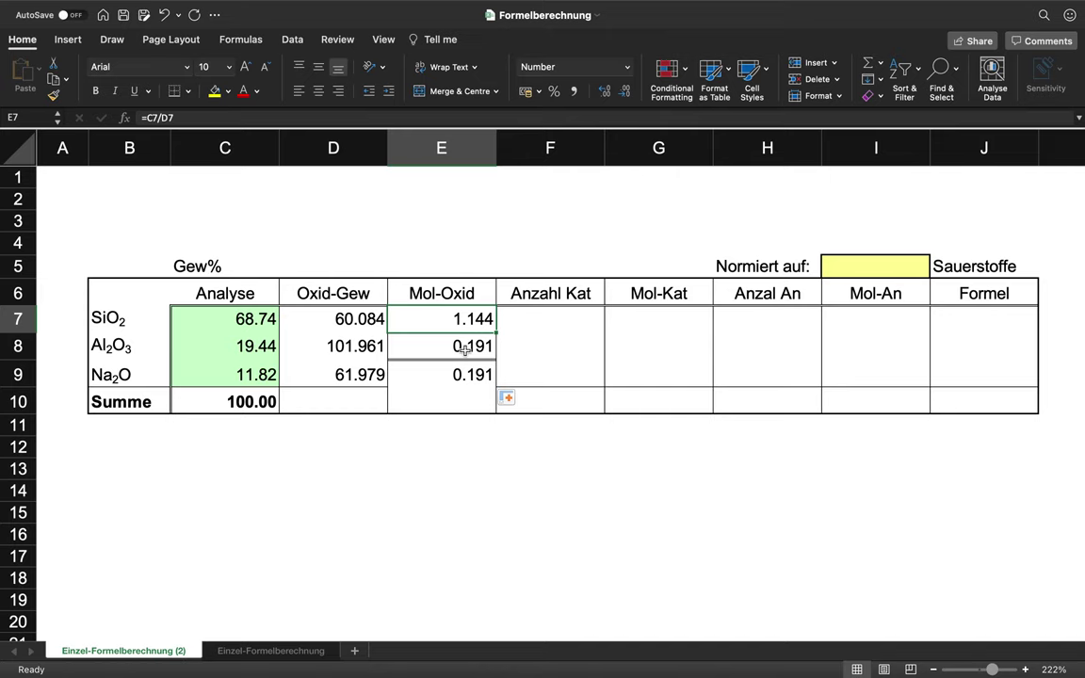
click(130, 350)
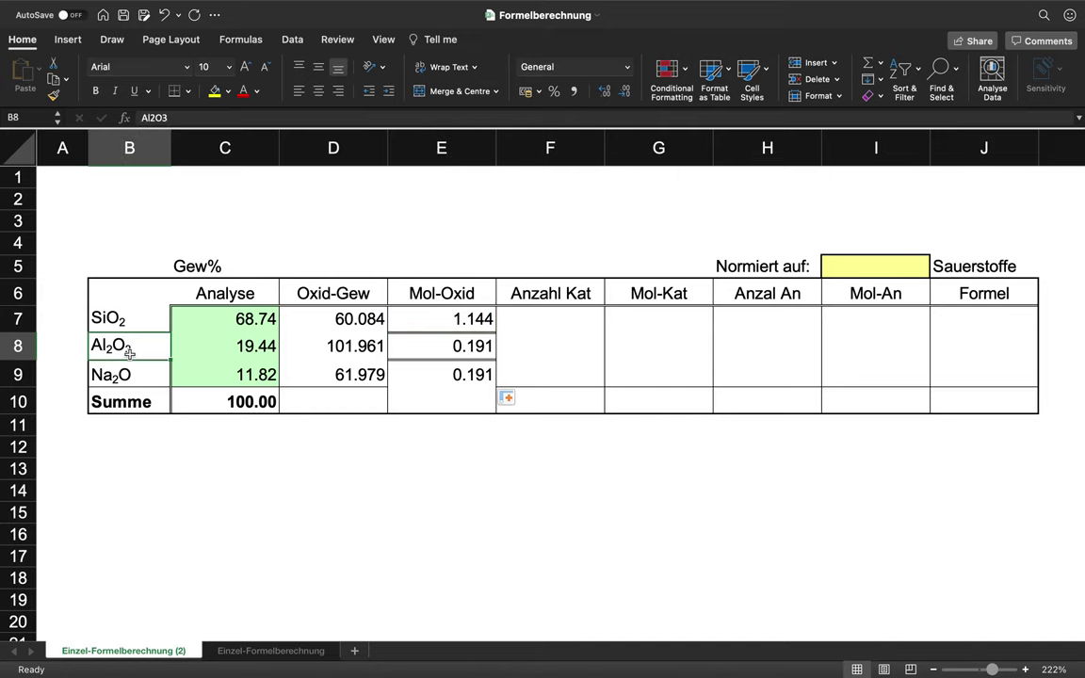
click(241, 346)
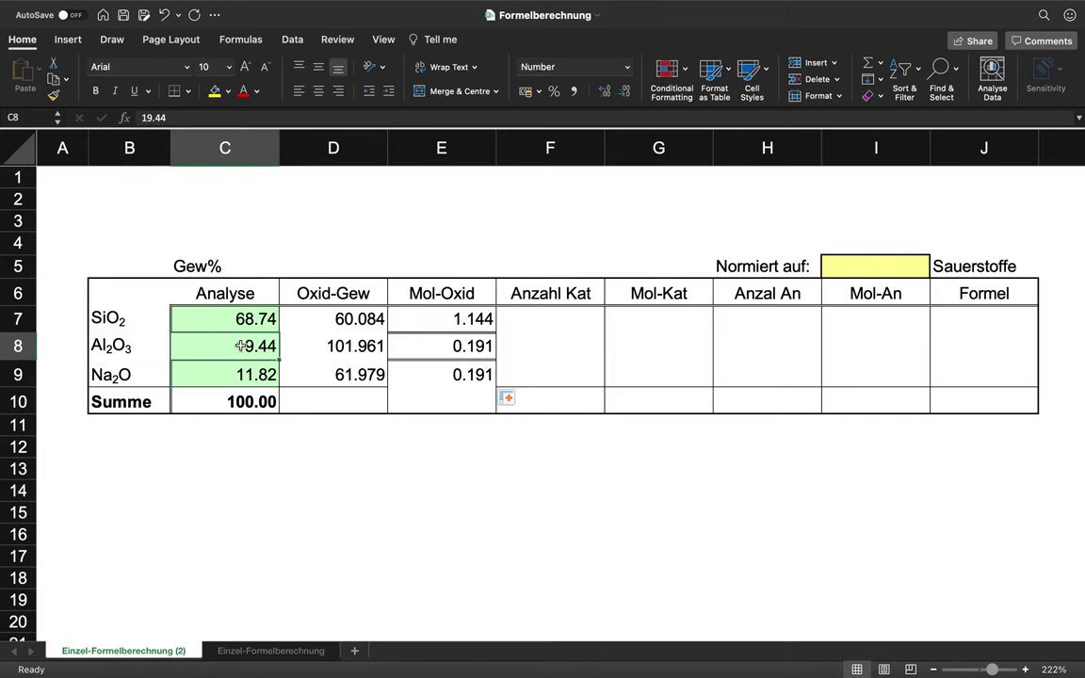
click(483, 346)
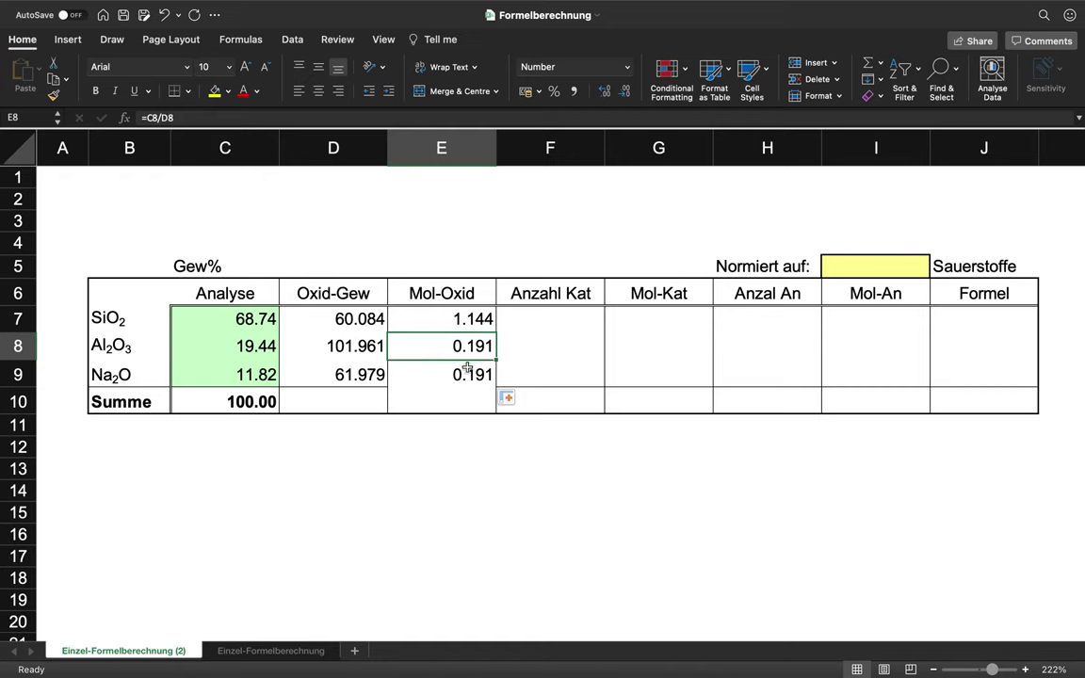
click(163, 348)
click(150, 373)
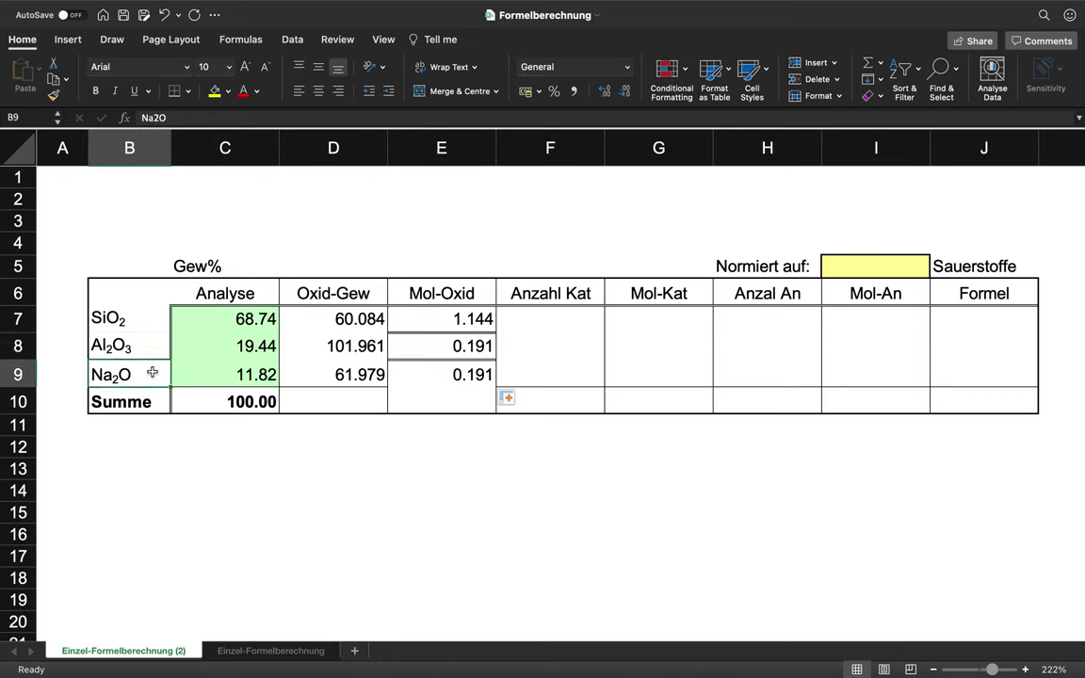
Step: Enter 1 as the SiO2 cation count in F7 and calculate its Mol-Kat in G7 with =F7*E7
click(552, 325)
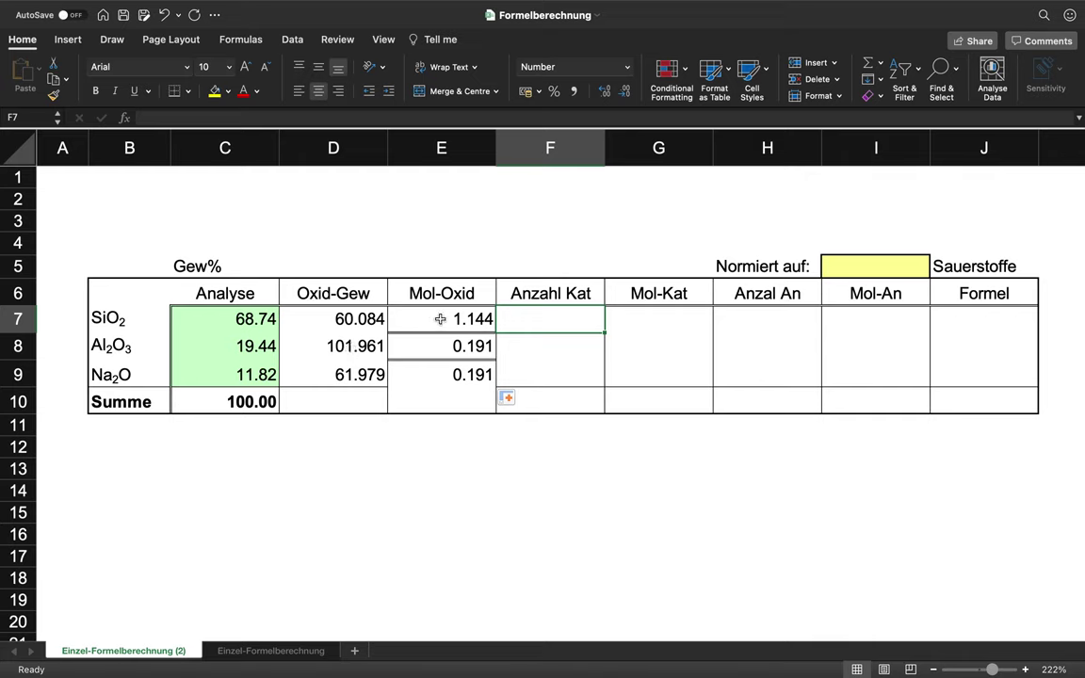
text(1)
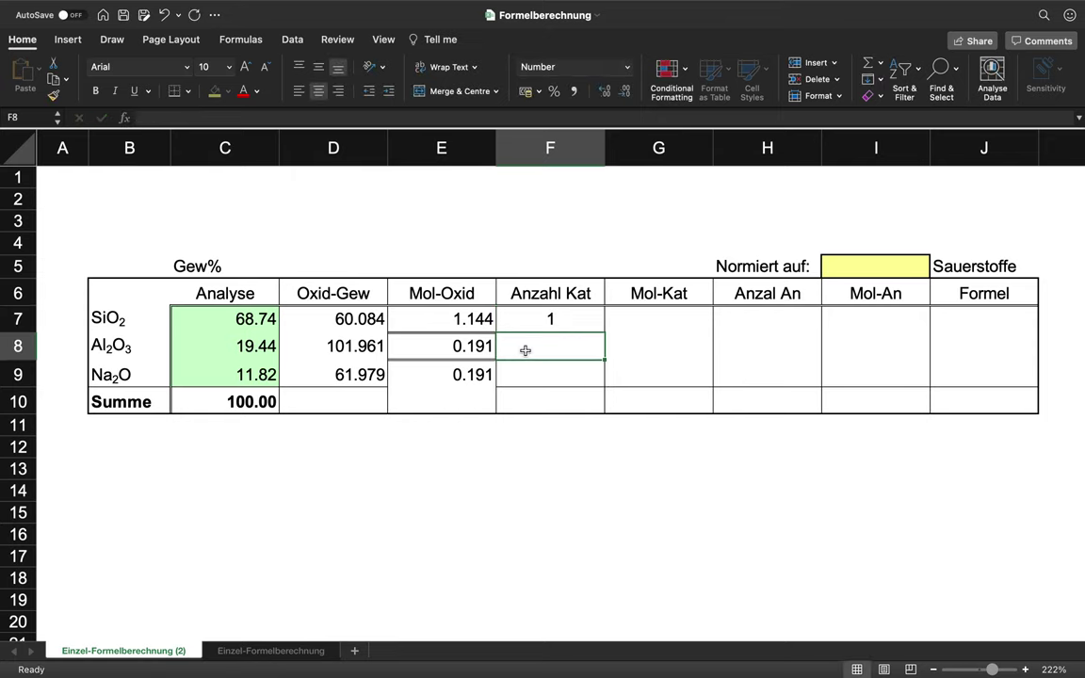
click(625, 325)
text(=)
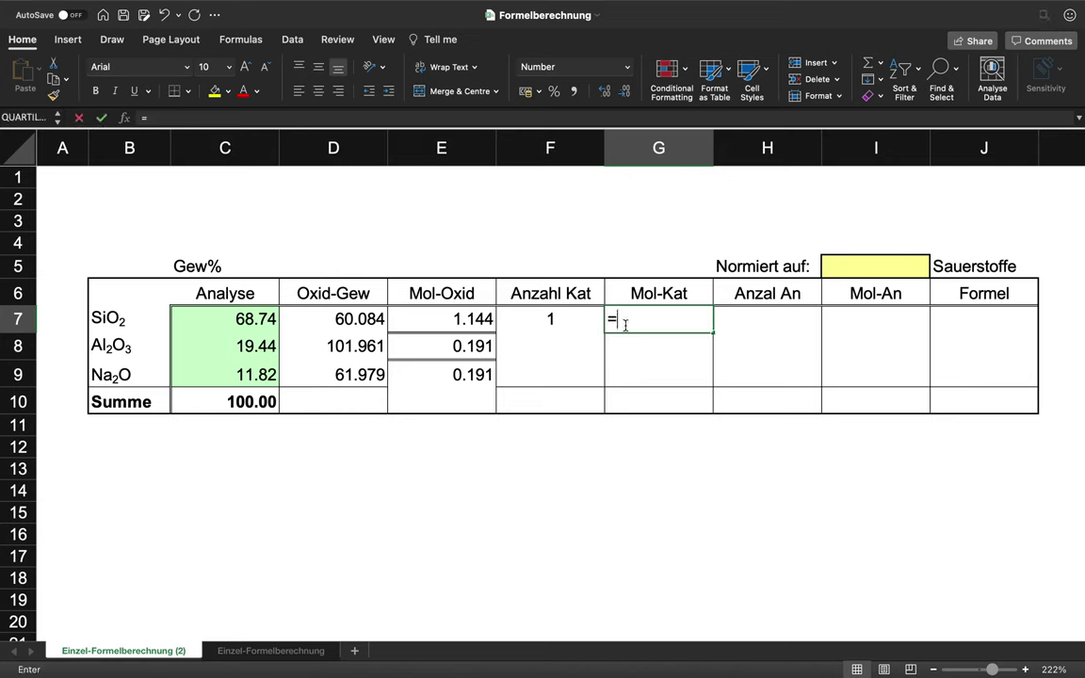
click(550, 319)
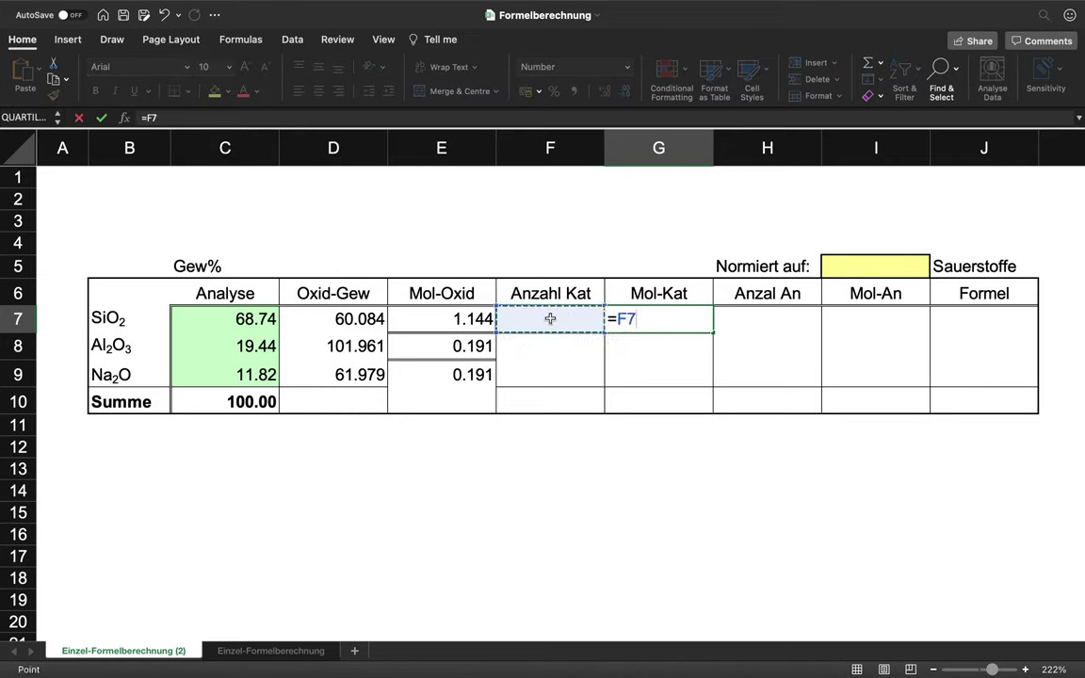
text(*)
click(469, 320)
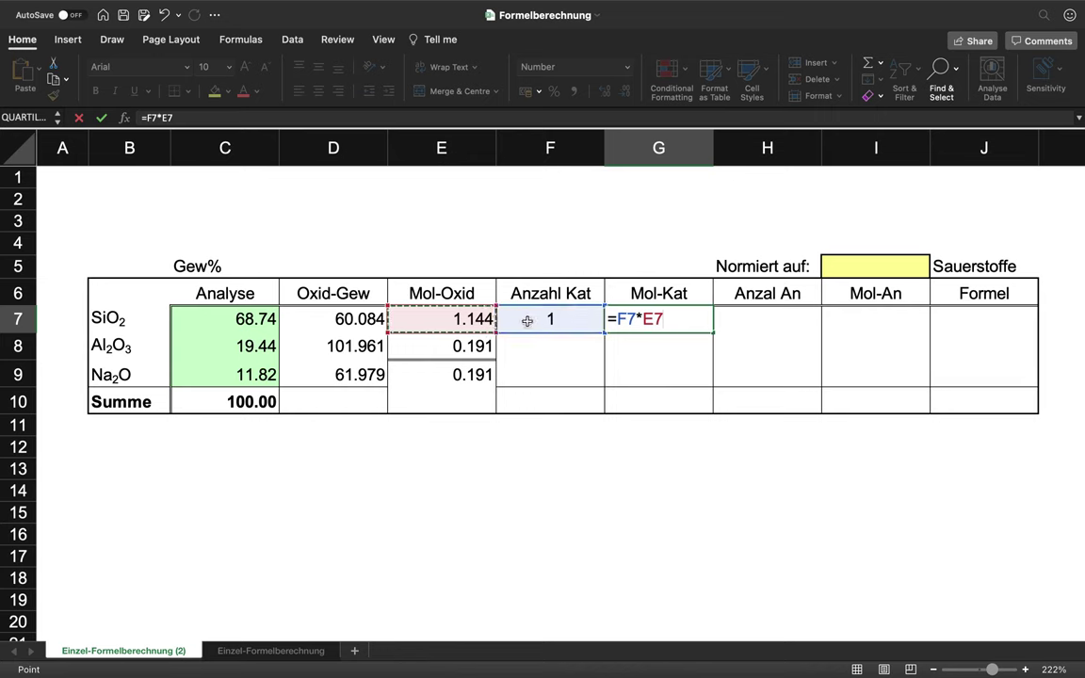
key(Return)
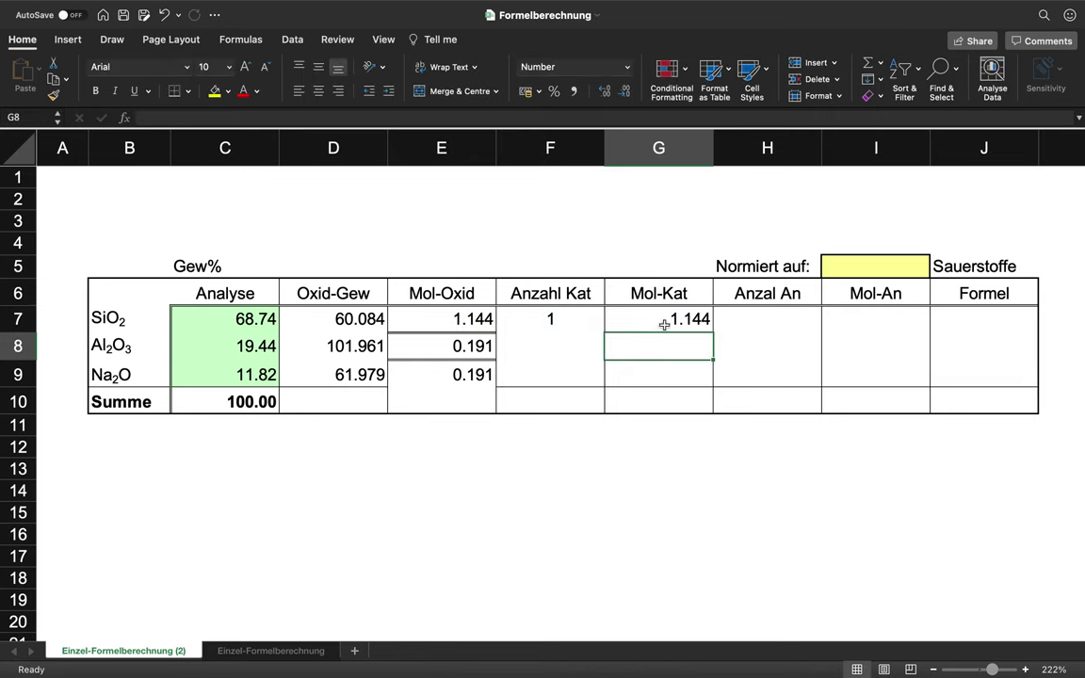
Step: Enter 2 as the Al2O3 cation count in F8 and calculate its Mol-Kat in G8 with =F8*E8
click(146, 347)
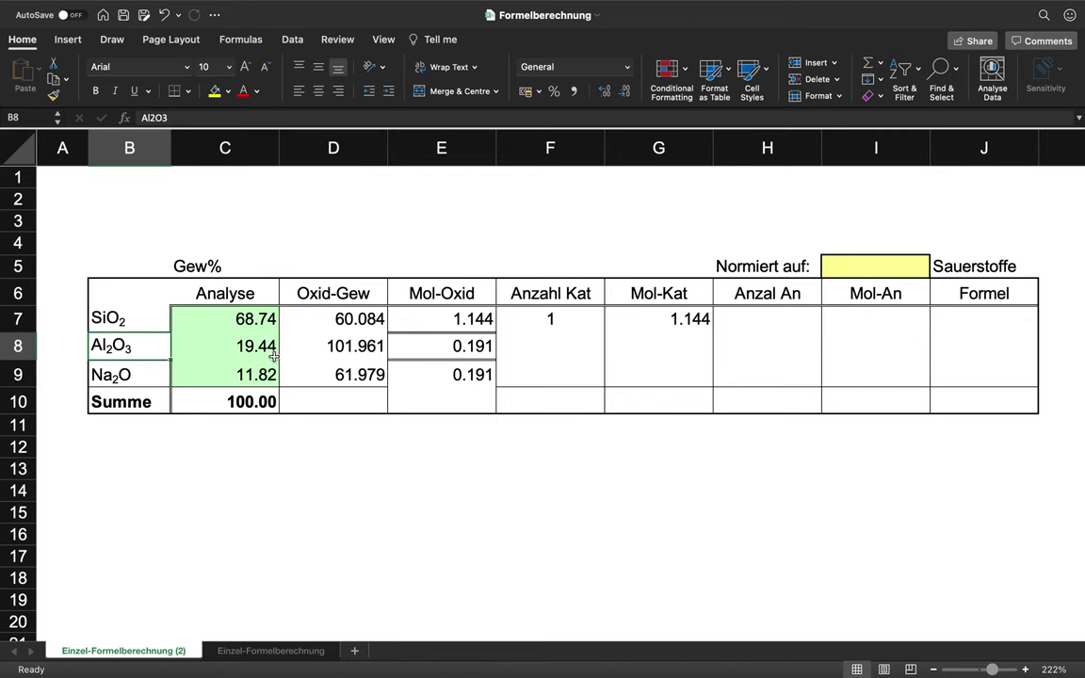
click(560, 344)
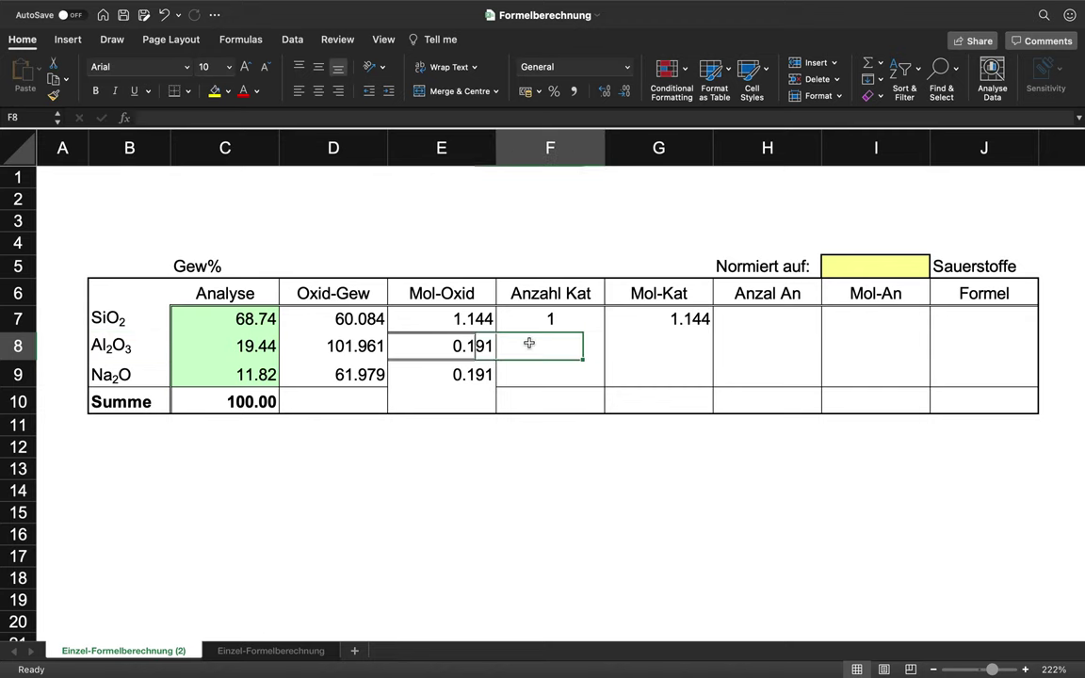
text(2)
click(700, 347)
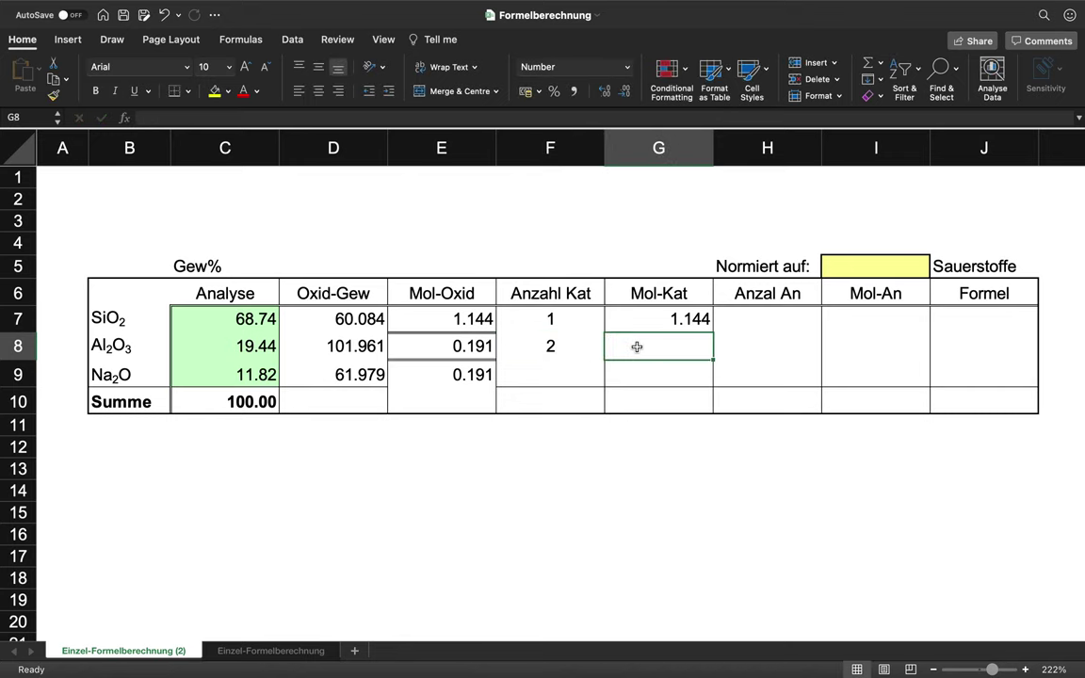
text(=)
click(574, 342)
text(*)
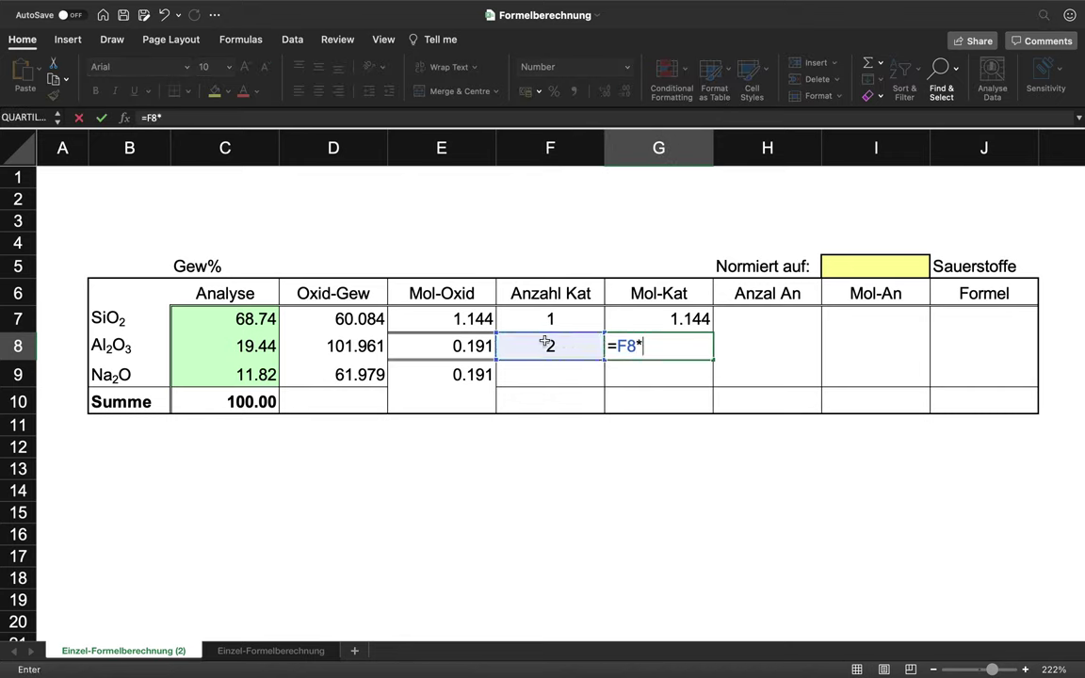
click(476, 346)
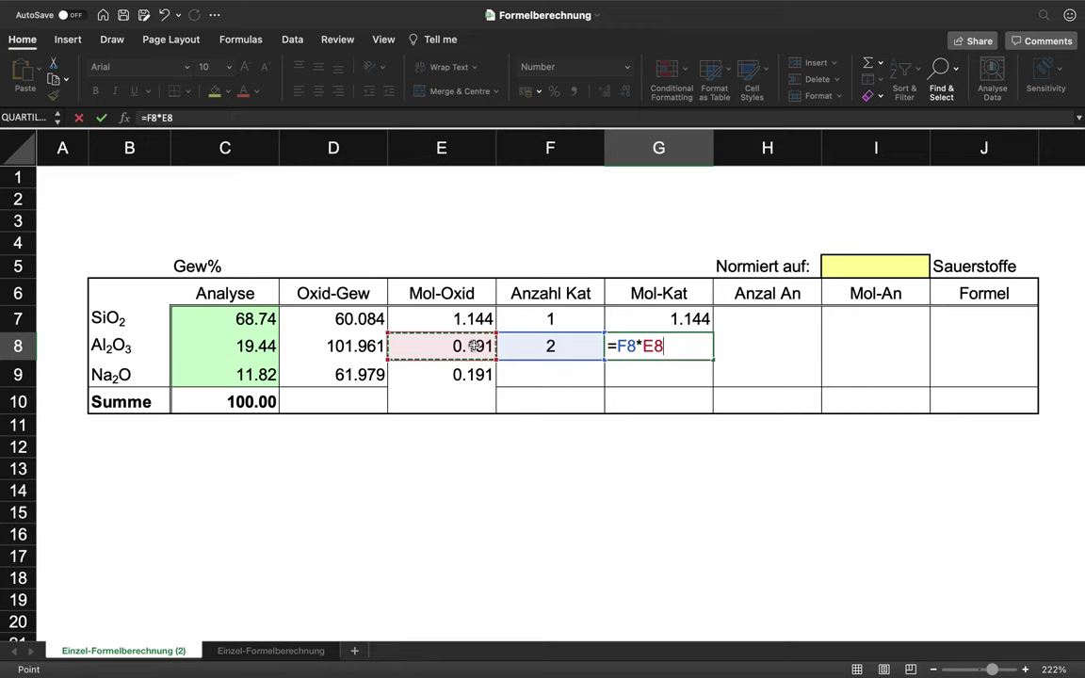
key(Return)
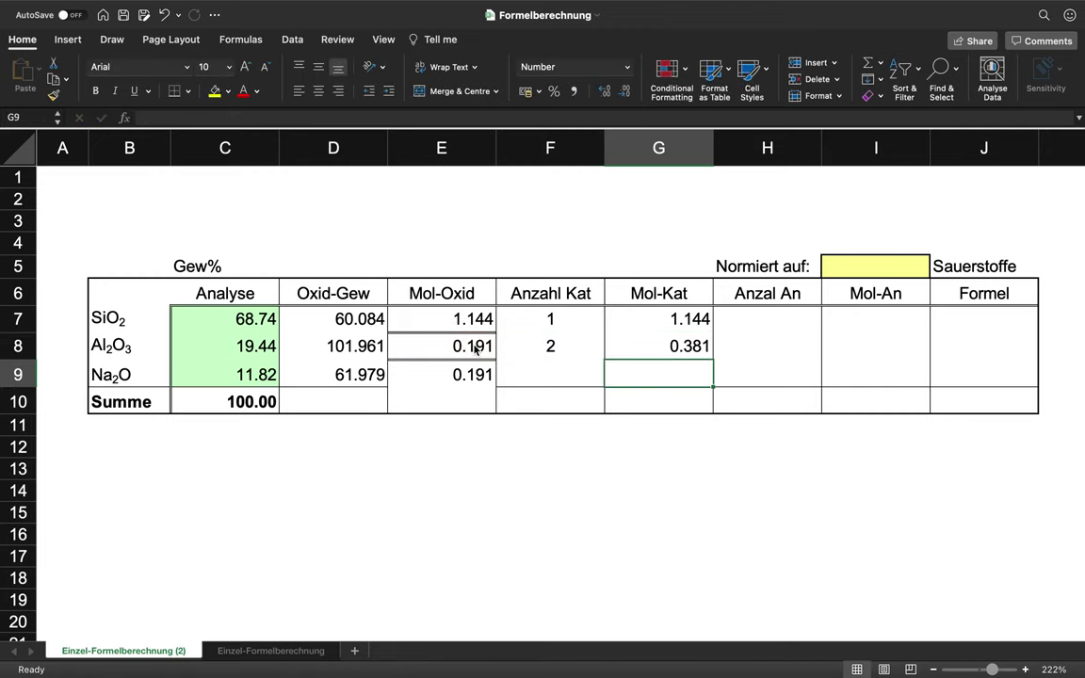
Step: Enter 2 as the Na2O cation count in F9
key(Left)
key(Left)
key(Left)
key(Left)
key(Left)
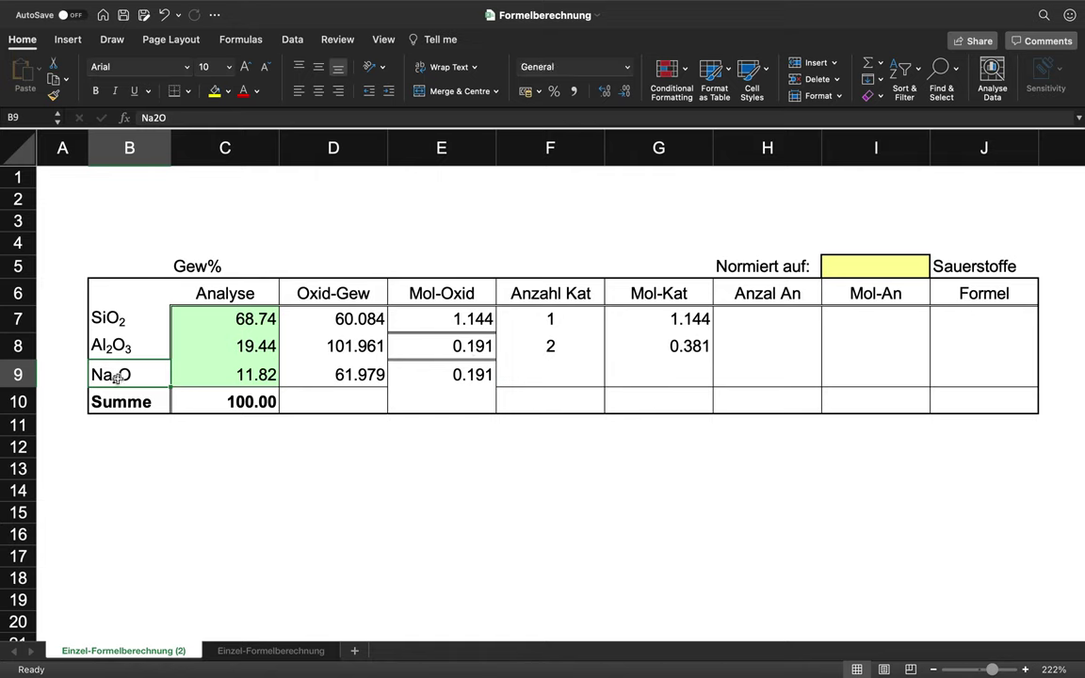
click(557, 375)
text(2)
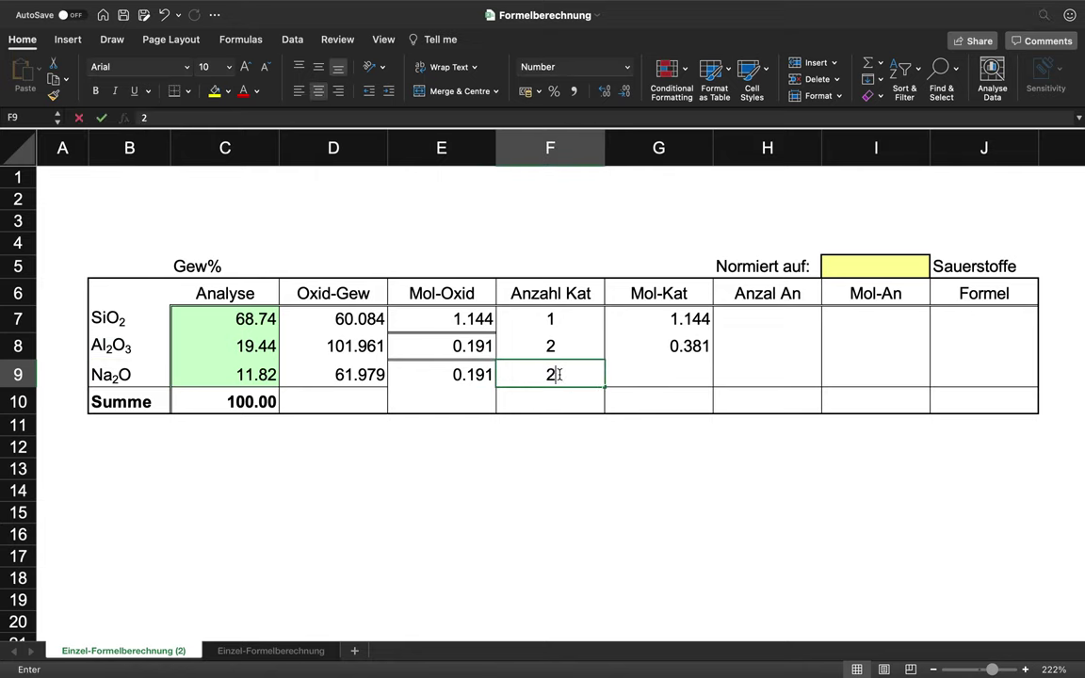
Step: Calculate the Mol-Kat value for Na2O in G9 with the formula =E9*F9
click(666, 373)
text(=)
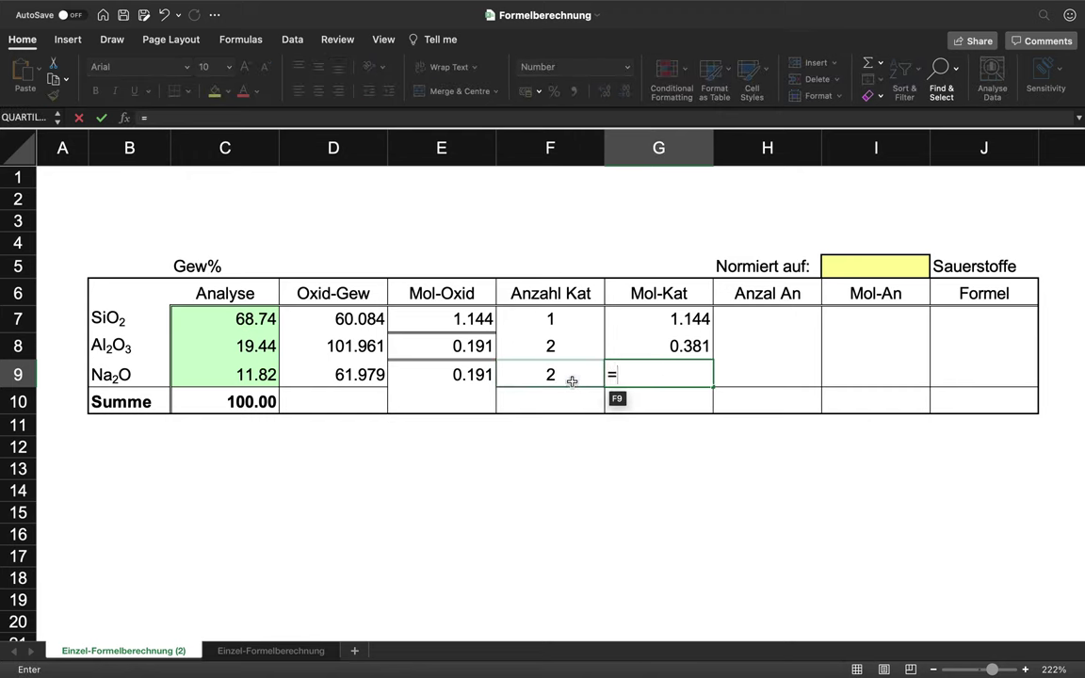
click(572, 380)
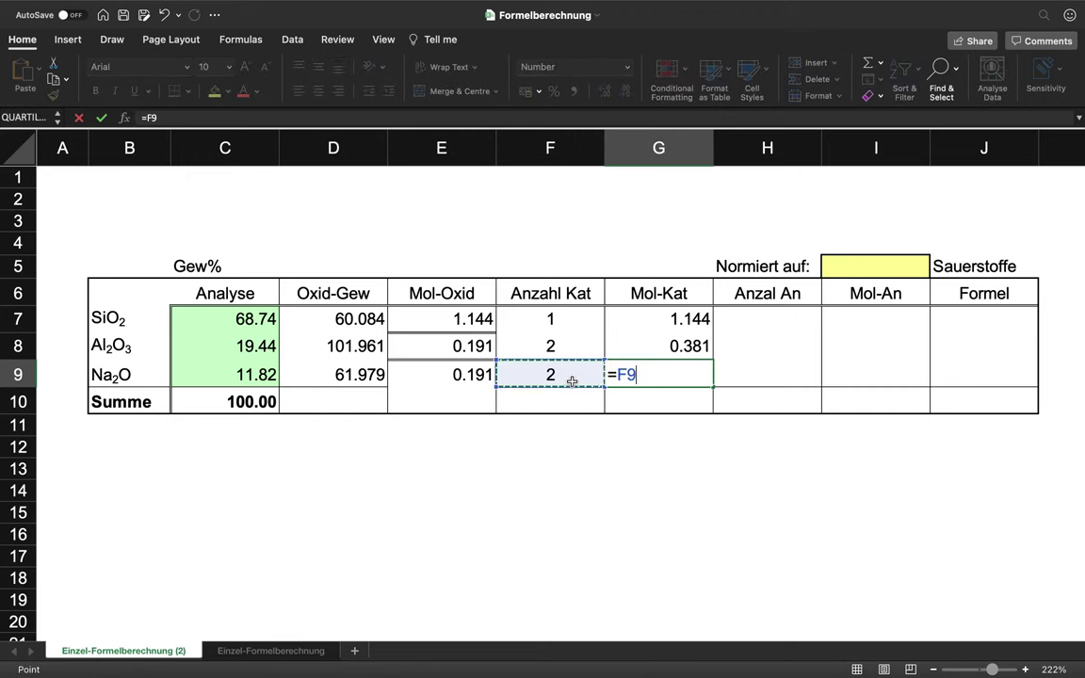
click(460, 376)
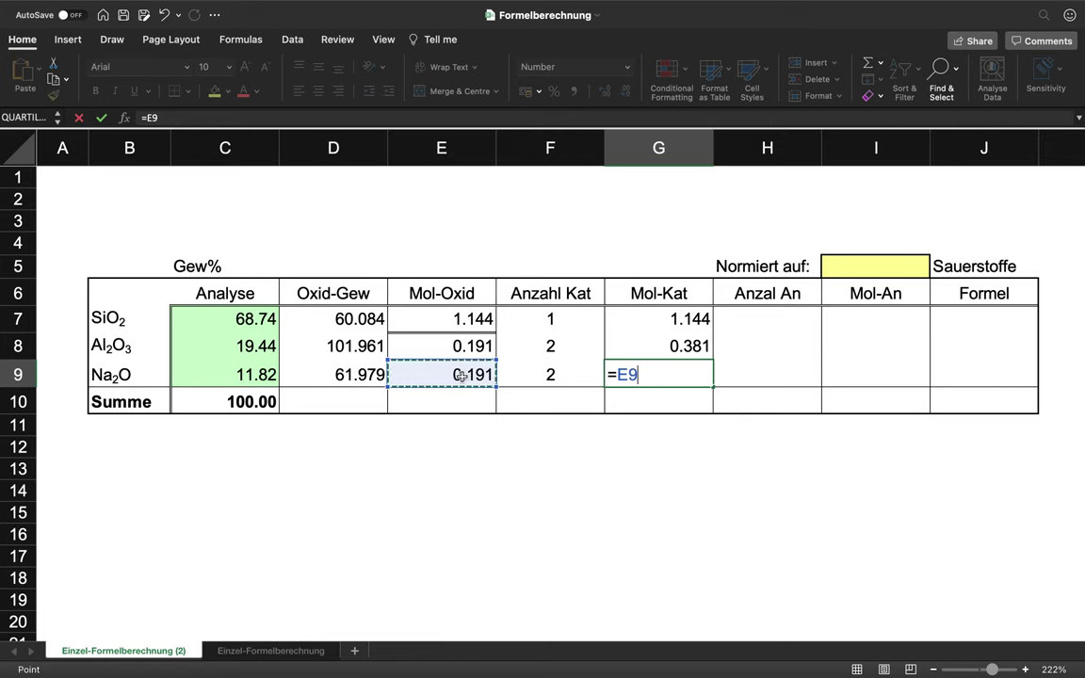
text(*)
click(546, 376)
key(Return)
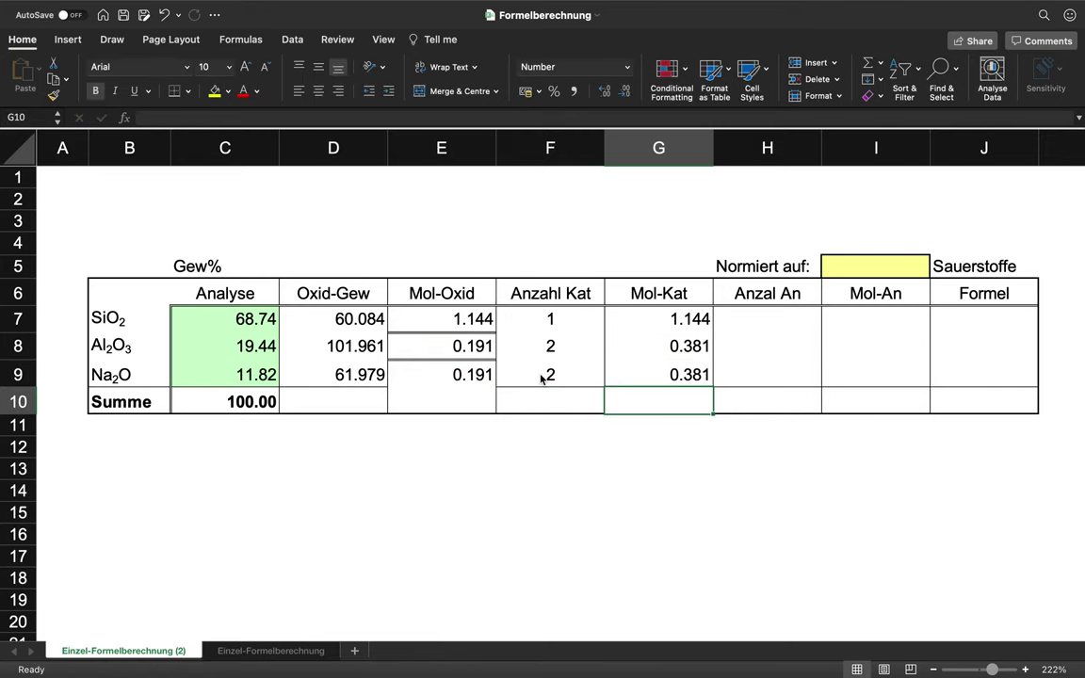
drag(664, 322, 662, 373)
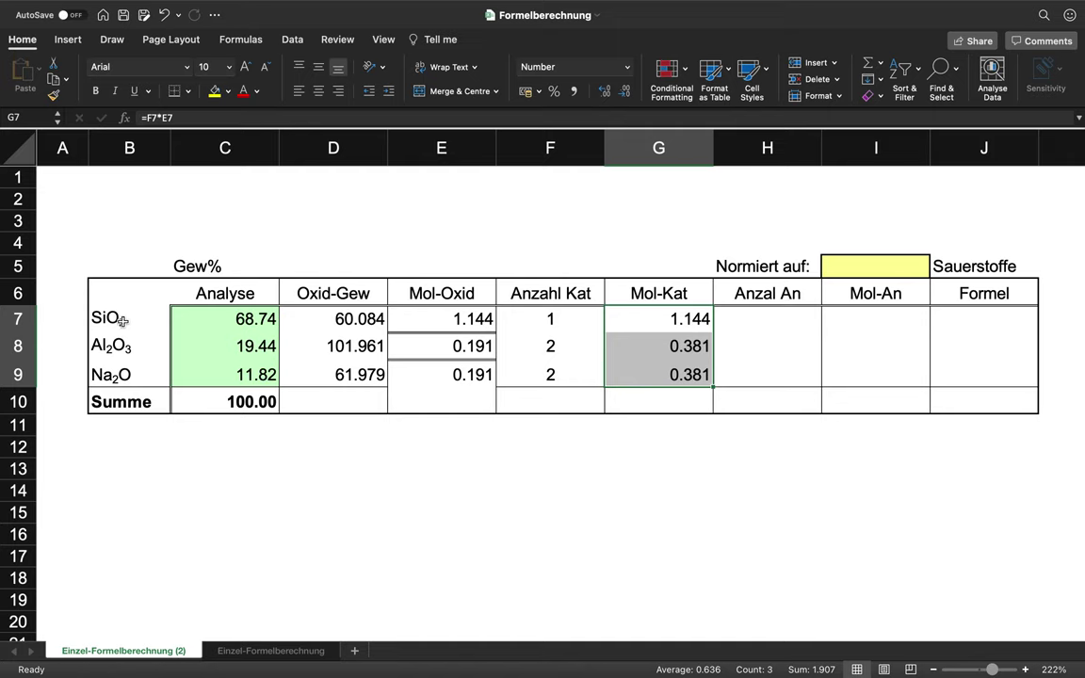
Step: Enter 2 as the SiO2 anion count in H7
click(755, 319)
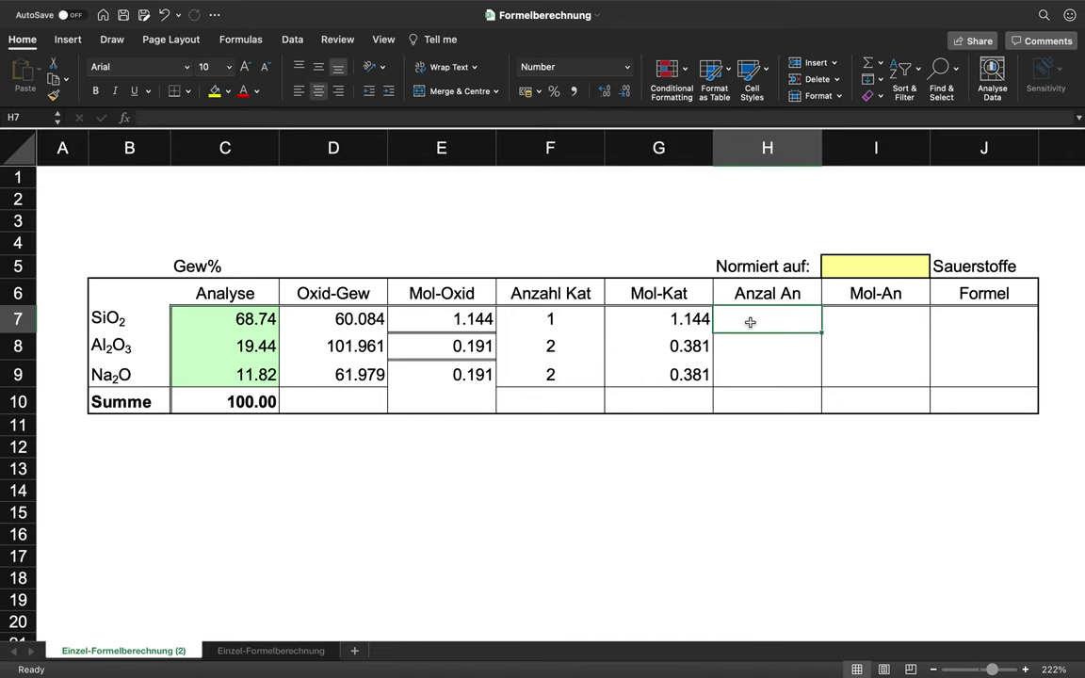
text(2)
key(Return)
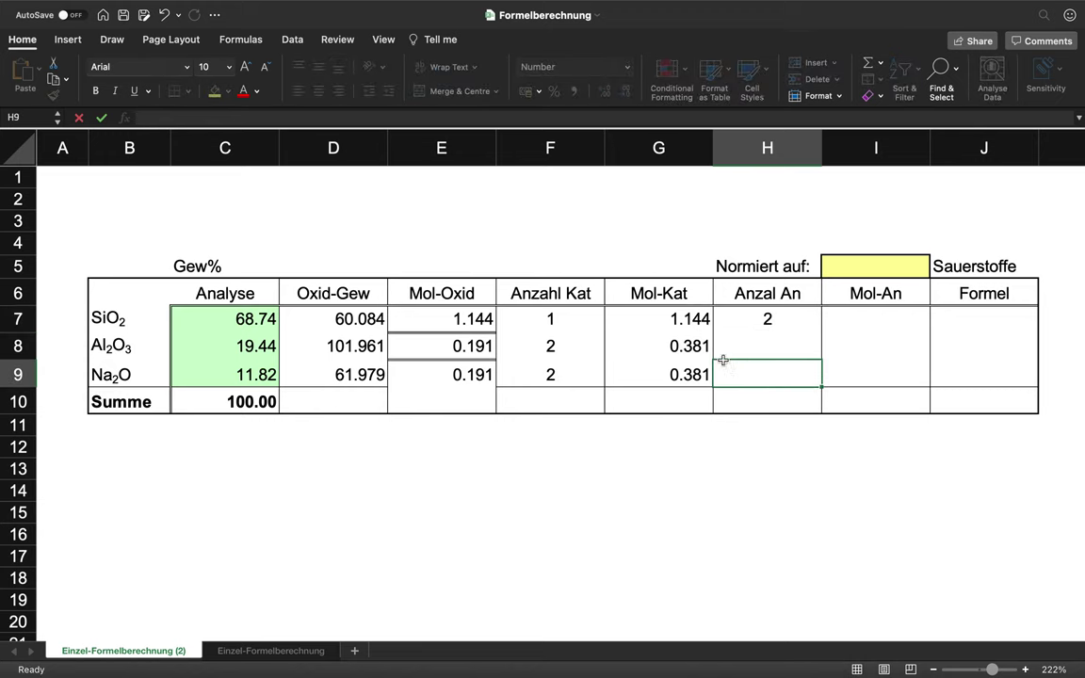
click(481, 319)
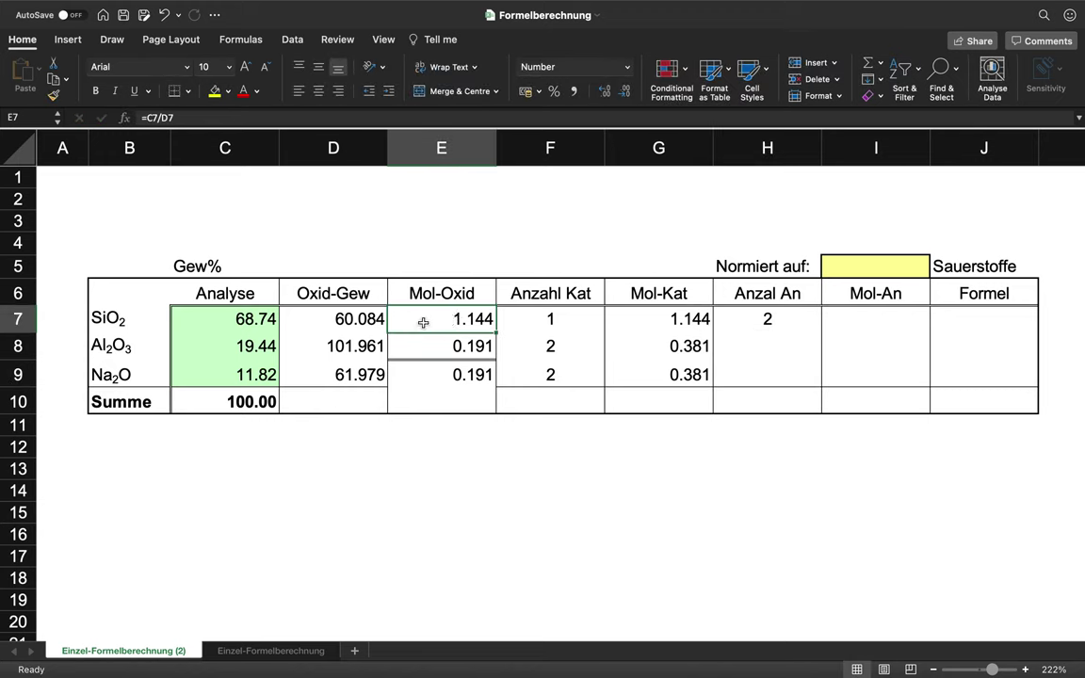
click(767, 320)
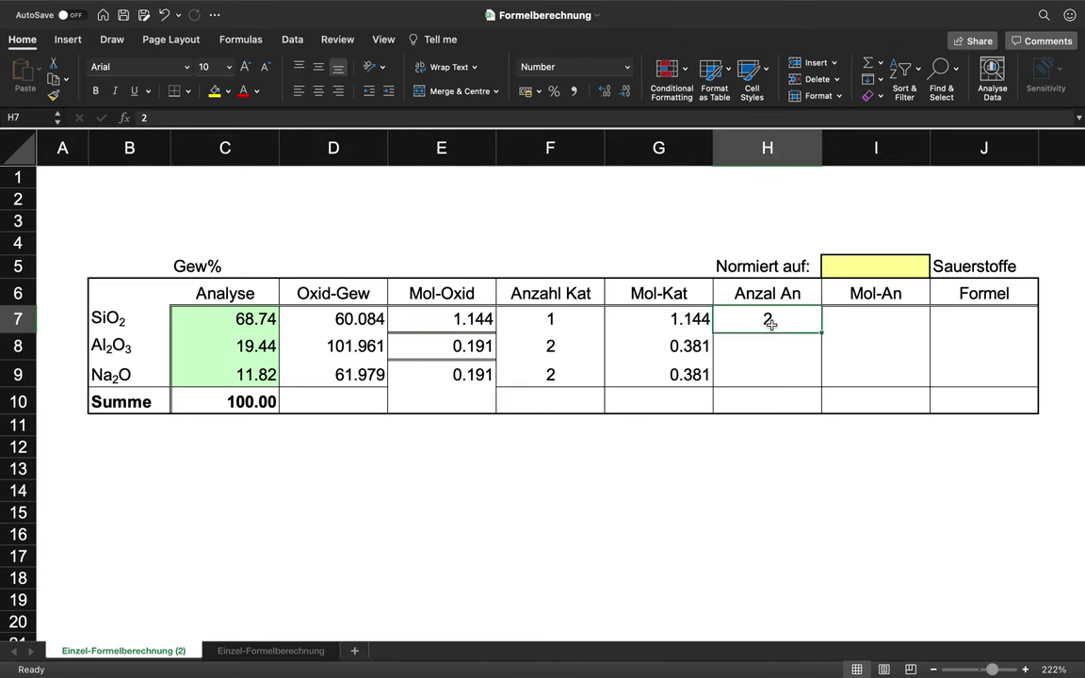
Step: Calculate the Mol-An value for SiO2 in I7 with the formula =H7*E7
click(845, 317)
text(=)
click(771, 321)
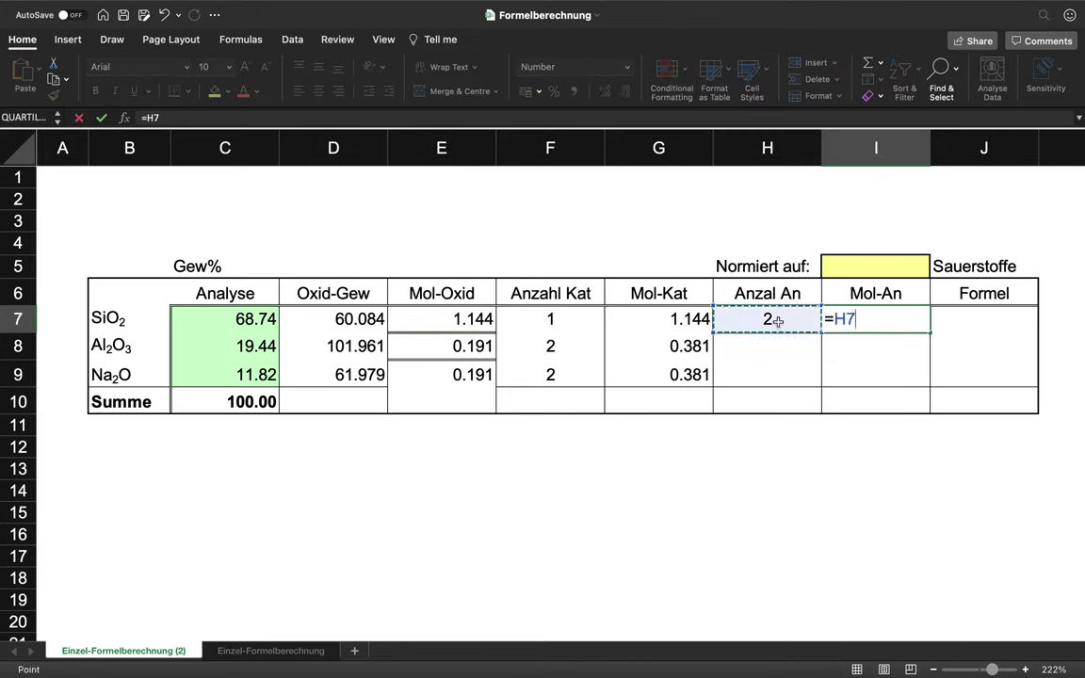
text(*)
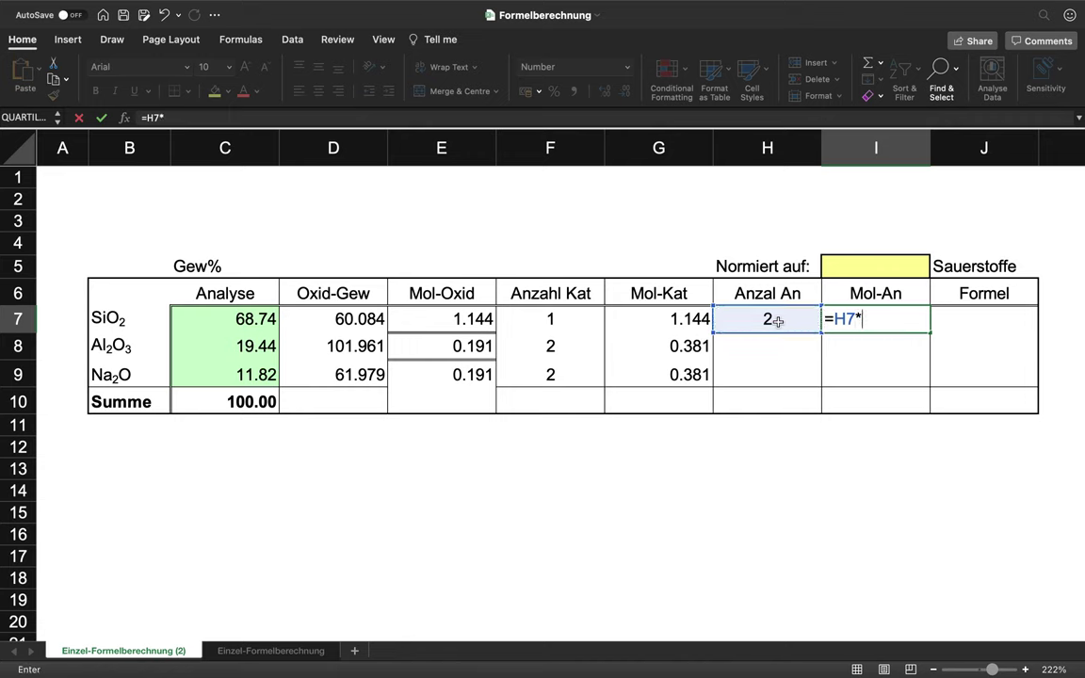
click(473, 320)
key(Return)
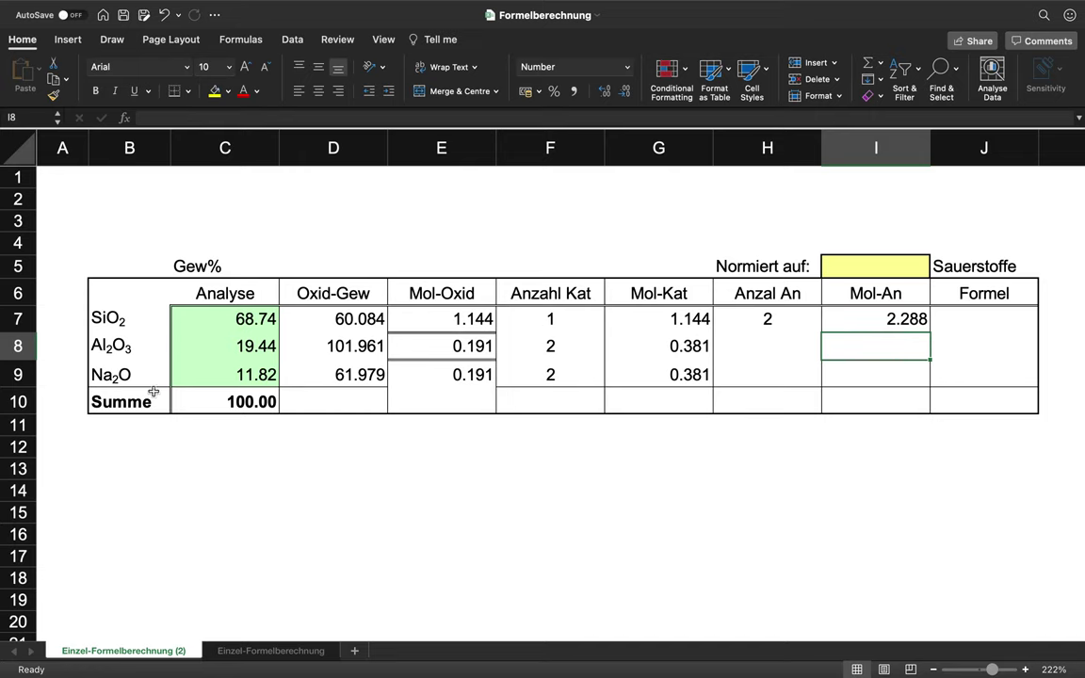
Step: Enter the anion counts 3 for Al2O3 in H8 and 1 for Na2O in H9
click(735, 351)
text(3)
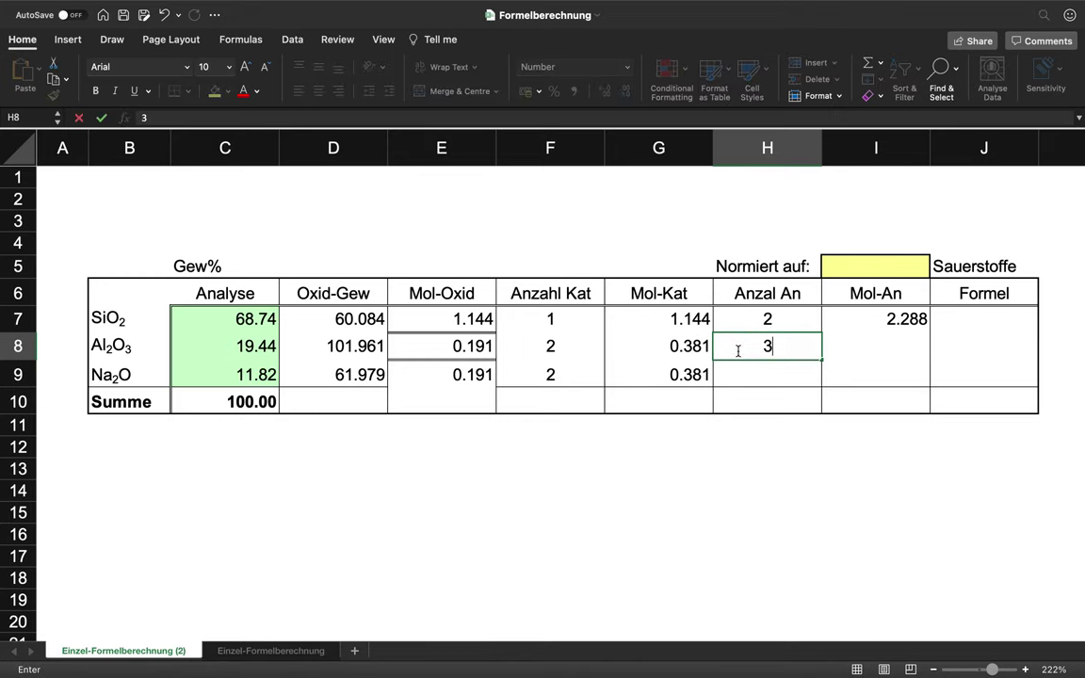
click(782, 373)
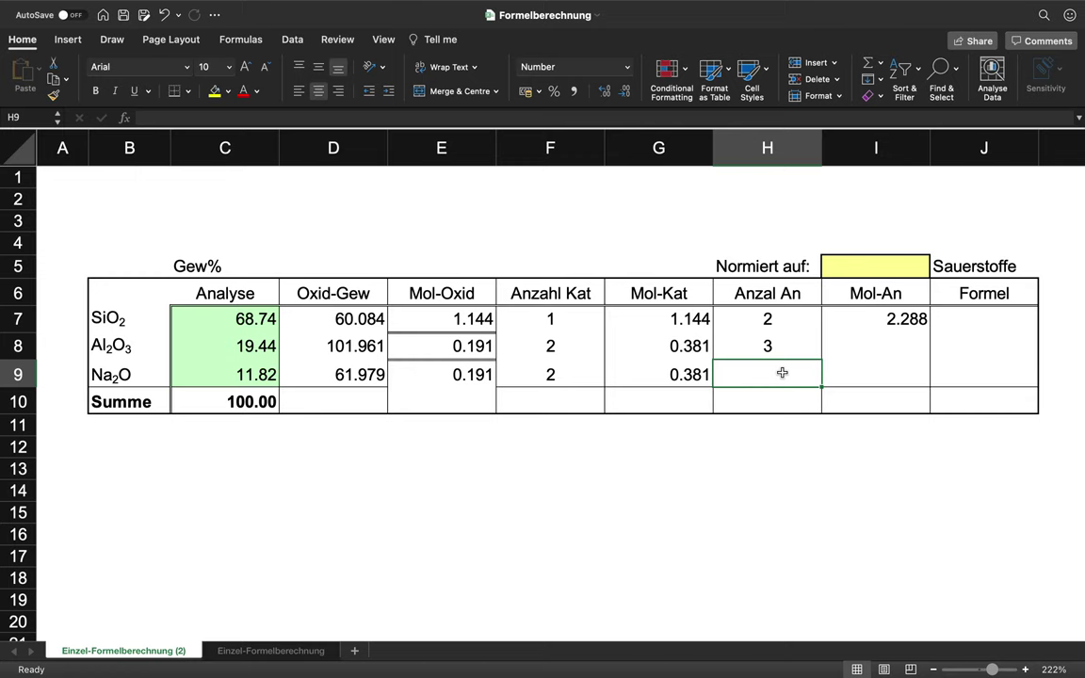
text(1)
key(Return)
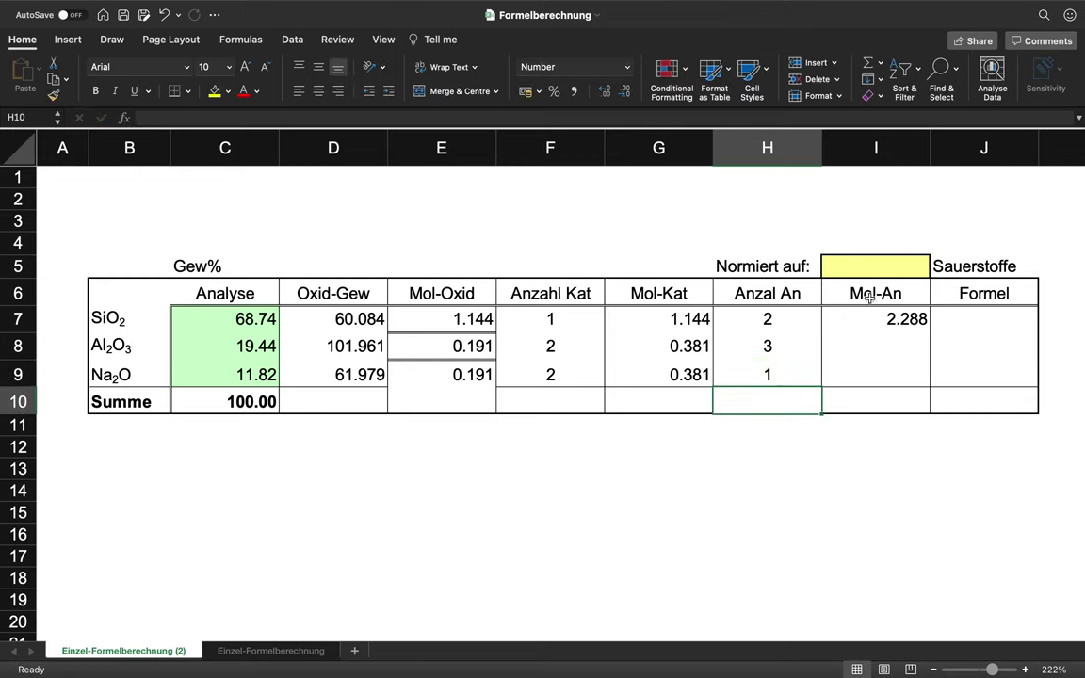
Step: Fill the Mol-An formula from I7 down to I9 and check the cell references in I8
click(872, 318)
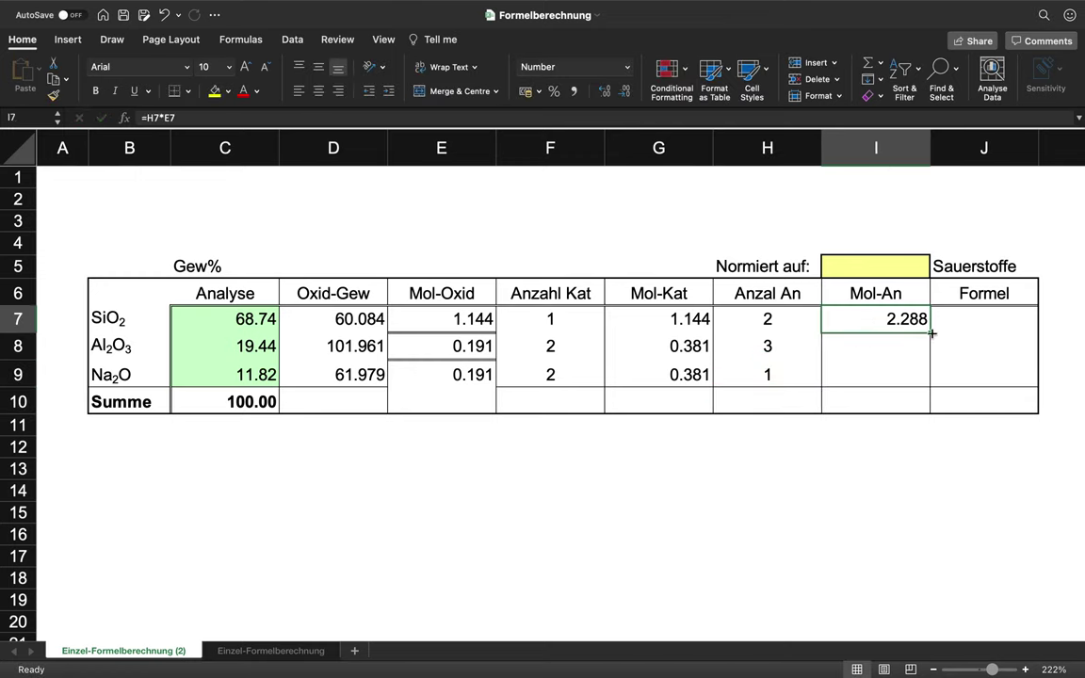
drag(929, 333, 921, 375)
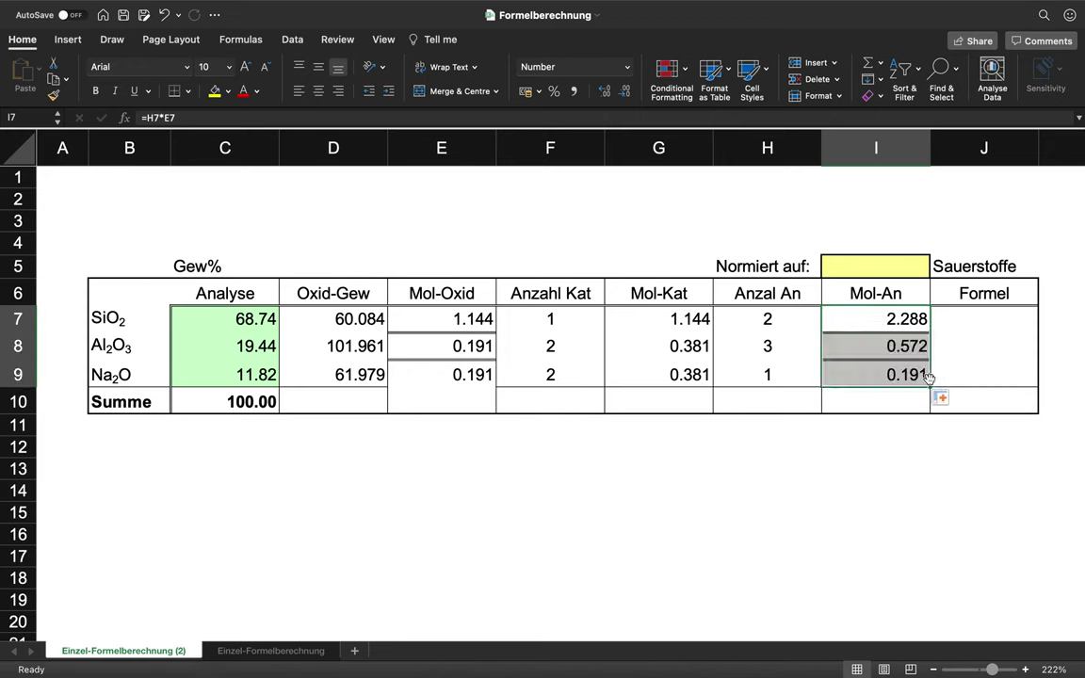
double_click(884, 344)
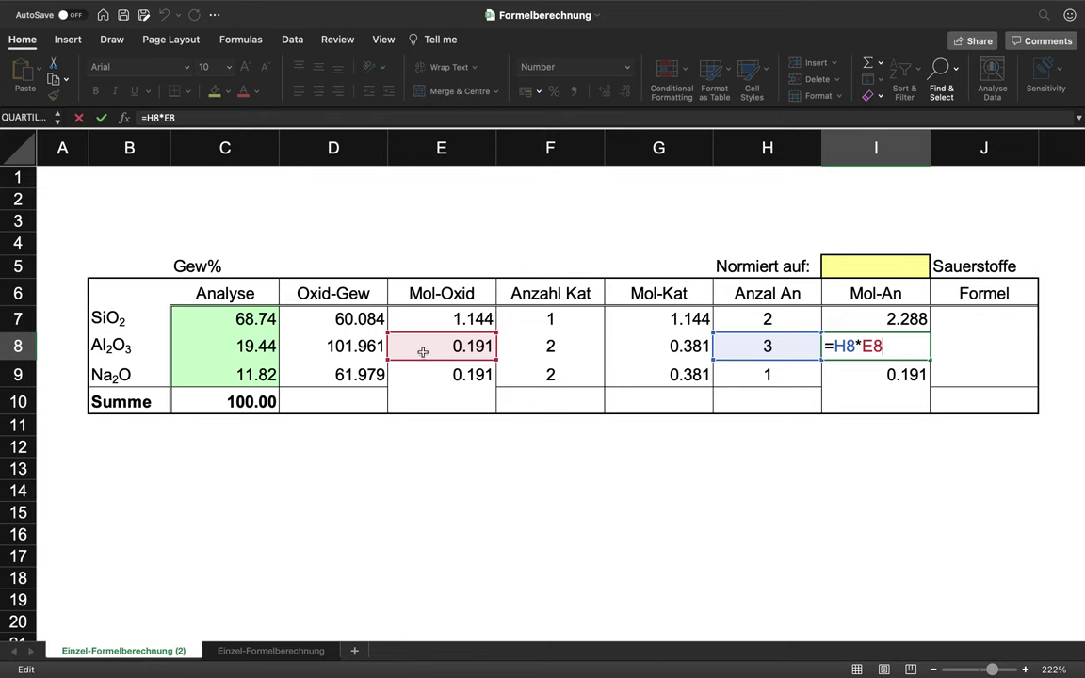
key(Return)
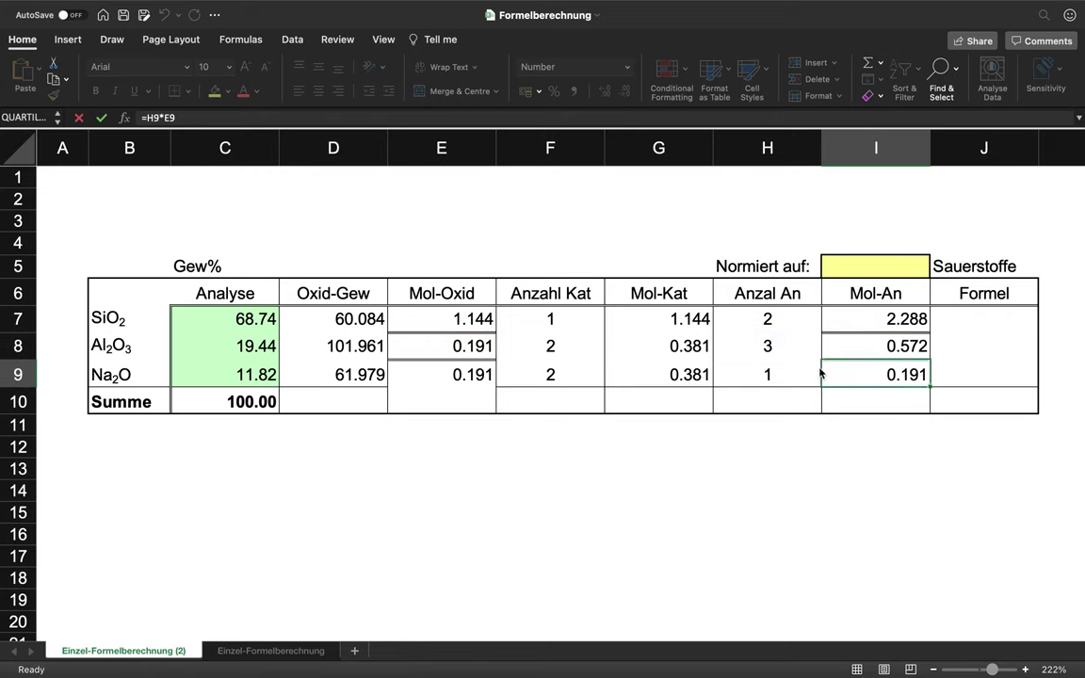
Step: Sum the Mol-An values in I10 with the formula =SUM(I7:I9)
drag(899, 318, 900, 374)
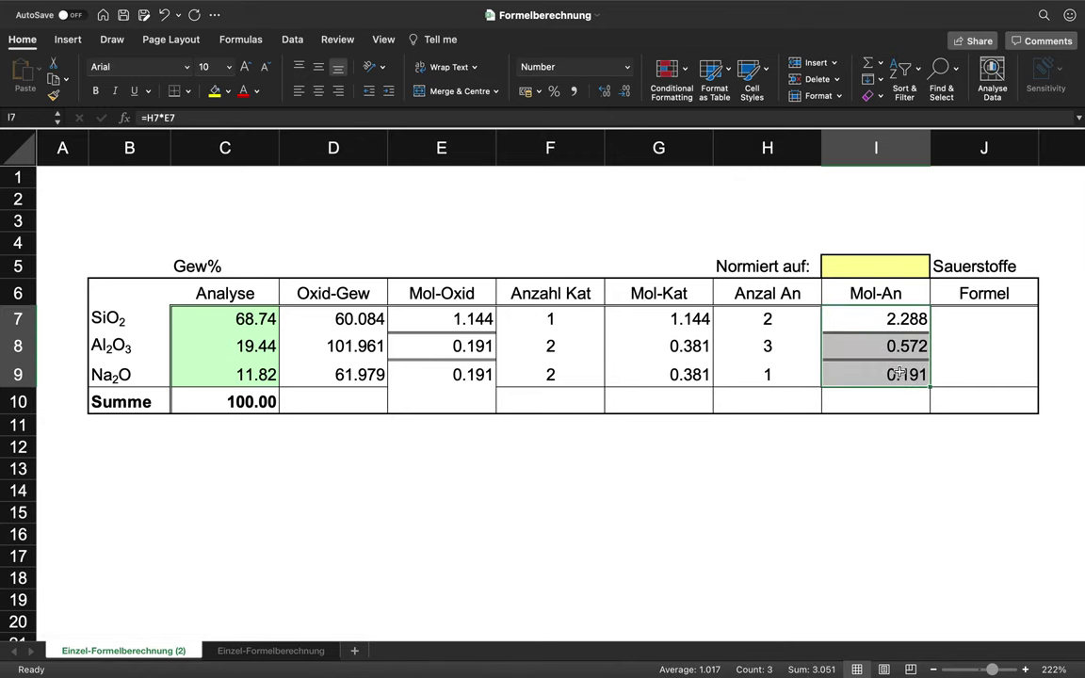
click(893, 407)
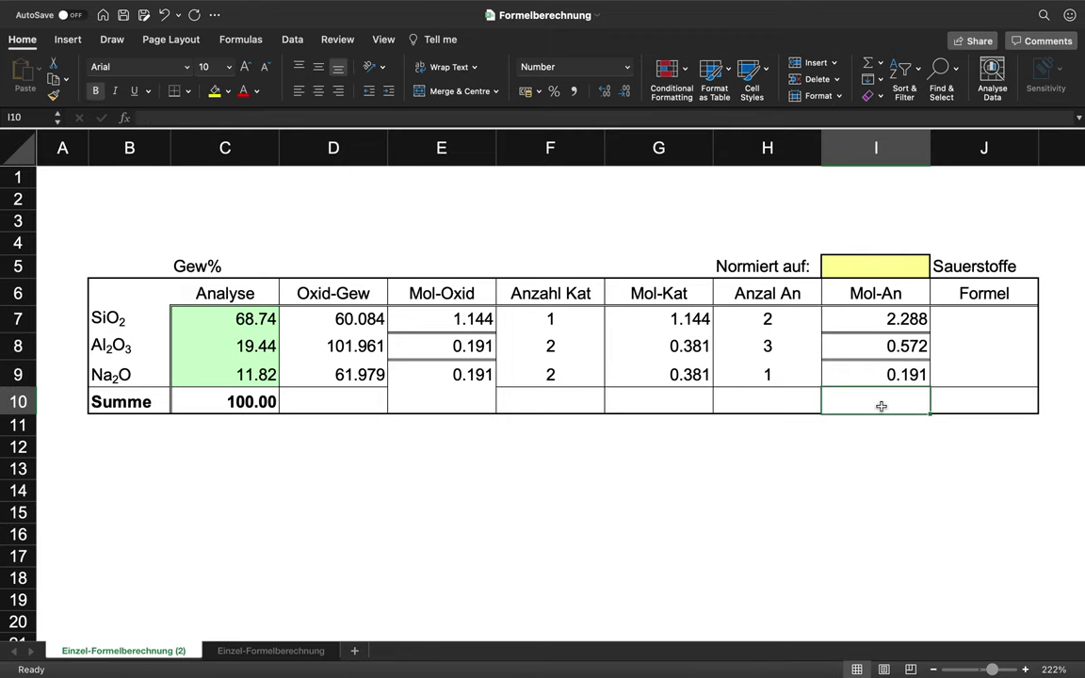
text(=sum)
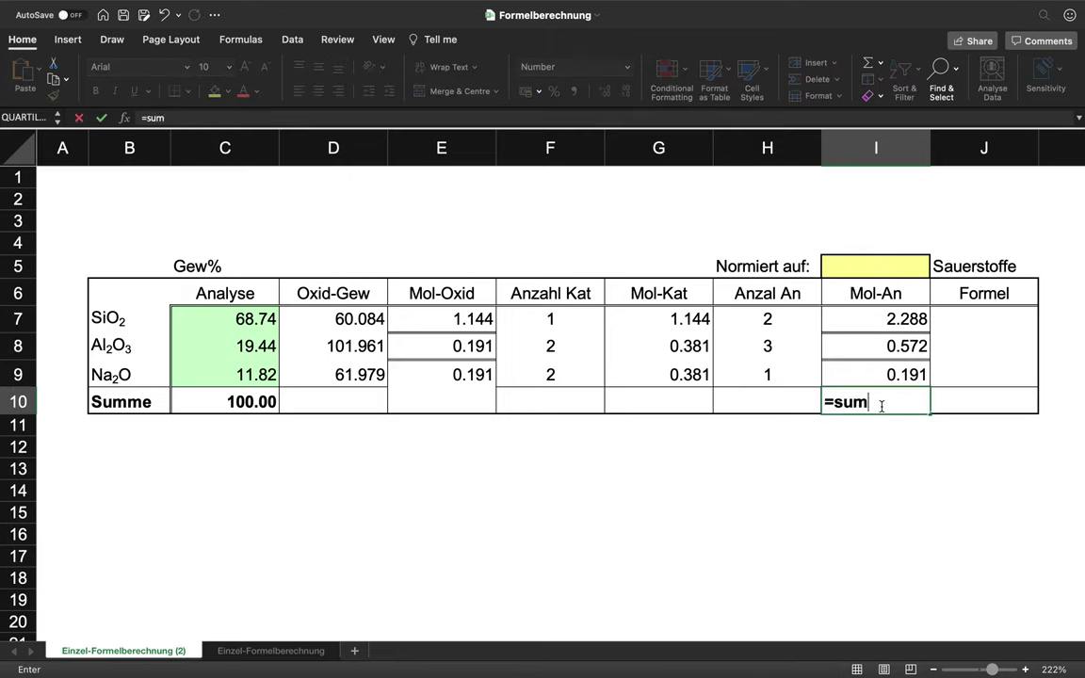
text(()
drag(886, 374, 879, 322)
key(Return)
click(865, 402)
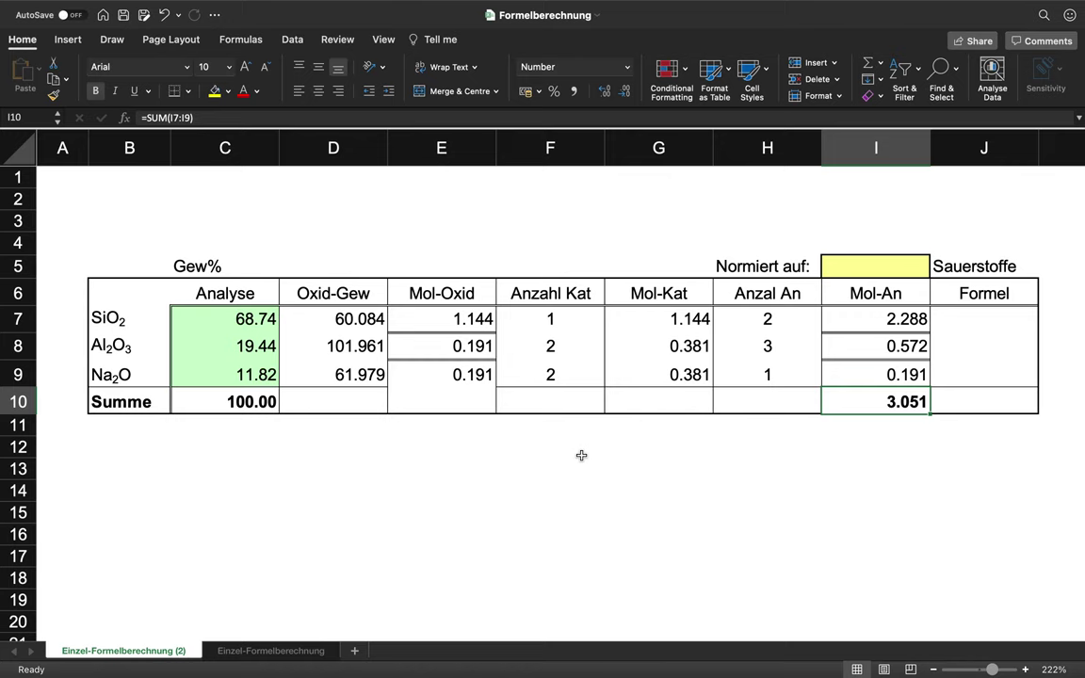
Step: Write the unnormalised mineral formula Si1.144Al0.381Na0.381O3.051 as text in G14 below the table
click(526, 454)
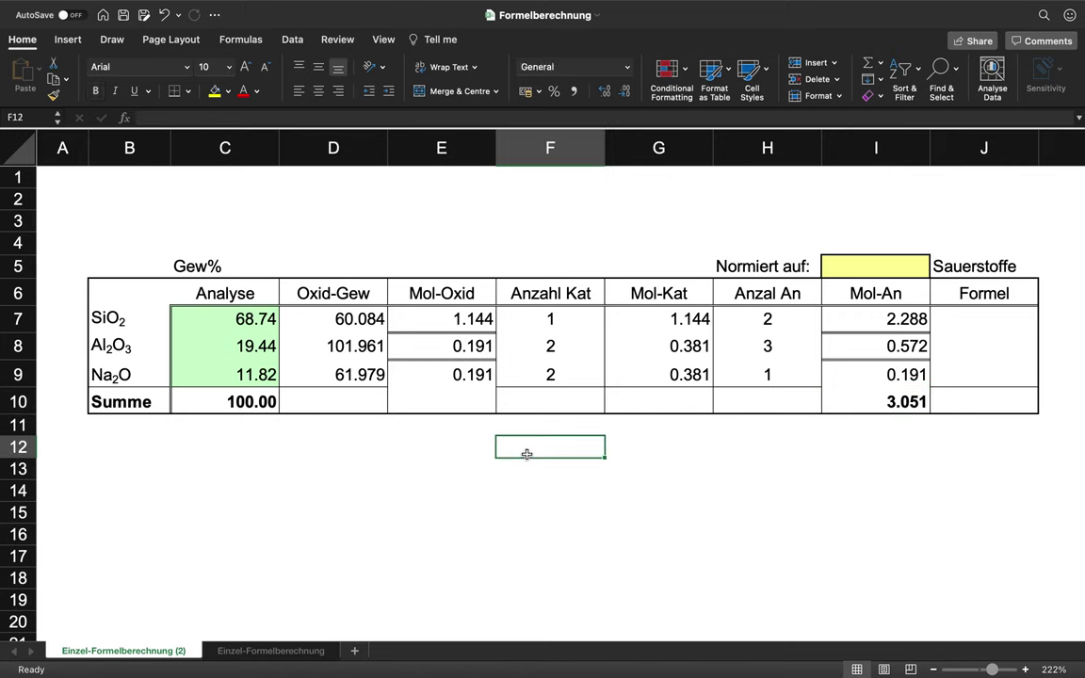
click(635, 480)
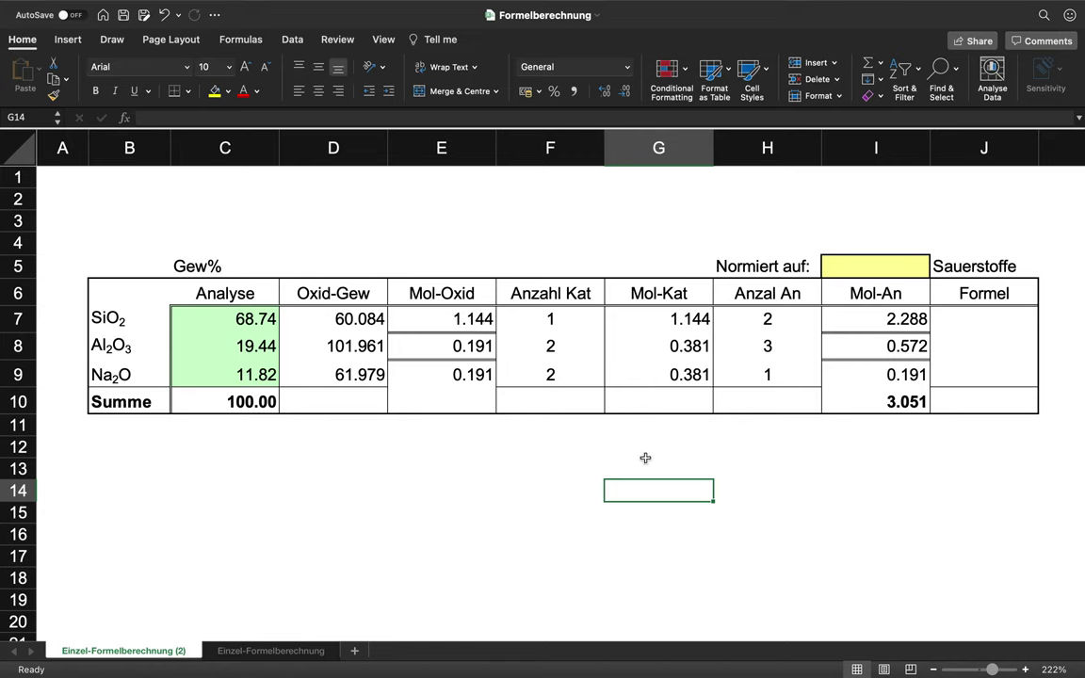
text(Si1)
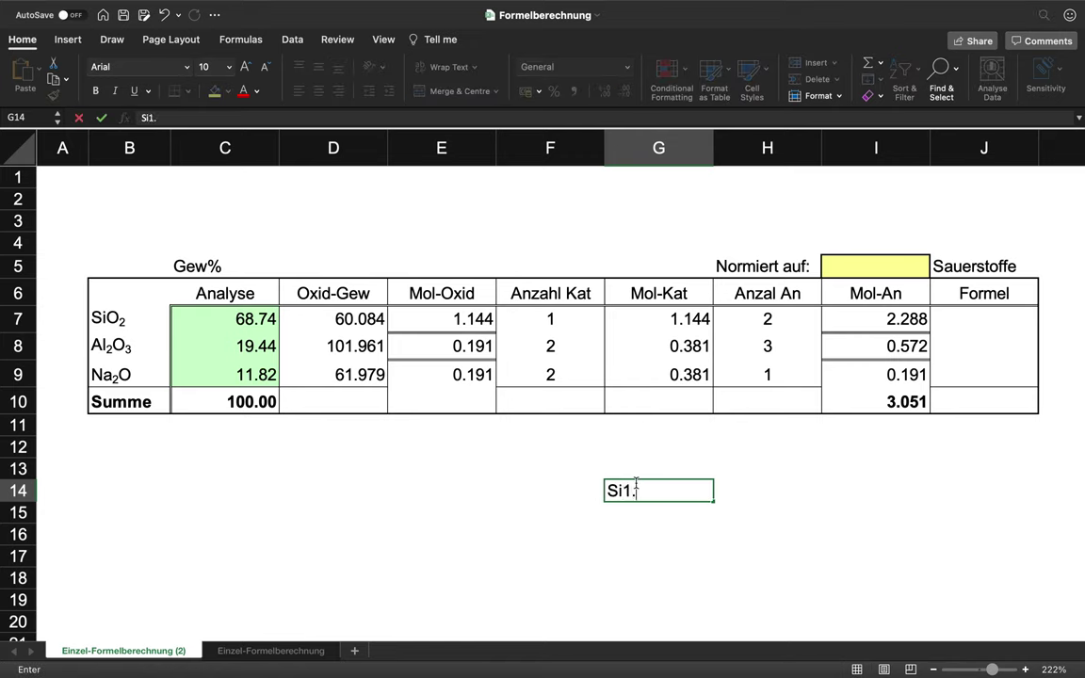
text(.144Al)
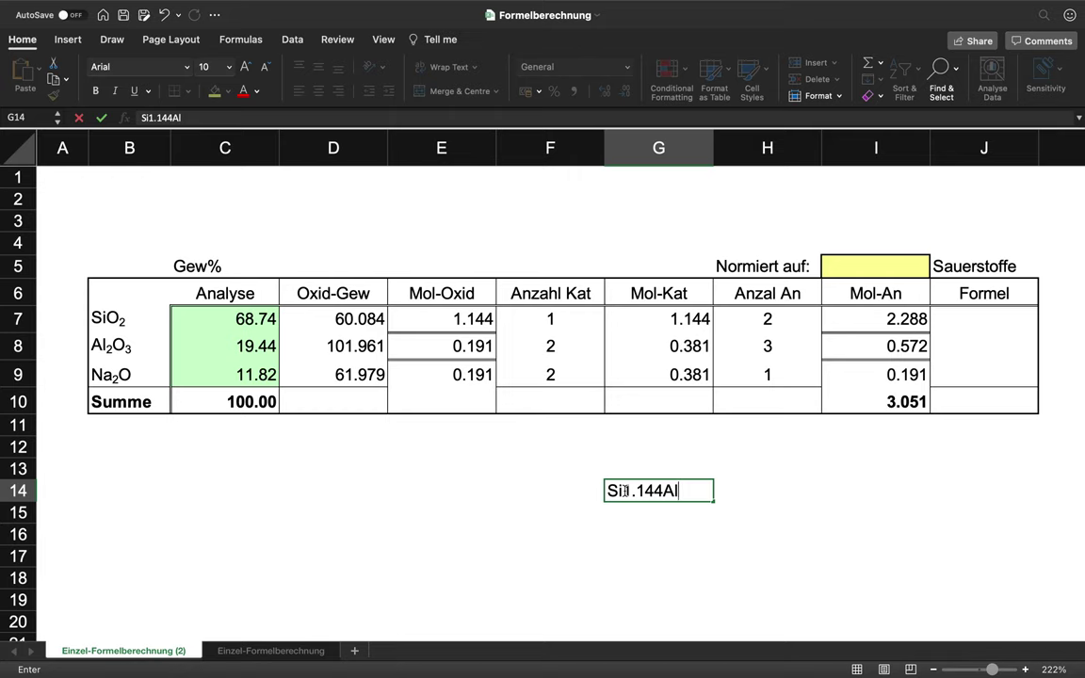
text(0.381)
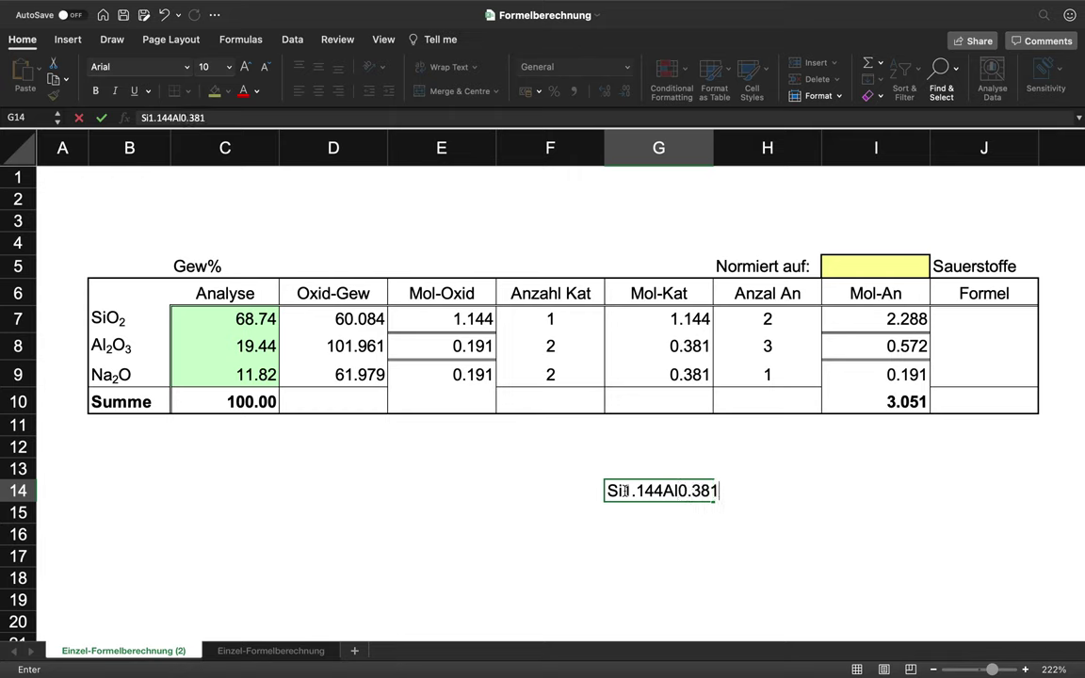
text(Na0.381O)
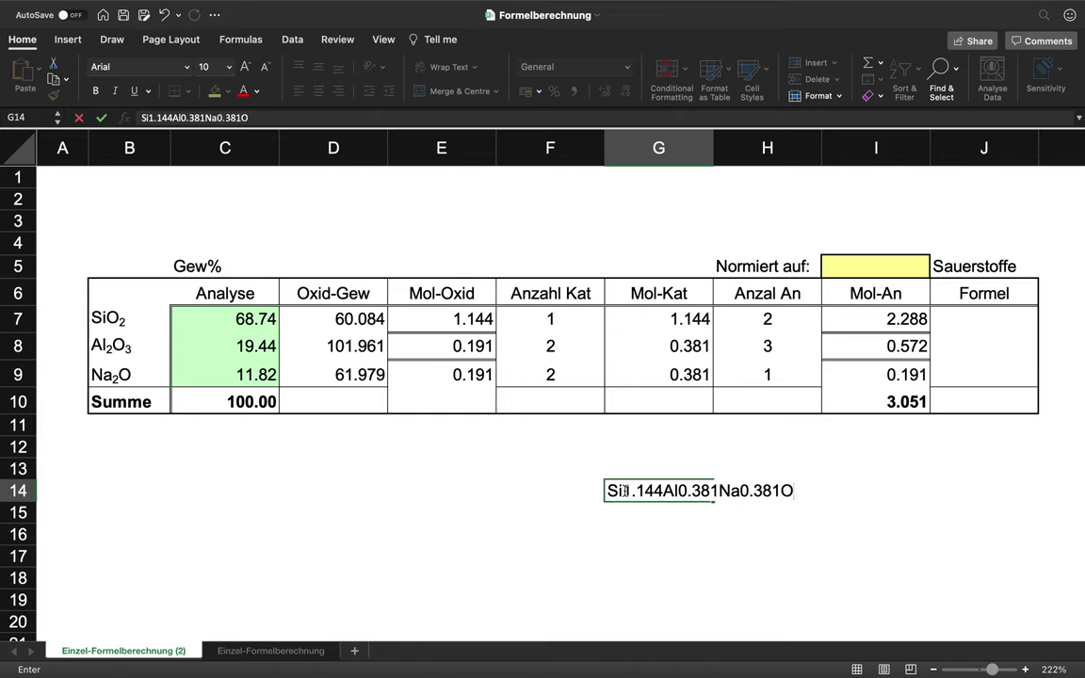
text(3.051)
key(Tab)
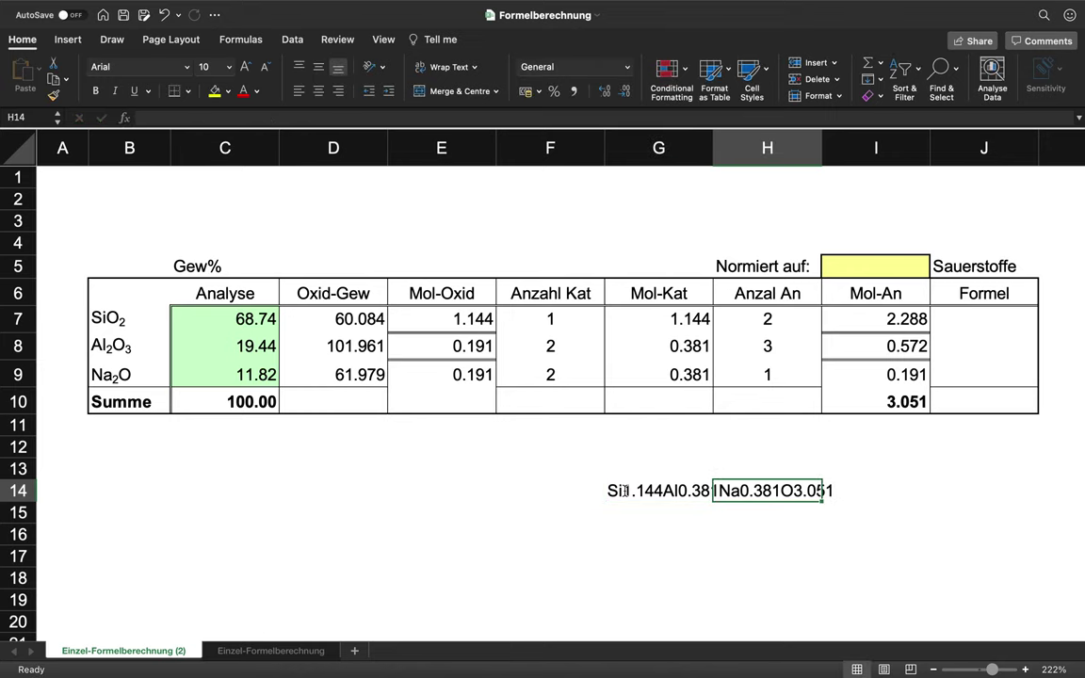
Step: Format the Si index 1.144 in the G14 mineral formula as subscript
click(646, 491)
double_click(646, 491)
key(Left)
key(Left)
key(Left)
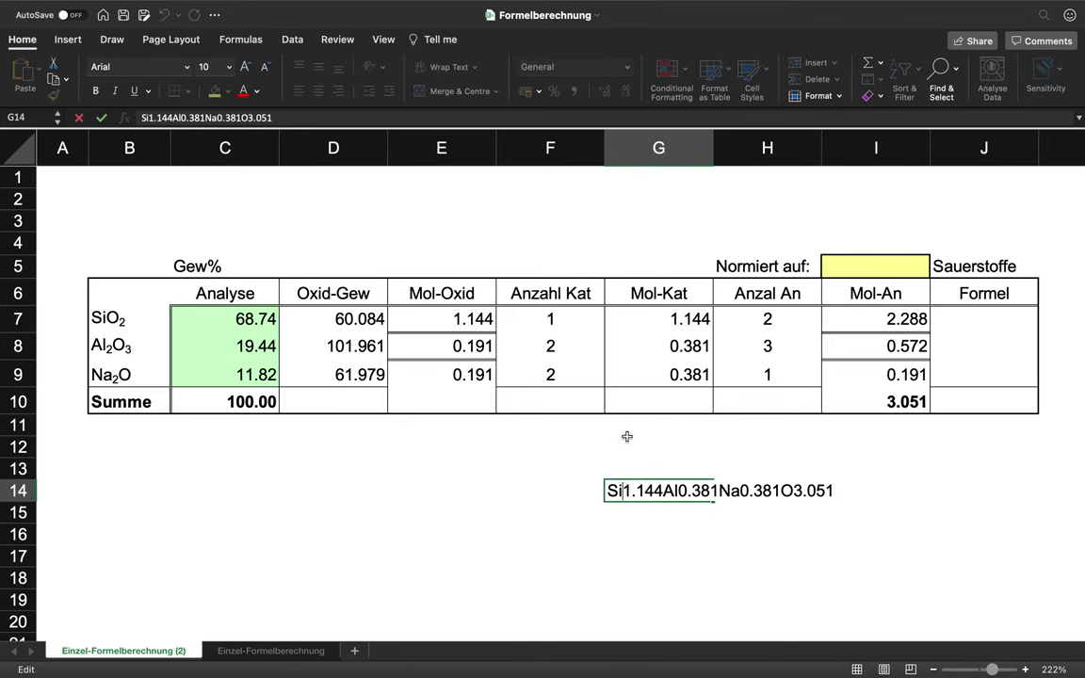
key(shift+Right)
key(shift+Right)
key(shift+Right)
key(shift+Right)
key(shift+Right)
key(shift+Right)
key(shift+Right)
key(shift+Left)
key(shift+Left)
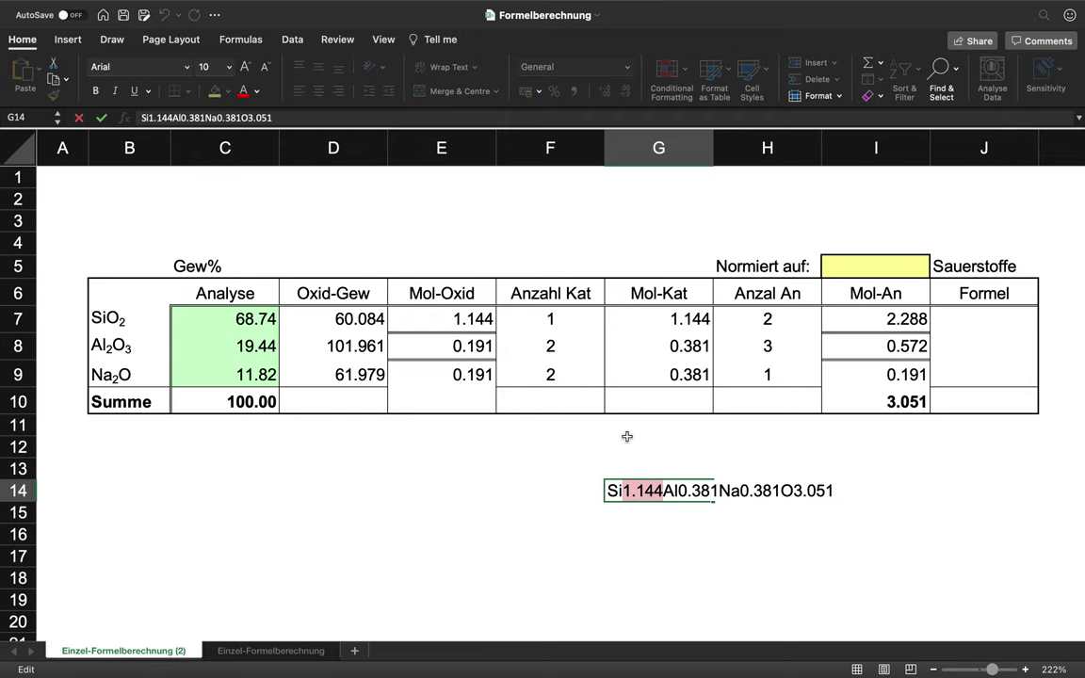
key(super+1)
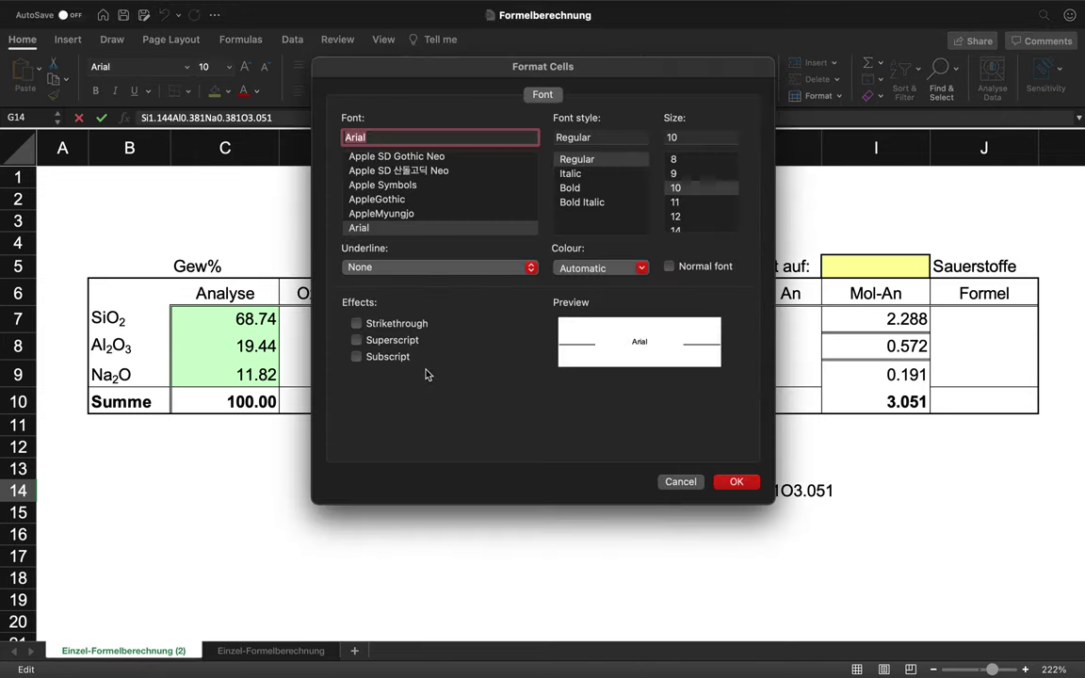
click(356, 356)
click(737, 482)
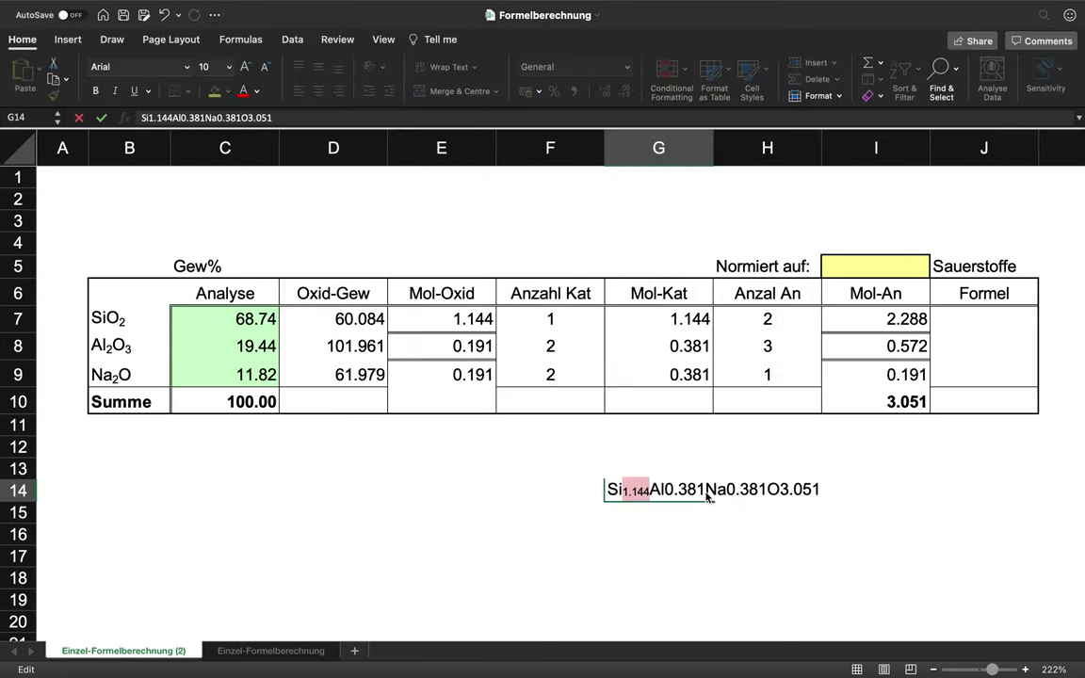
Step: Format the Al index 0.381 in the G14 mineral formula as subscript
click(665, 489)
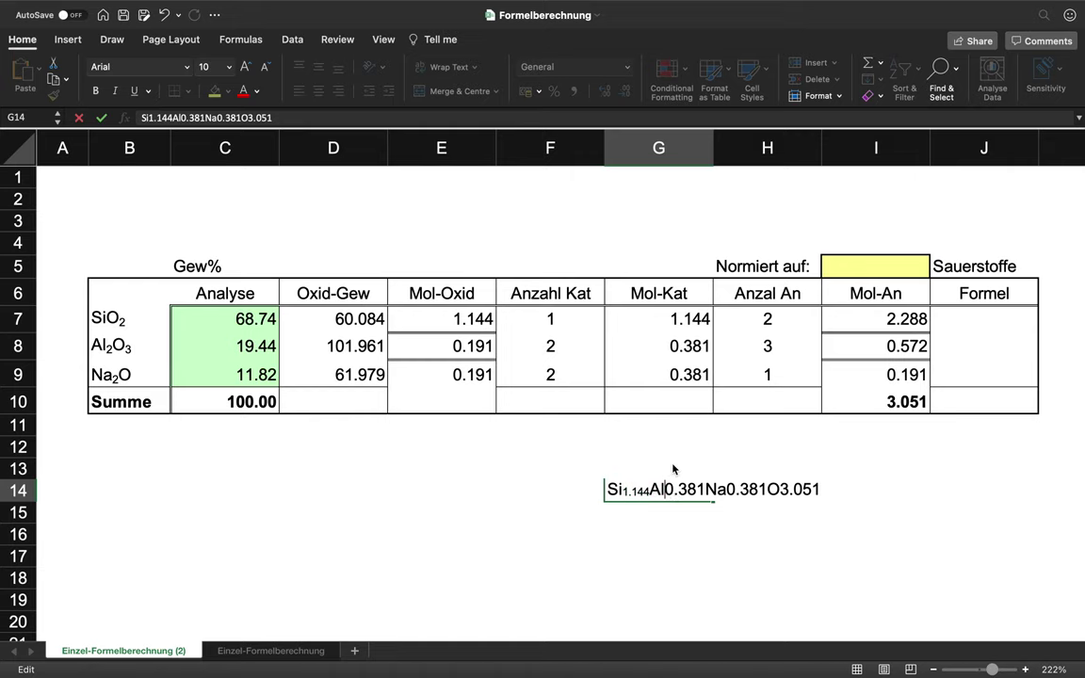
key(shift+Right)
key(shift+Right)
key(shift+Right)
key(shift+Right)
key(shift+Right)
key(super+1)
click(395, 361)
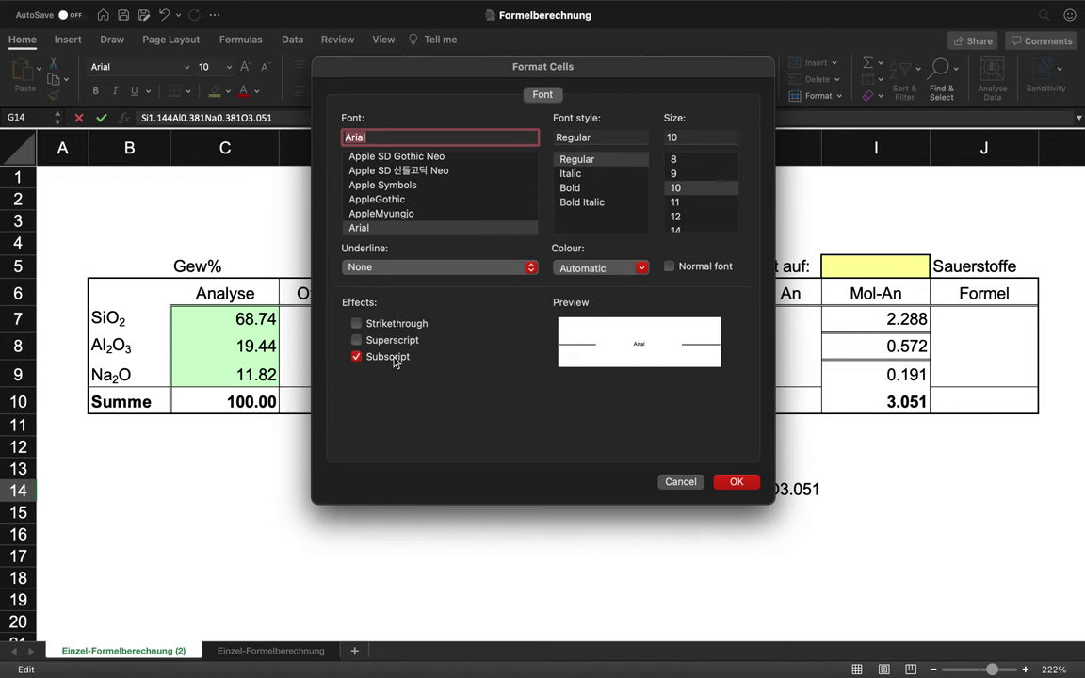
click(739, 482)
Step: Format the Na index 0.381 in the G14 mineral formula as subscript
key(Right)
key(Right)
key(Right)
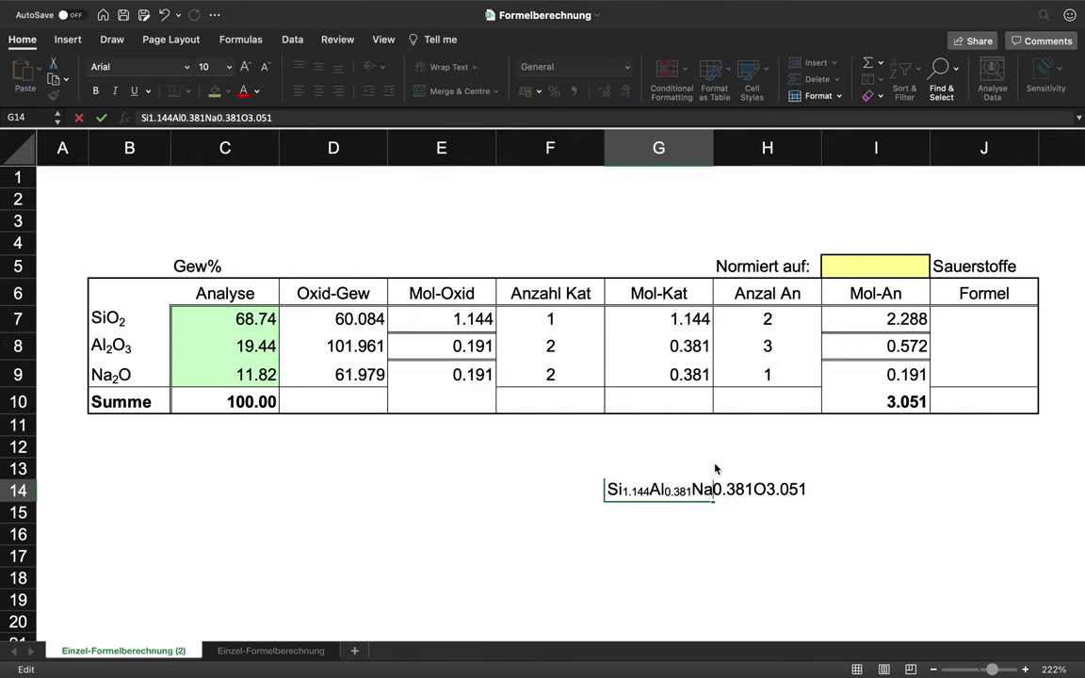
key(shift+Right)
key(shift+Right)
key(shift+Right)
key(shift+Right)
key(shift+Right)
key(super+1)
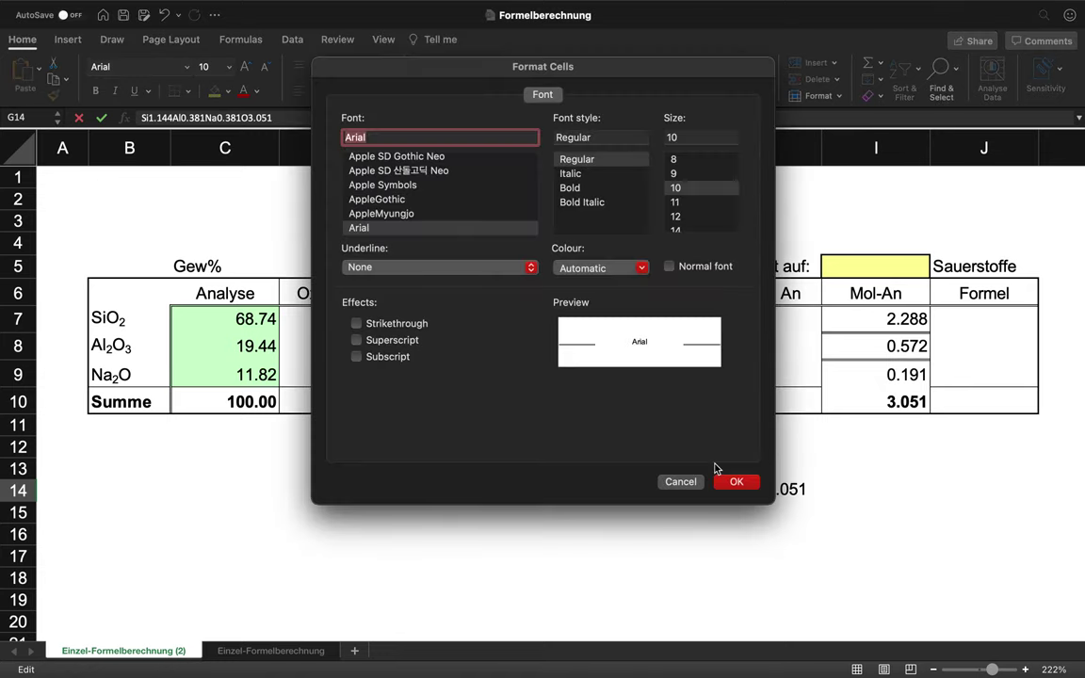
click(357, 356)
click(737, 482)
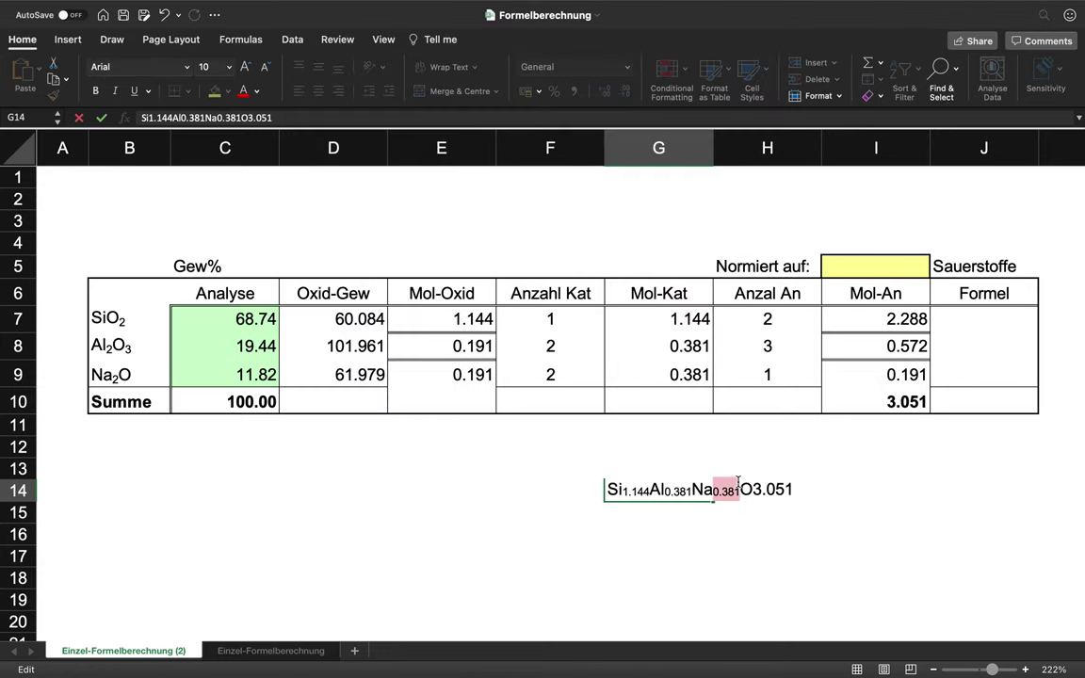
Step: Format the O index 3.051 in the G14 mineral formula as subscript and finish editing the cell
key(Right)
key(shift+Right)
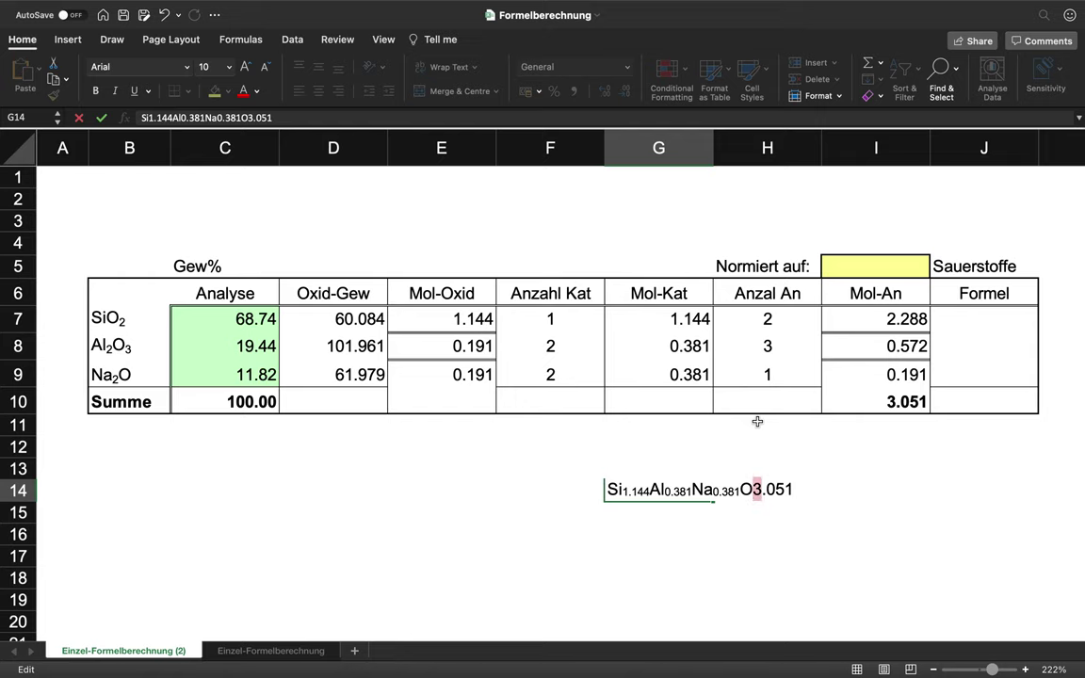
key(shift+Right)
key(shift+End)
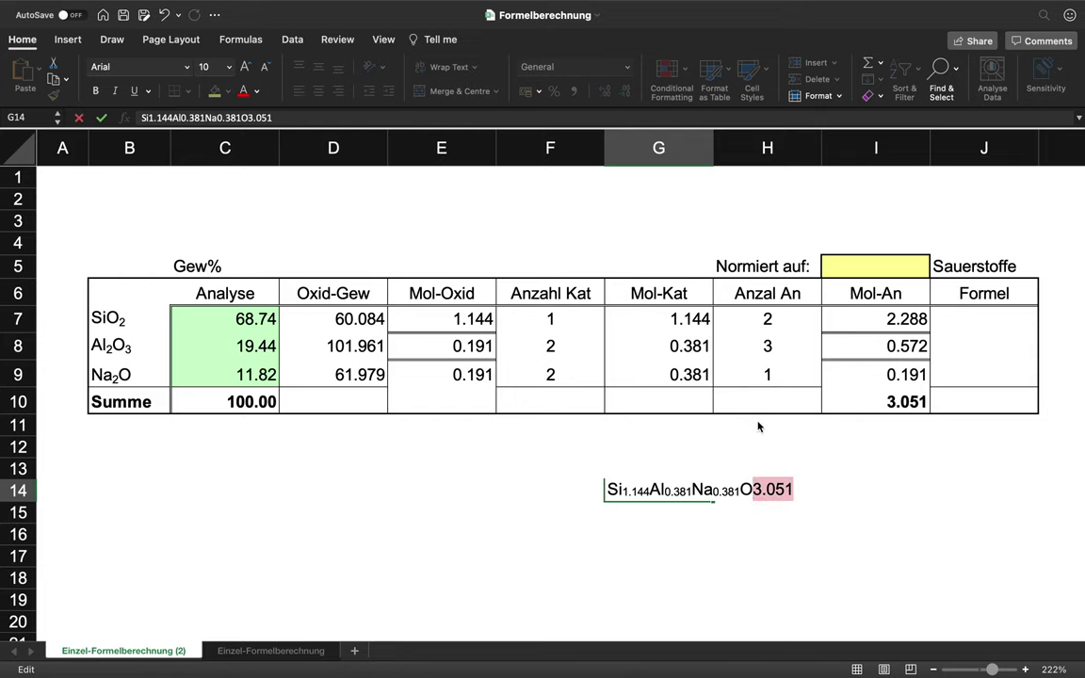
key(super+1)
click(388, 357)
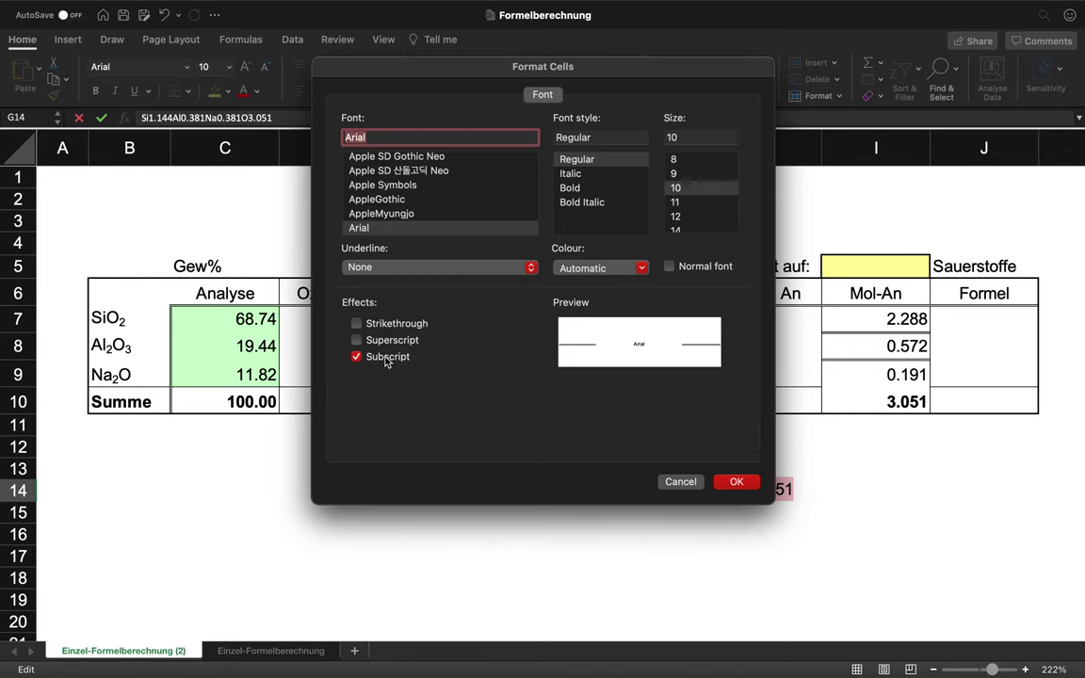
click(735, 482)
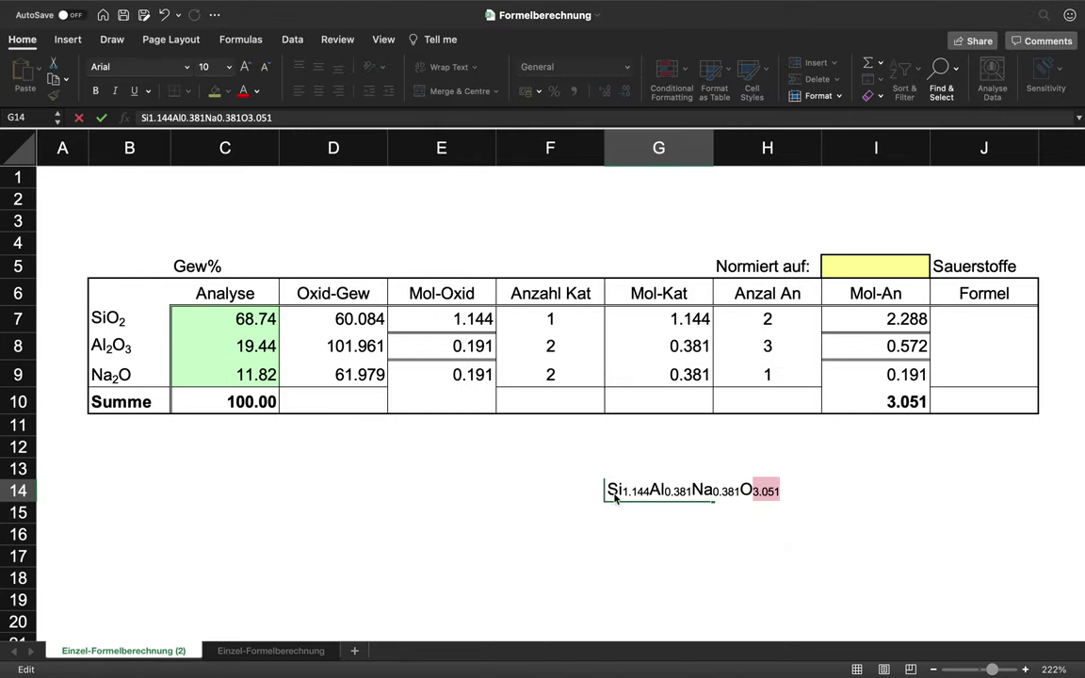
click(624, 532)
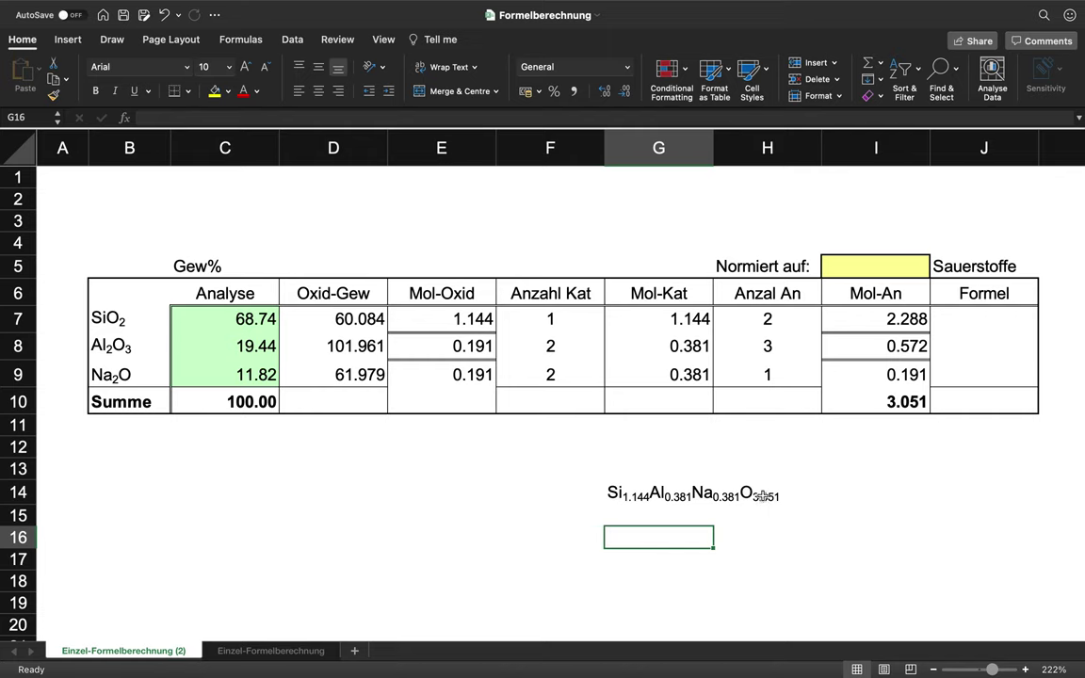
Step: Set the normalisation value in I5 to 6 oxygens
click(769, 503)
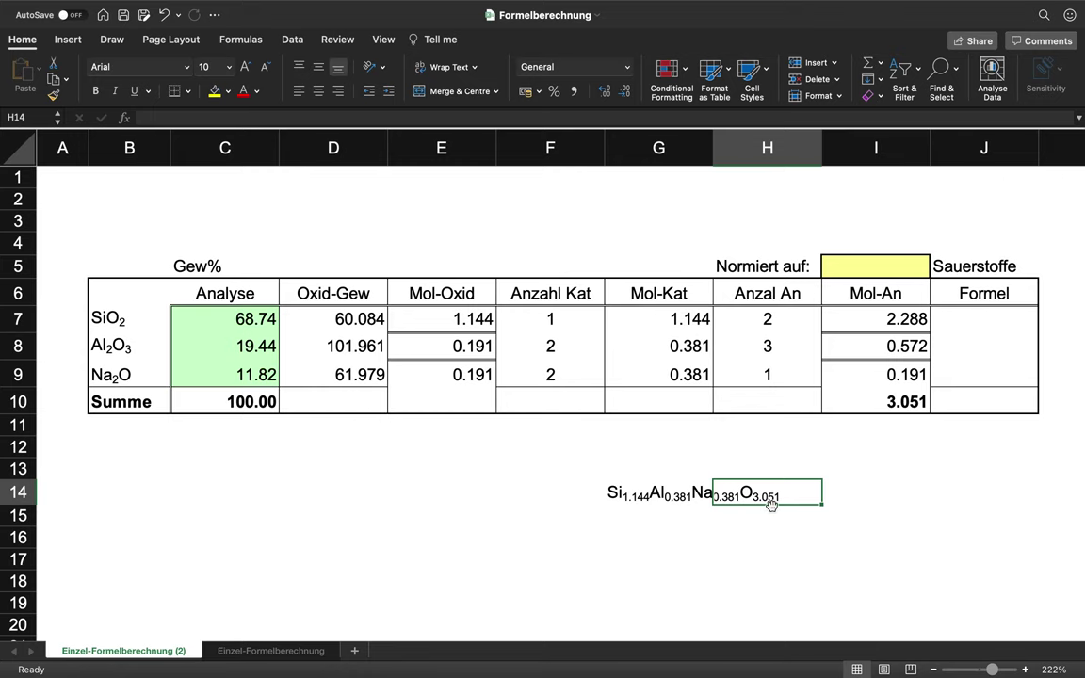
click(875, 271)
text(6)
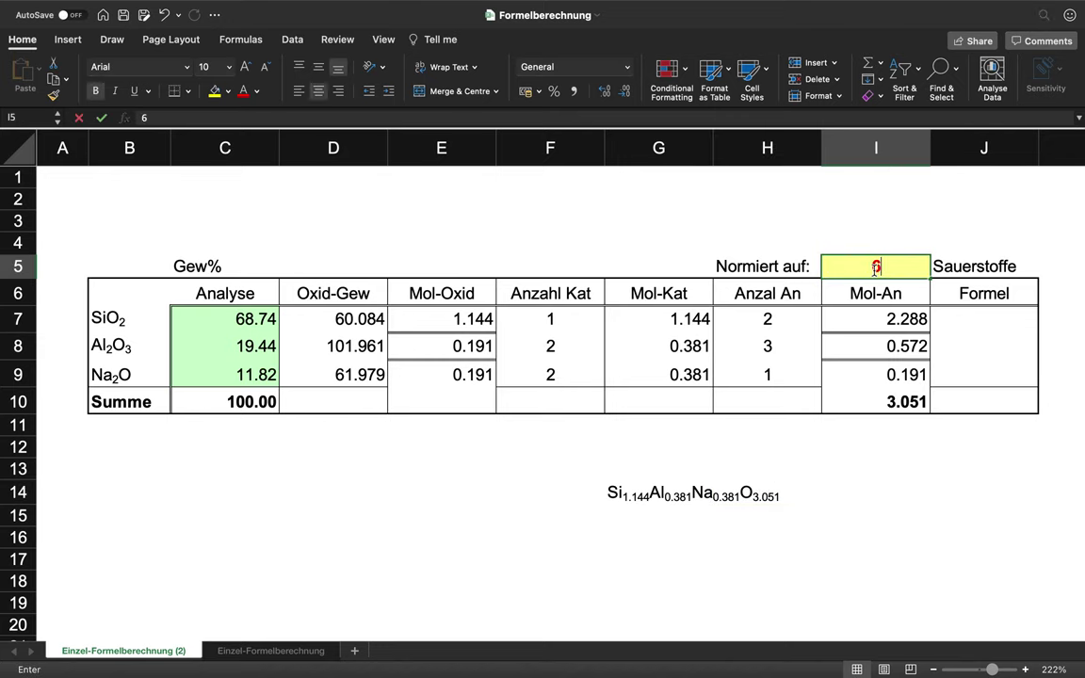
key(Return)
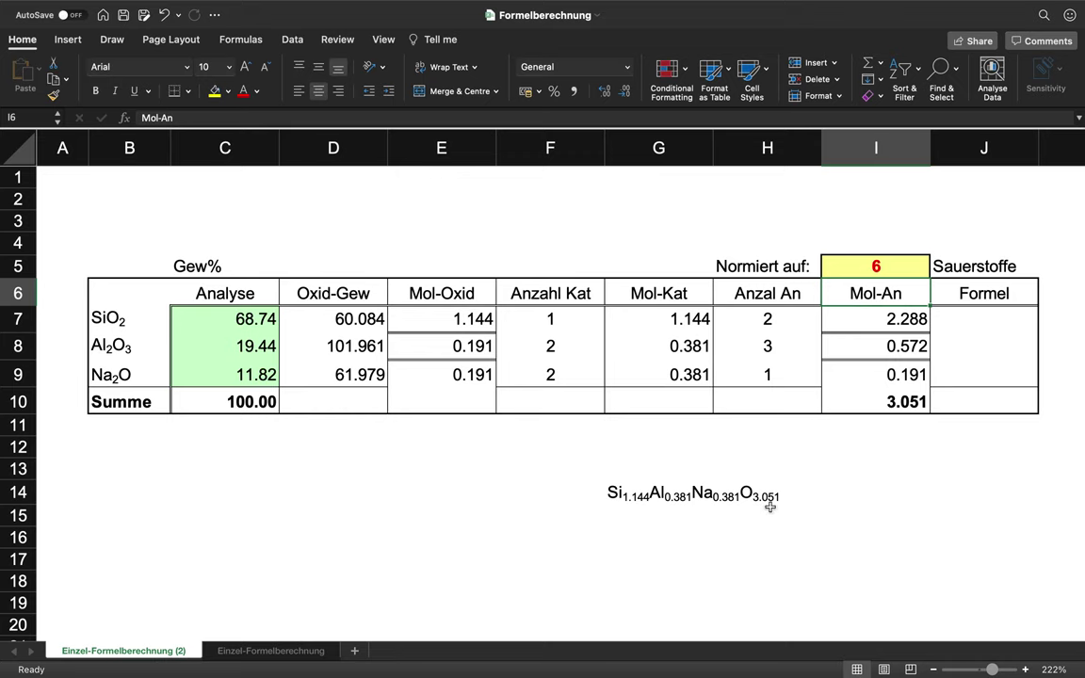
Step: Enter the normalisation formula =G7*I5/I10 in J7 of the Formel column and fill it down to J9
click(953, 322)
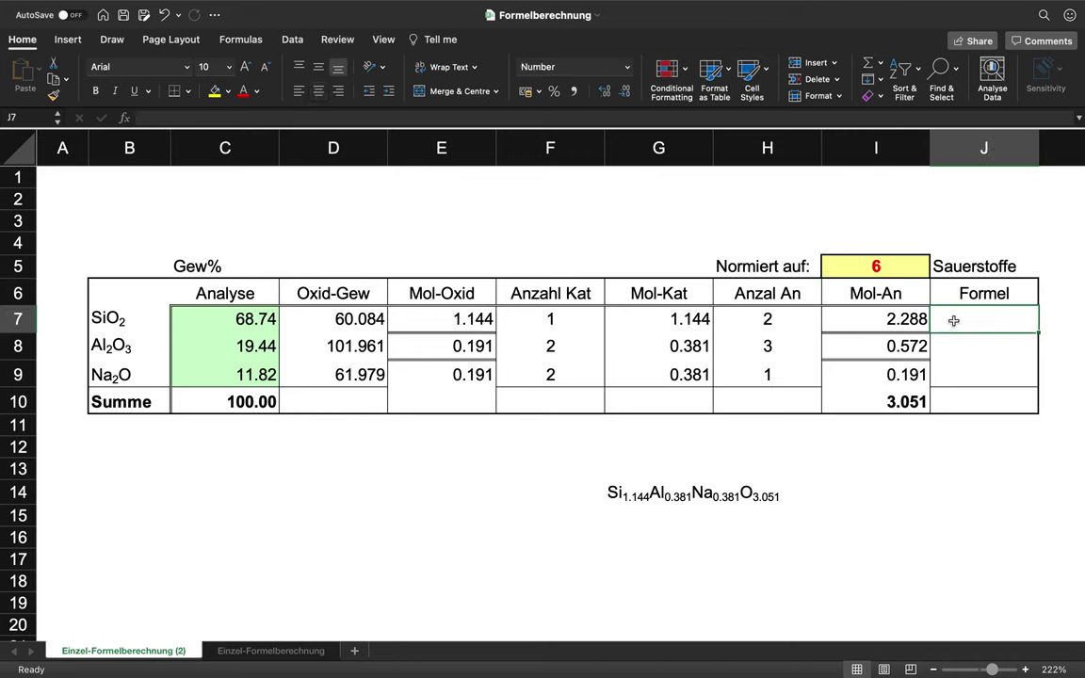
text(=)
click(834, 272)
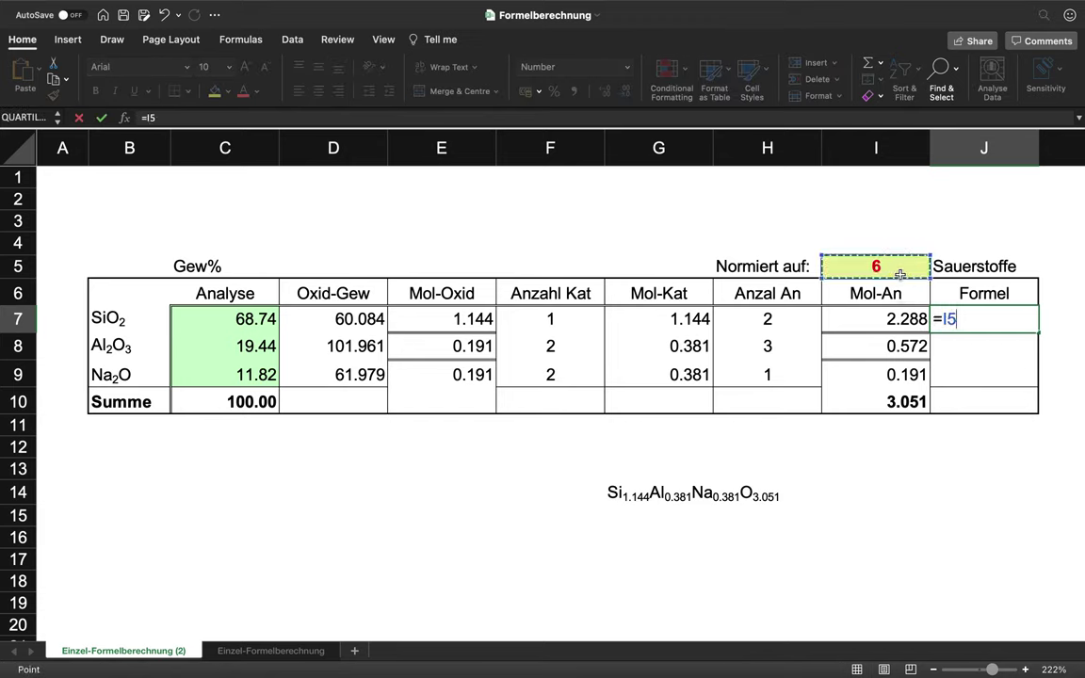
text(/)
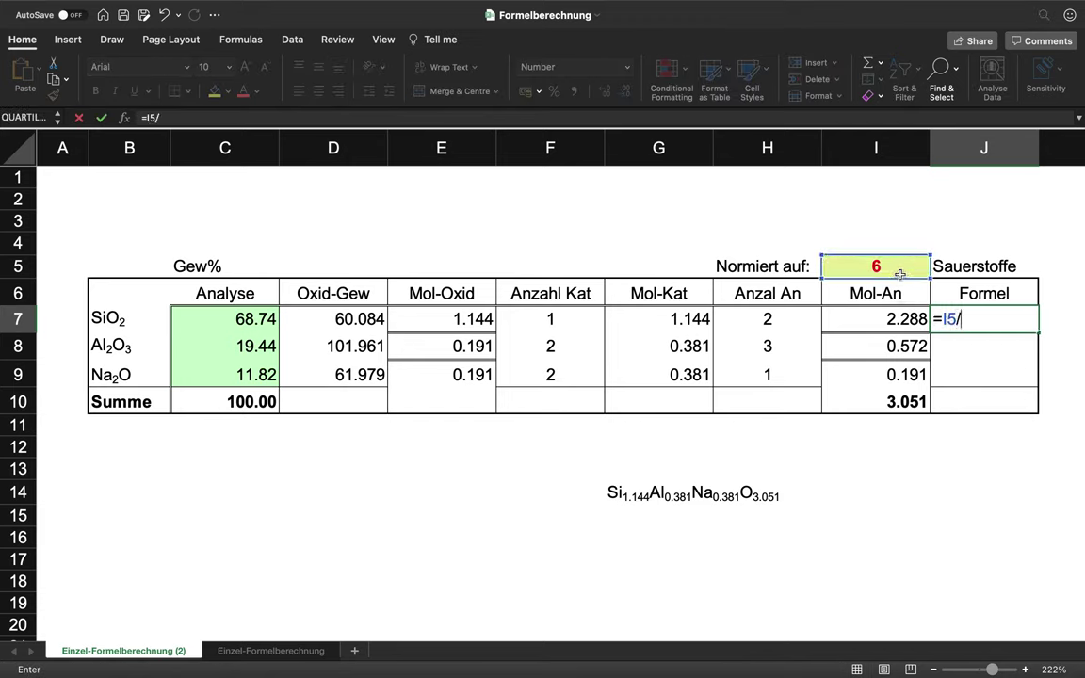
click(906, 402)
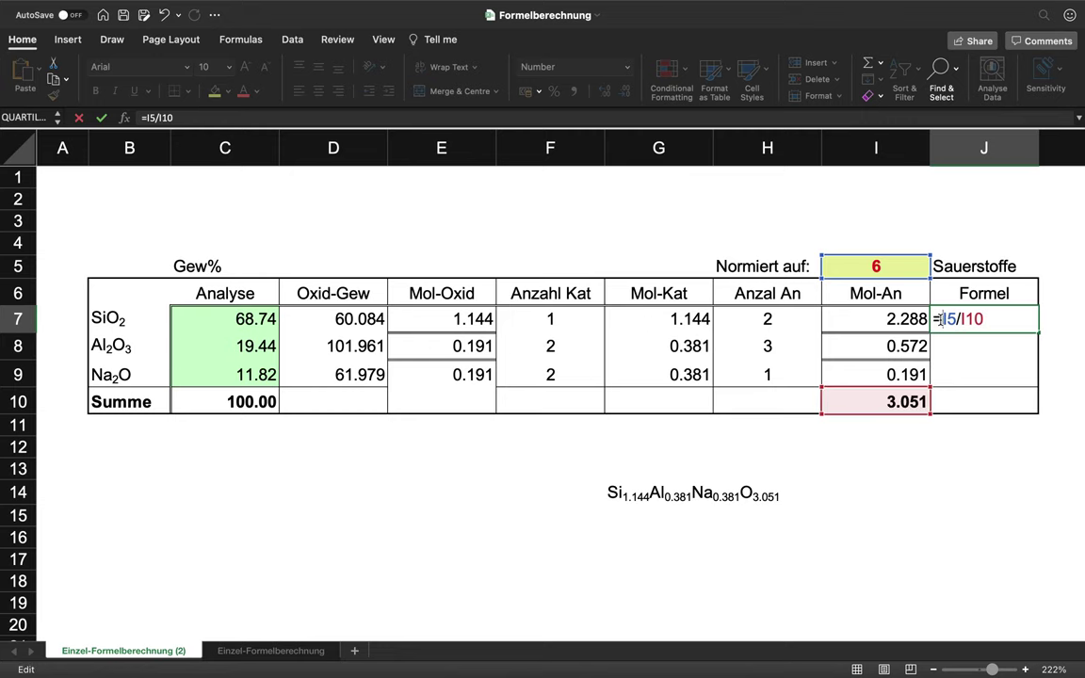
key(F2)
click(671, 319)
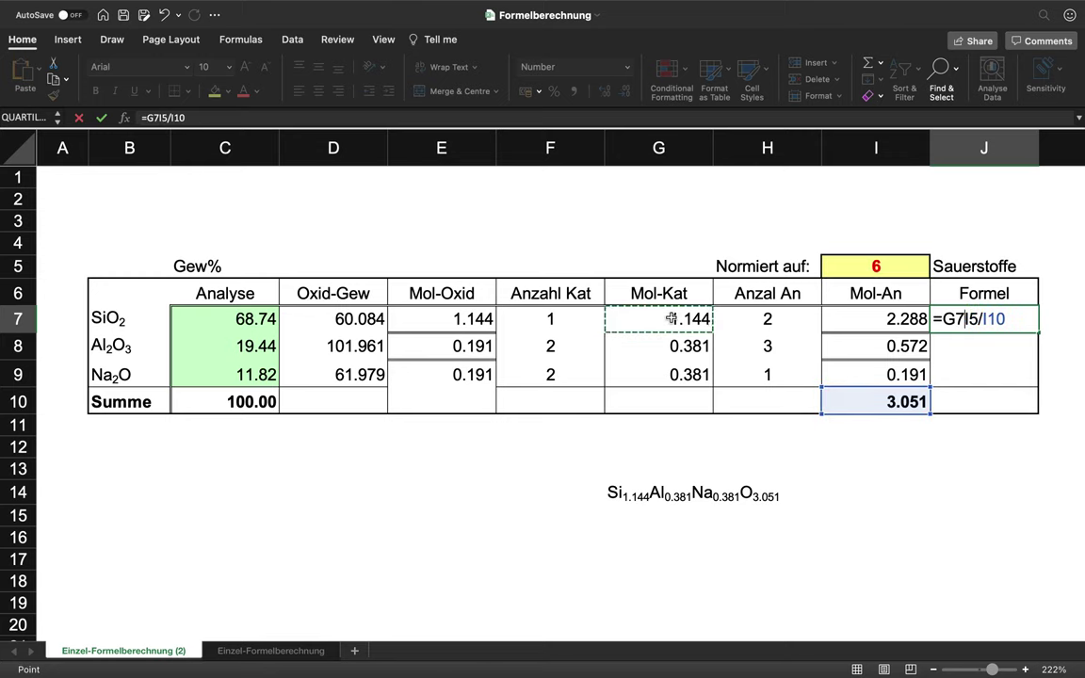
text(*)
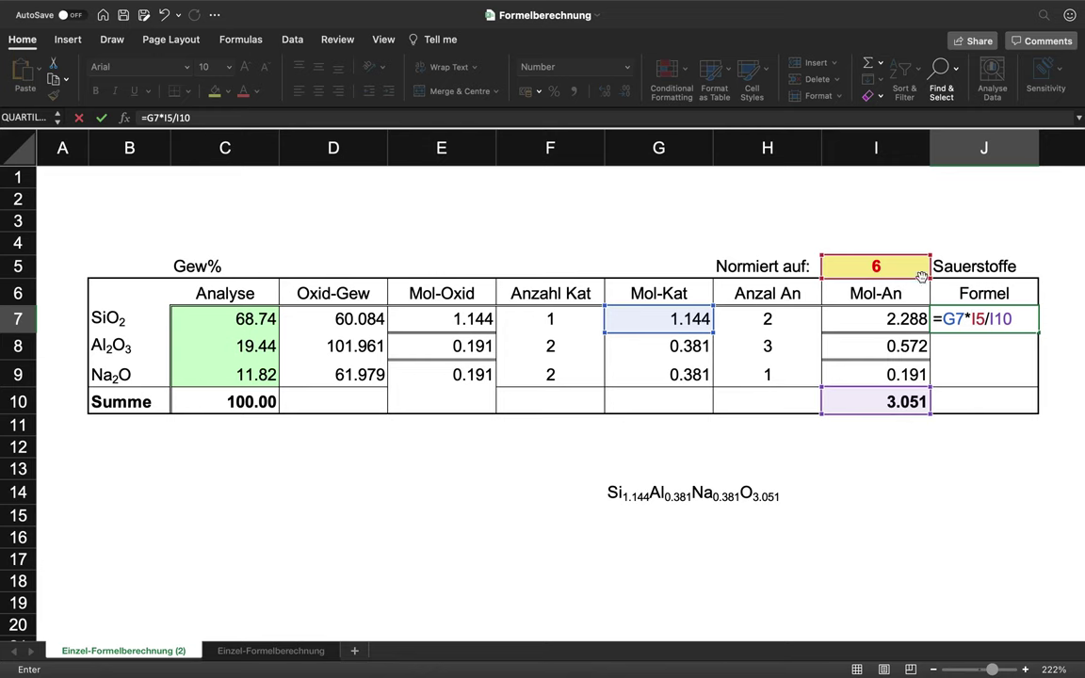
key(Return)
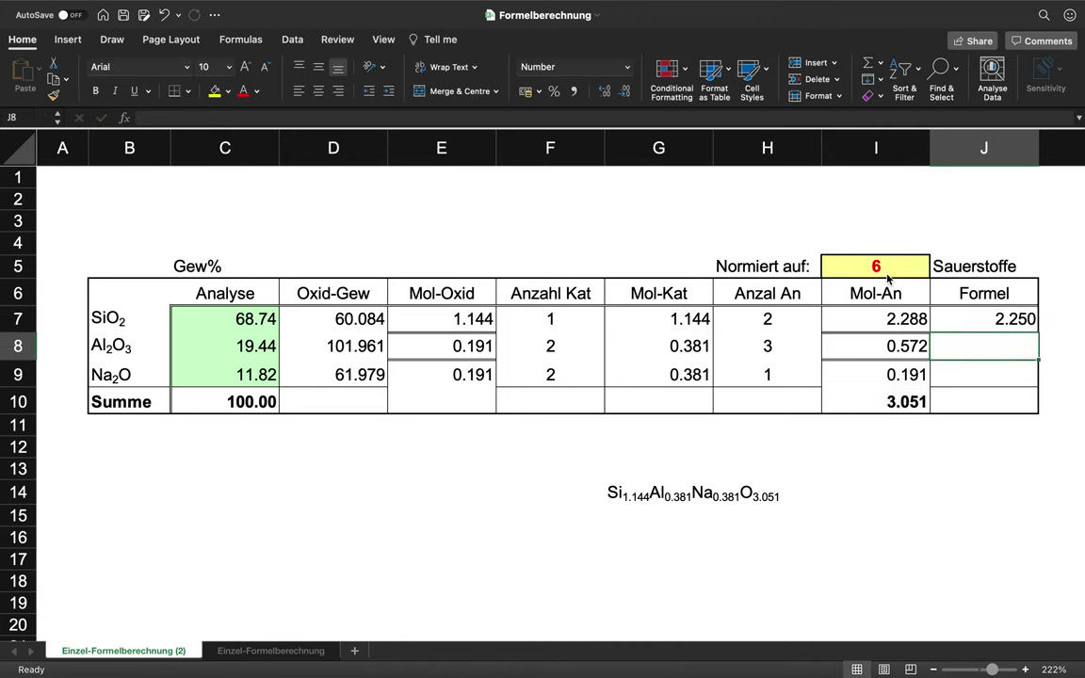
click(964, 323)
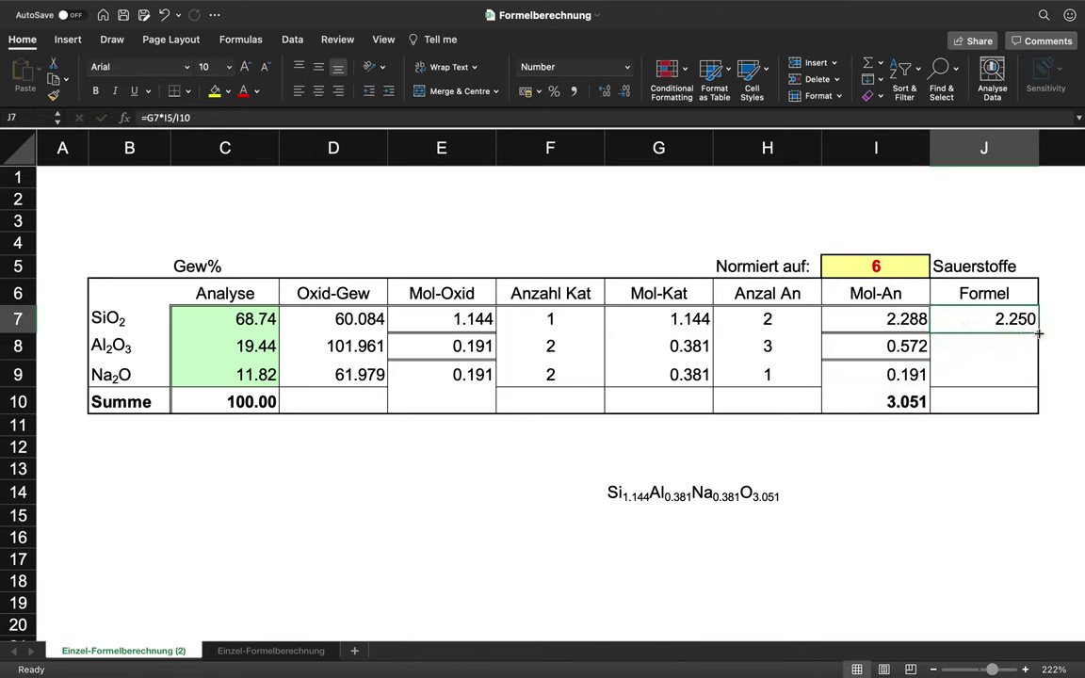
drag(1034, 330, 1033, 385)
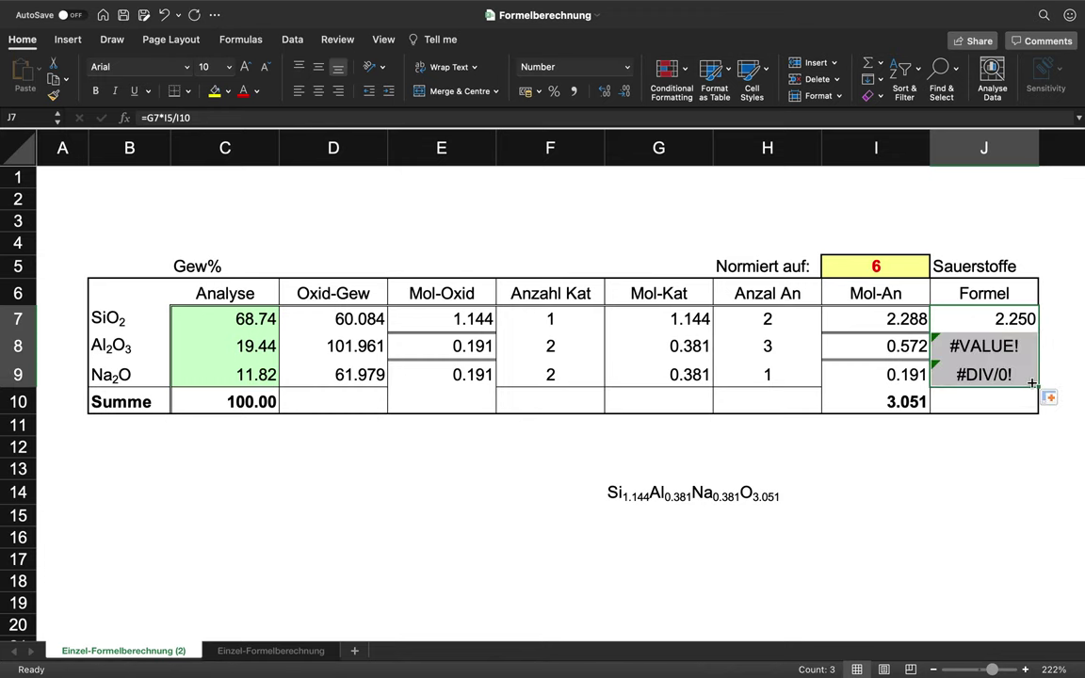
Step: Make the I5 and I10 references in J7 absolute, giving =G7*$I$5/$I$10, and refill the formula down to J9
double_click(977, 320)
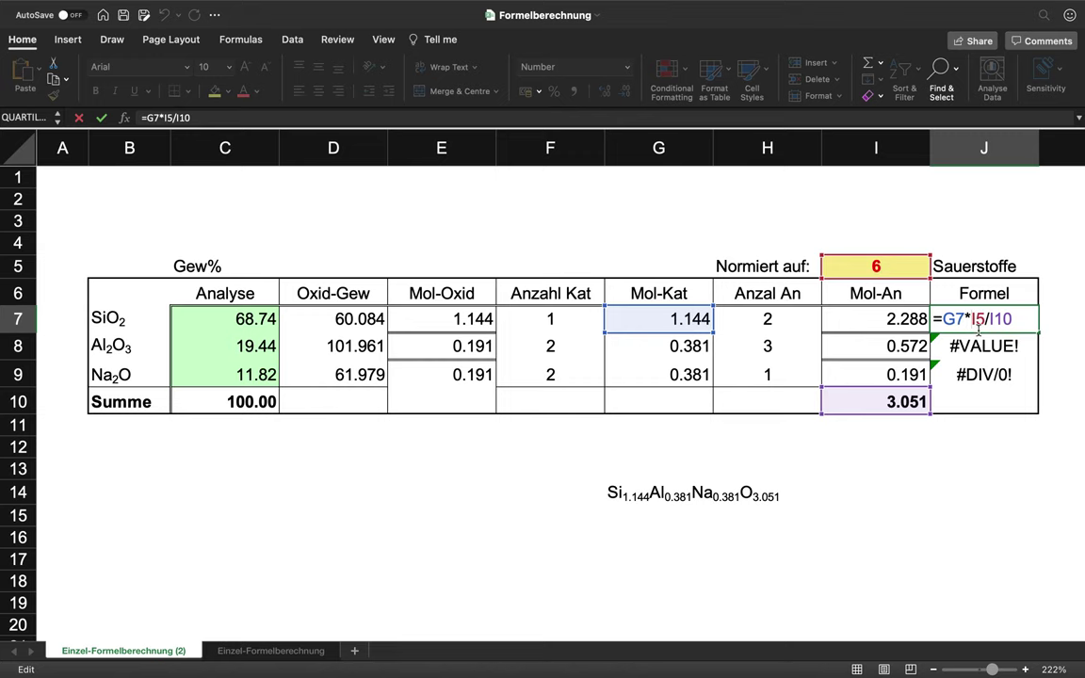
text($)
key(Right)
text($I)
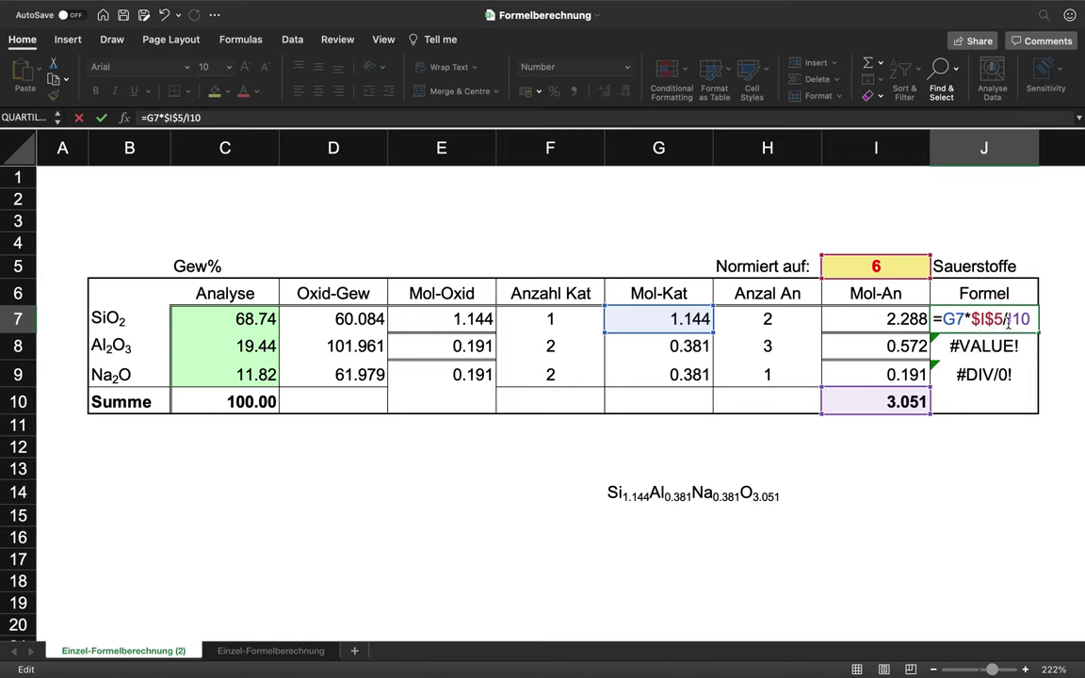
text($5/$I$)
key(Return)
click(1031, 324)
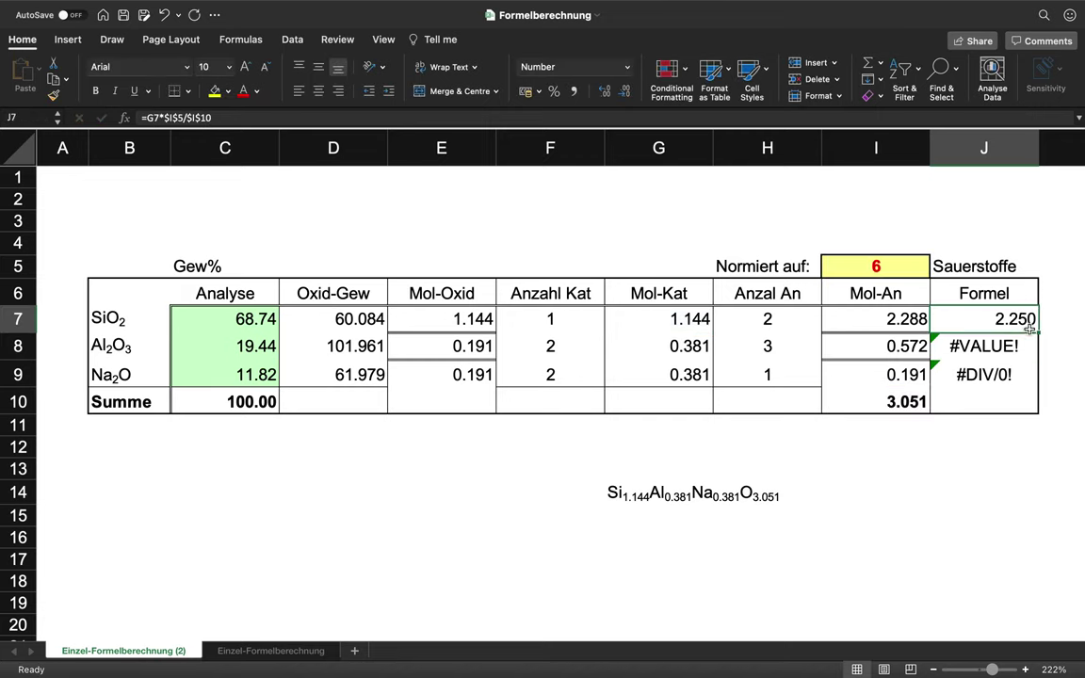
drag(1031, 324, 1018, 390)
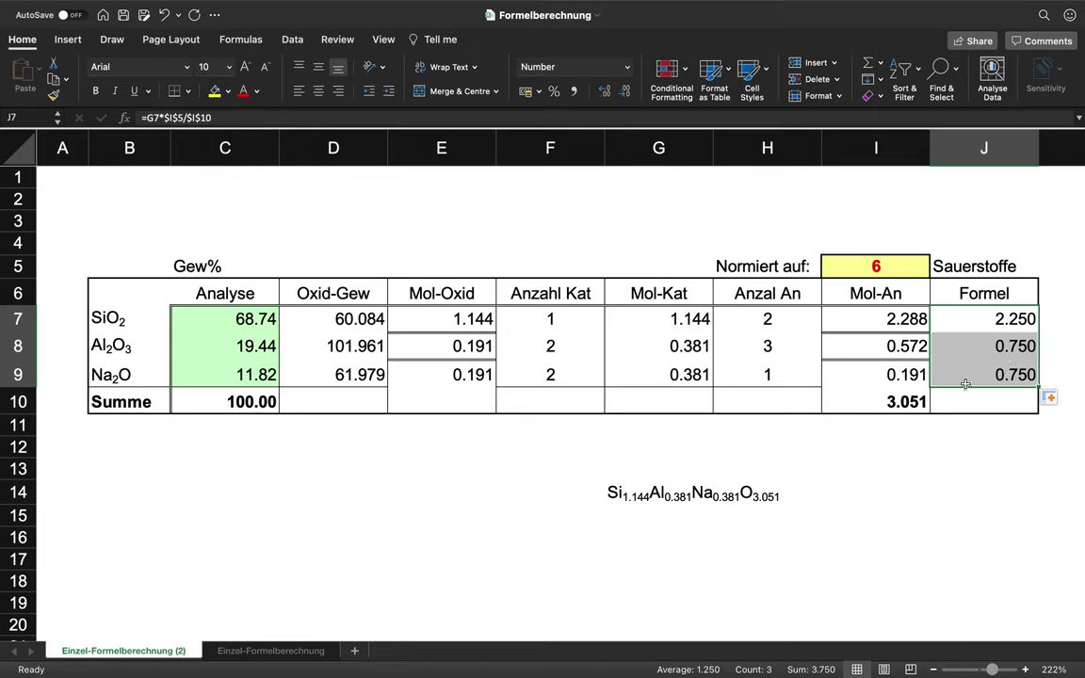
Step: Copy the subscripted mineral formula from G14 into G16
click(624, 493)
key(super+c)
click(622, 515)
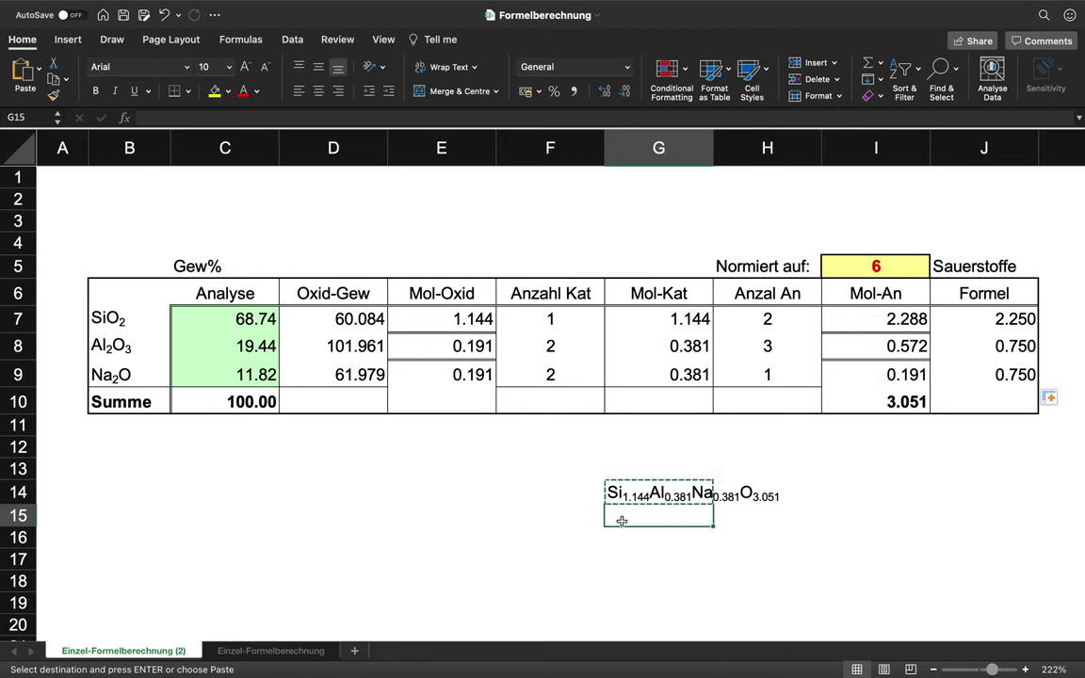
click(622, 535)
key(super+v)
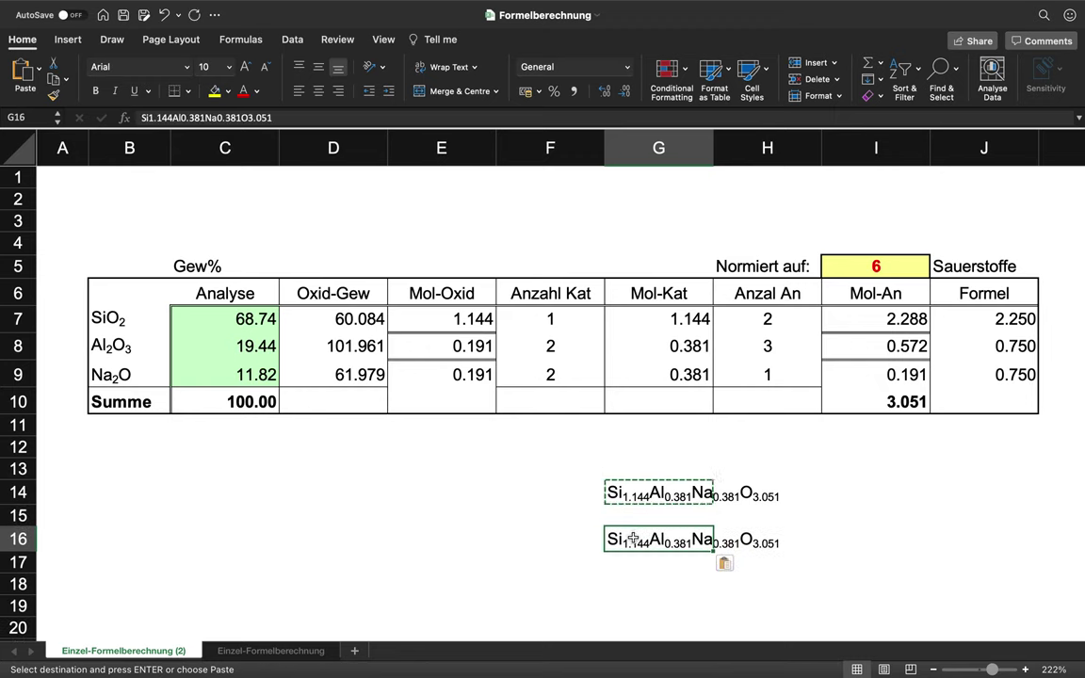
Step: Replace the Si index in the G16 mineral formula with 2.25
double_click(631, 541)
key(shift+Right)
key(shift+Right)
key(shift+Right)
key(shift+Right)
key(shift+Right)
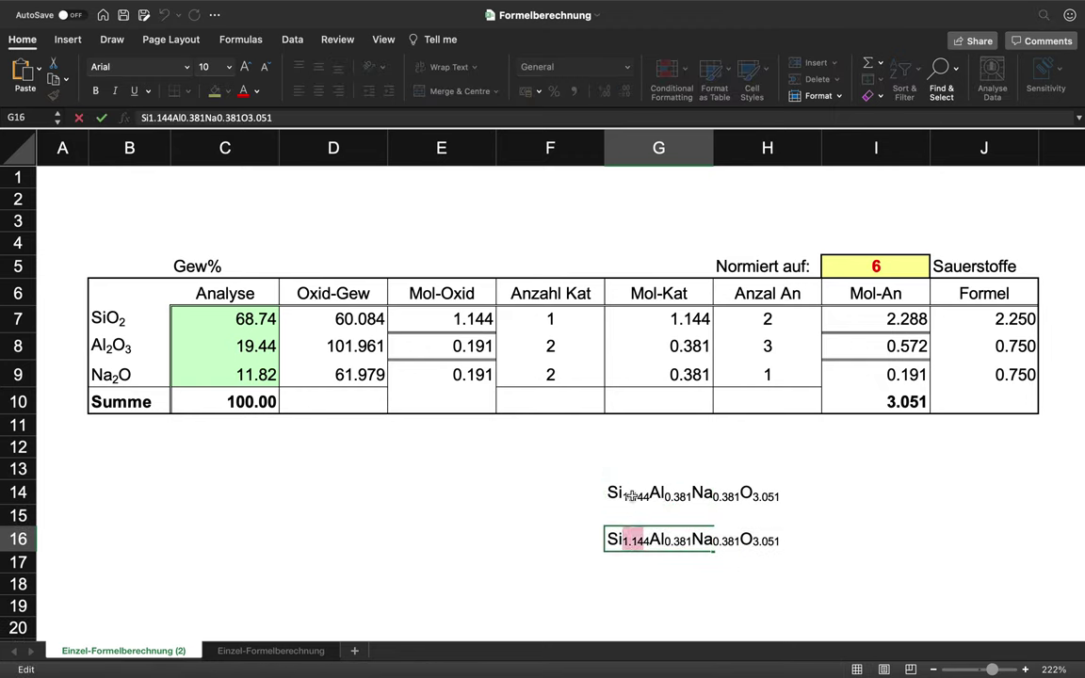
text(2.2)
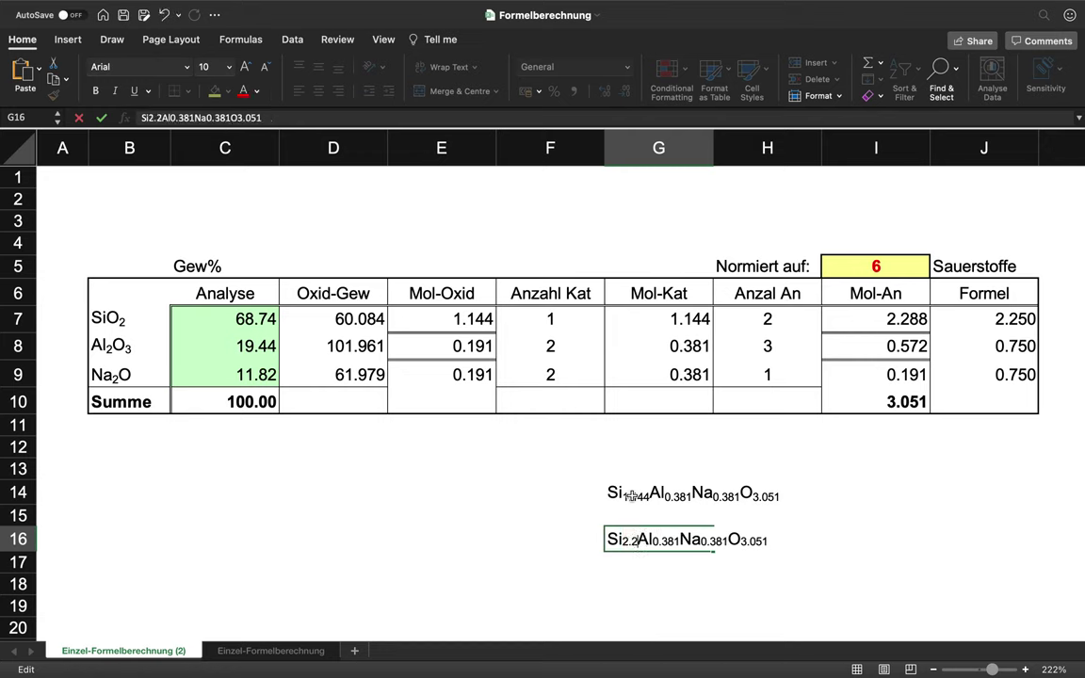
text(5)
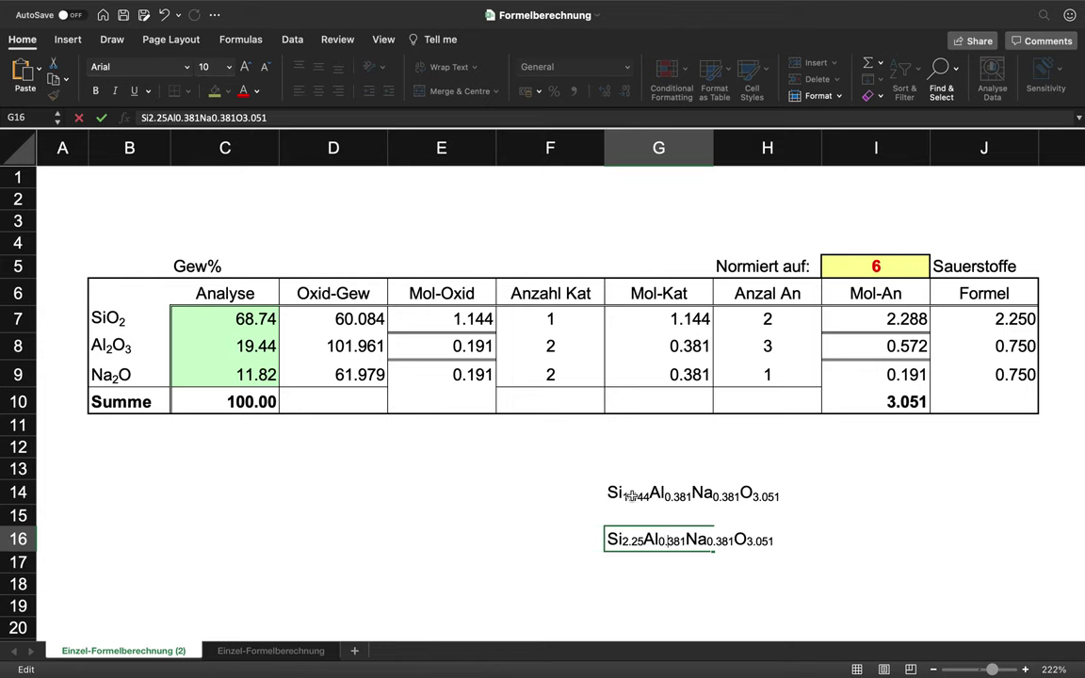
Step: Change the Al and Na indices in the G16 mineral formula to 0.75 each
key(shift+Right)
key(shift+Right)
key(shift+Right)
text(75)
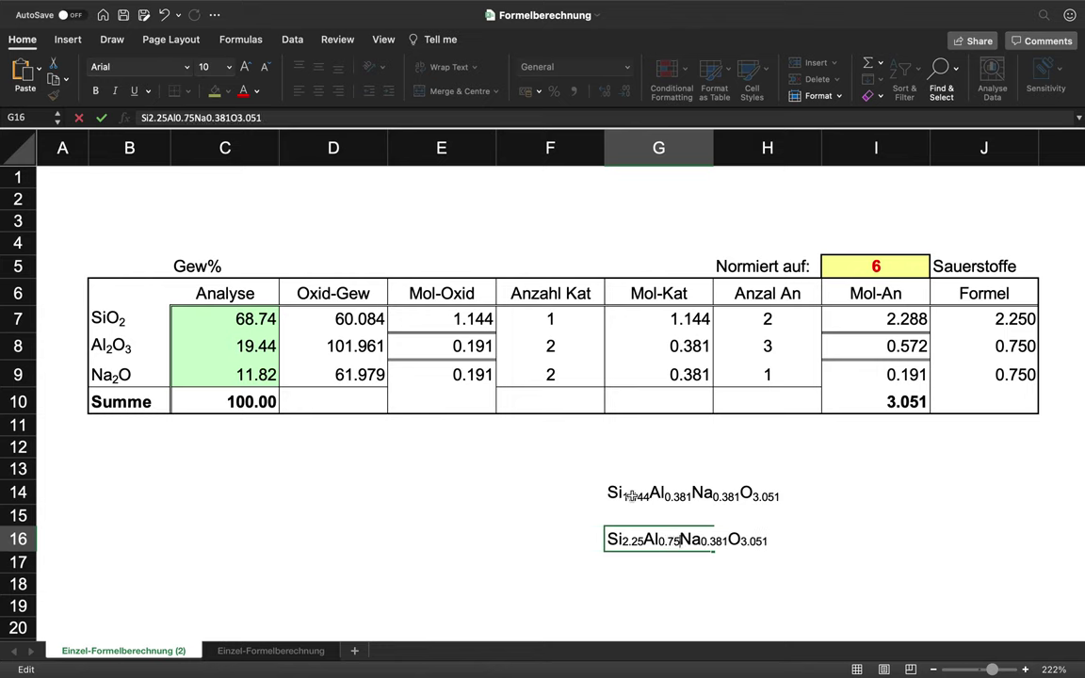
key(shift+Right)
key(shift+Right)
key(shift+Right)
text(75)
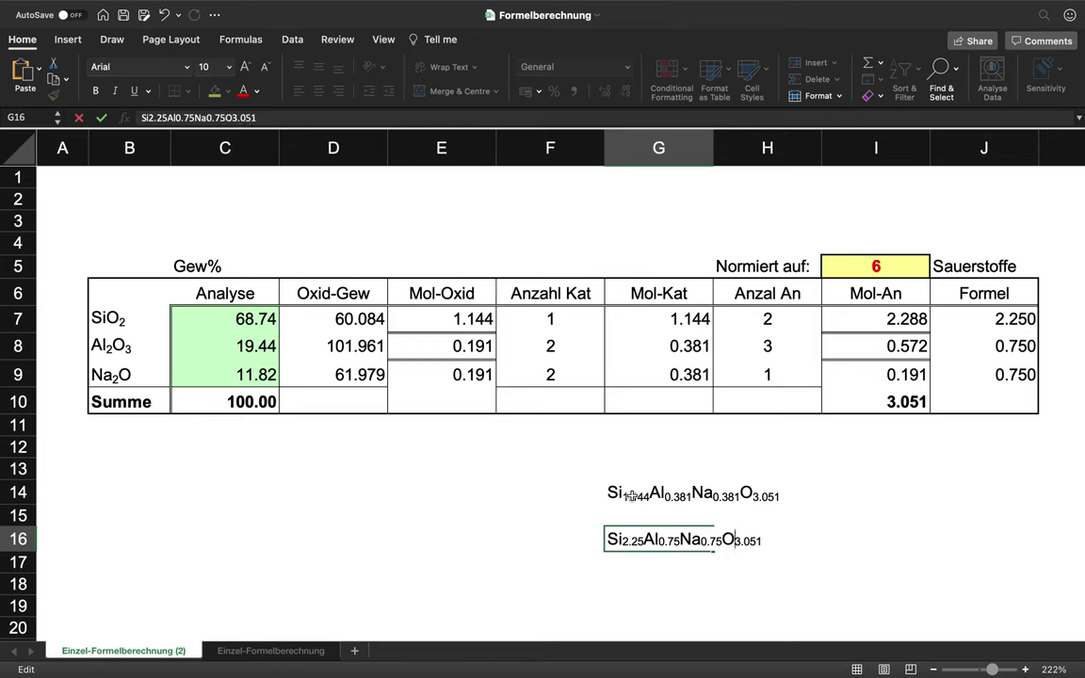
Step: Replace the O index in the G16 mineral formula with 6 and finish editing the cell
key(shift+Left)
key(shift+End)
text(6)
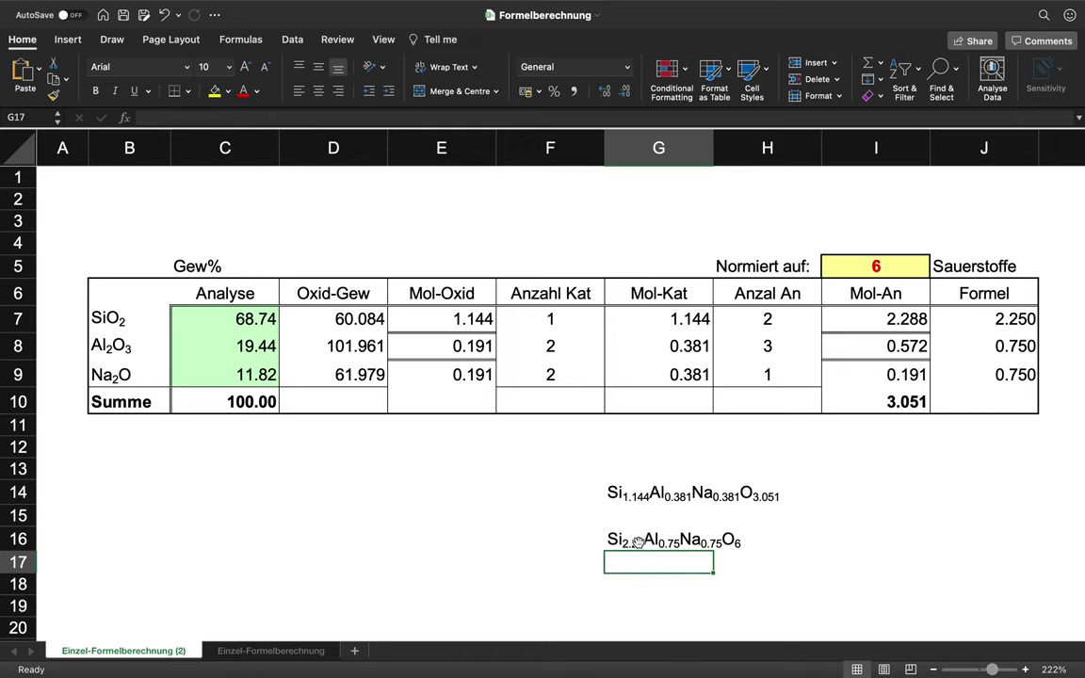
click(638, 542)
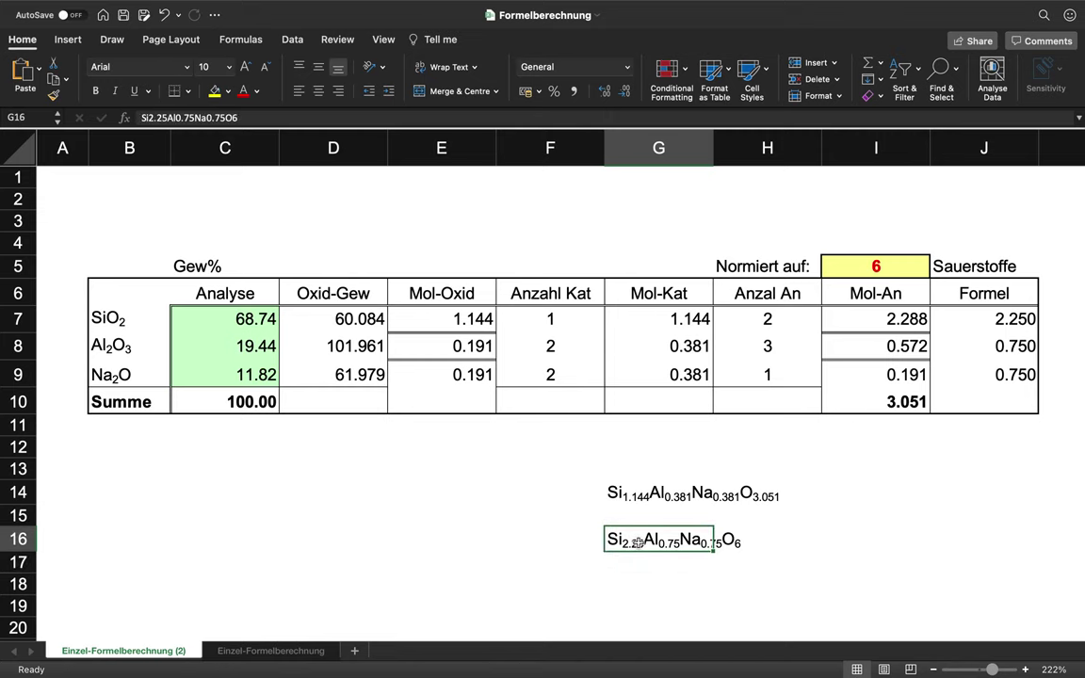
Step: Copy the subscripted mineral formula from G16 into G18
key(super+c)
click(654, 585)
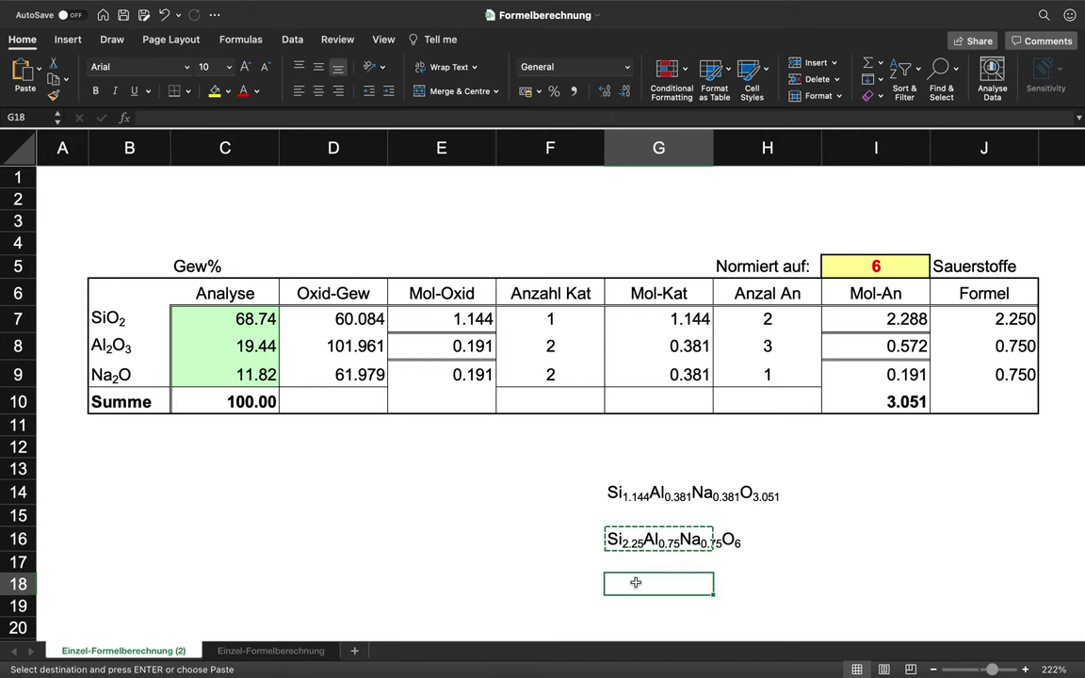
key(super+v)
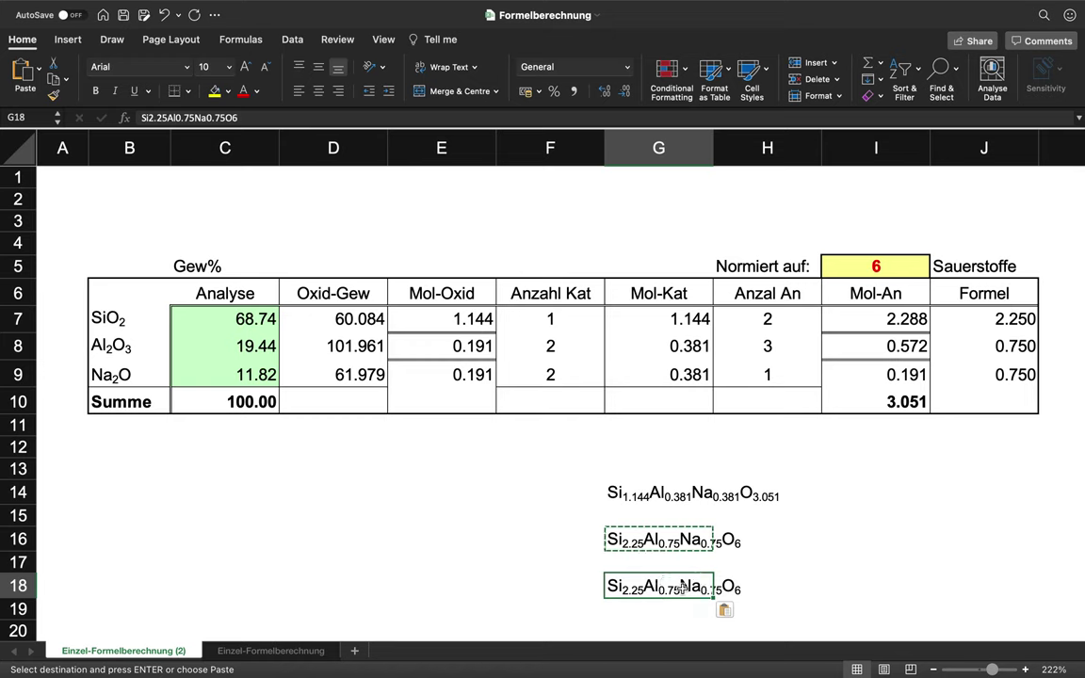
Step: Move the Na0.75 term in the G18 mineral formula to the beginning, in front of Si
double_click(654, 586)
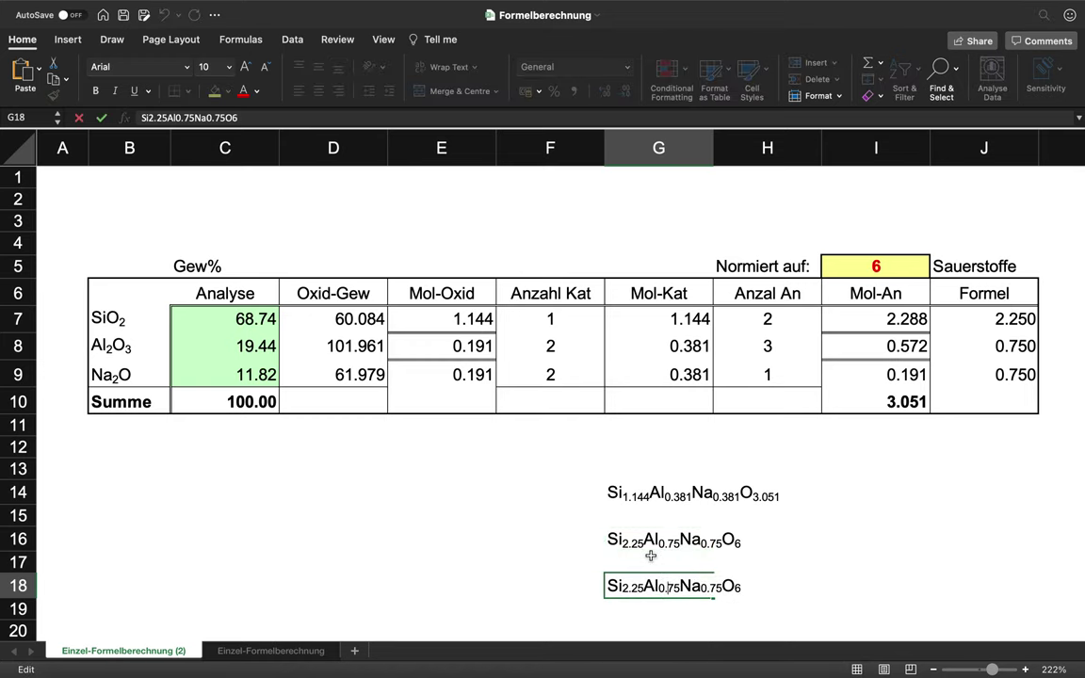
key(shift+Right)
key(shift+Right)
key(shift+Right)
key(shift+Right)
key(shift+Right)
key(shift+Right)
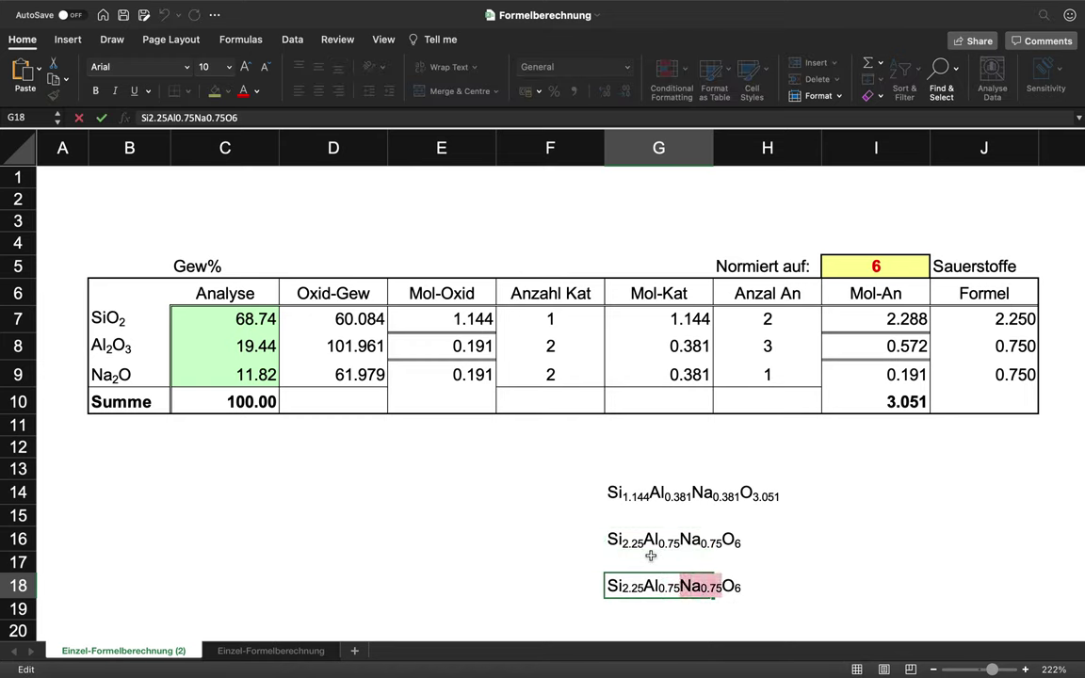
key(BackSpace)
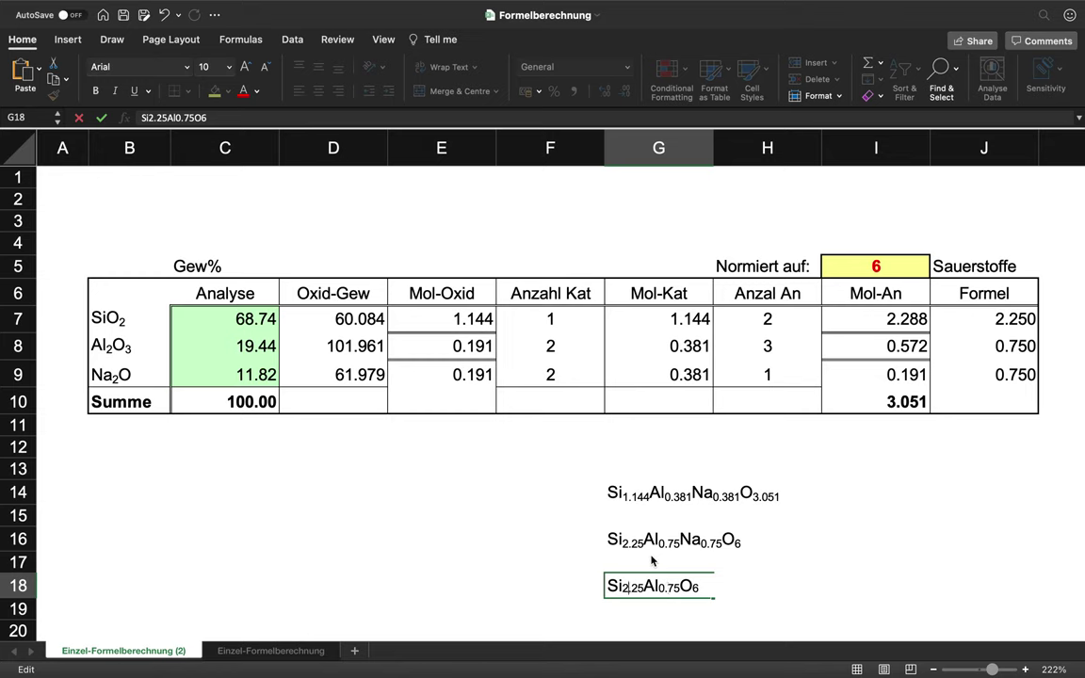
key(Left)
key(Left)
key(Left)
text(Na0.75)
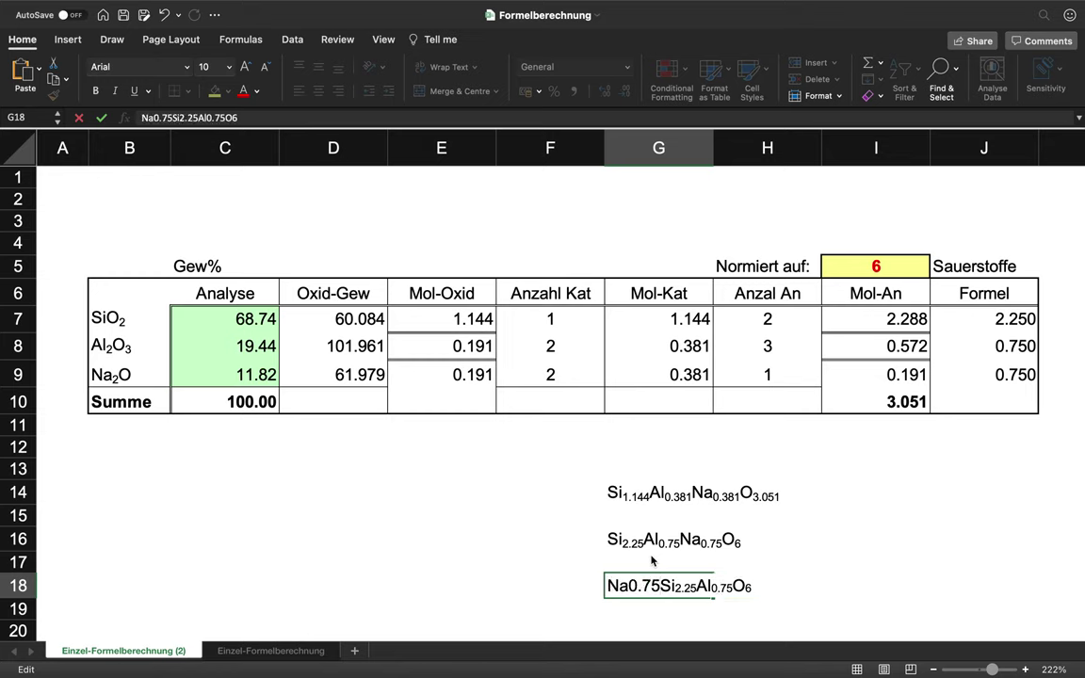
Step: Move the Al0.75 term in the G18 mineral formula between the Na and Si terms
key(Right)
key(Right)
key(Right)
key(shift+Right)
key(shift+Right)
key(shift+Right)
key(shift+Right)
key(shift+Right)
key(shift+Right)
key(BackSpace)
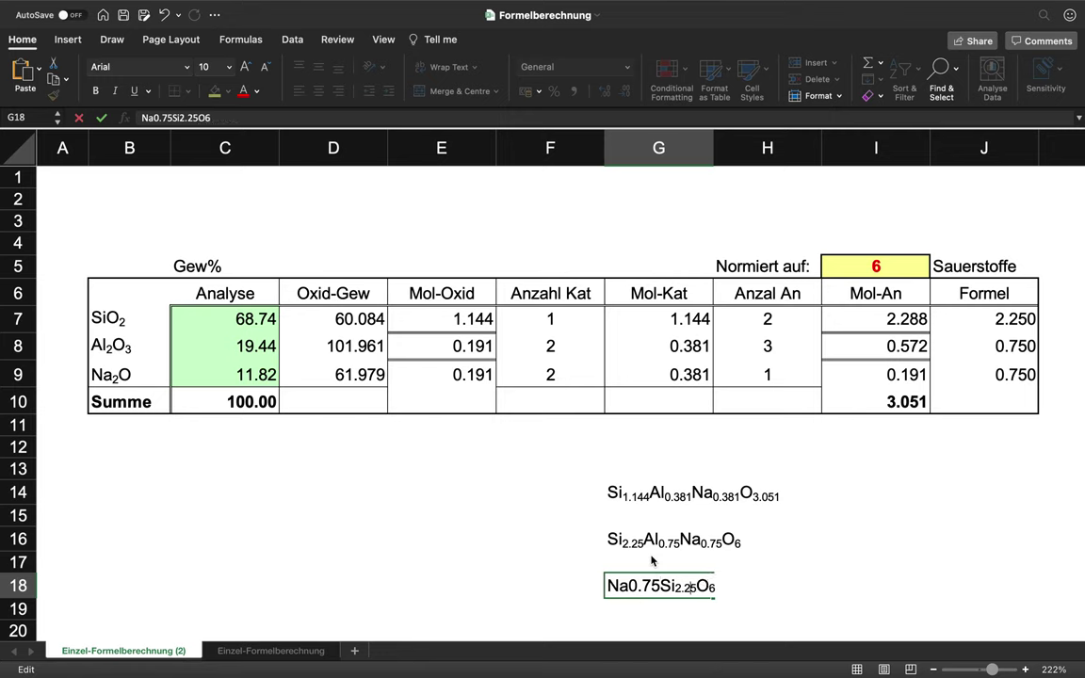
key(Left)
key(Left)
key(super+v)
Step: Format the 0.75 index after Al in the G18 mineral formula as subscript
key(shift+Left)
key(shift+Left)
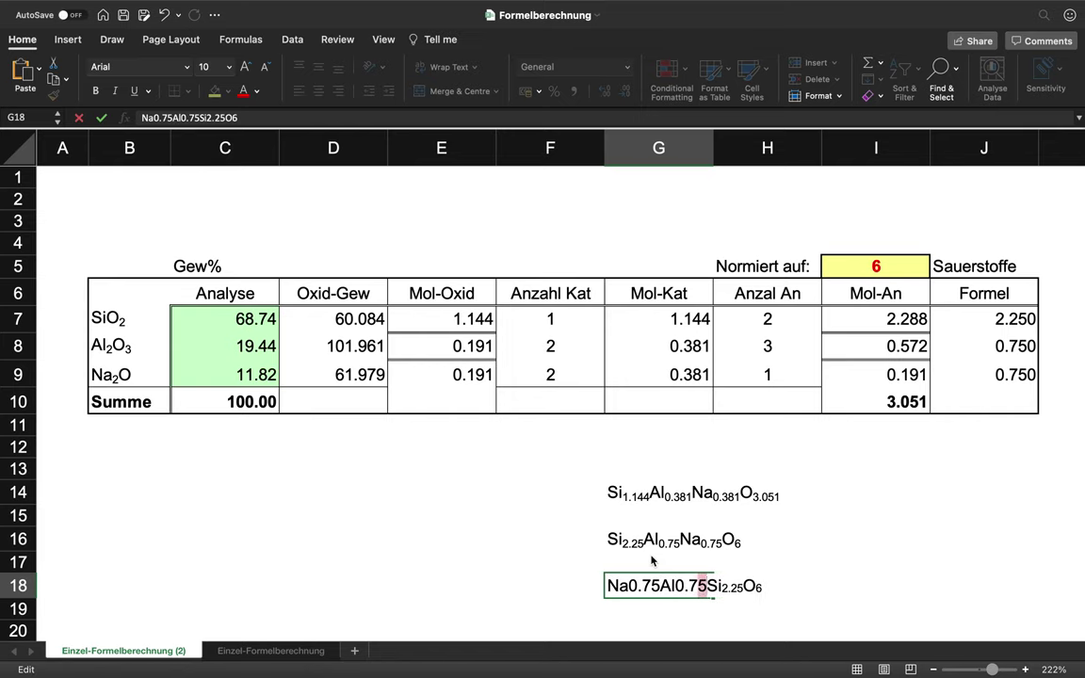
key(shift+Left)
key(shift+Left)
key(super+1)
click(332, 344)
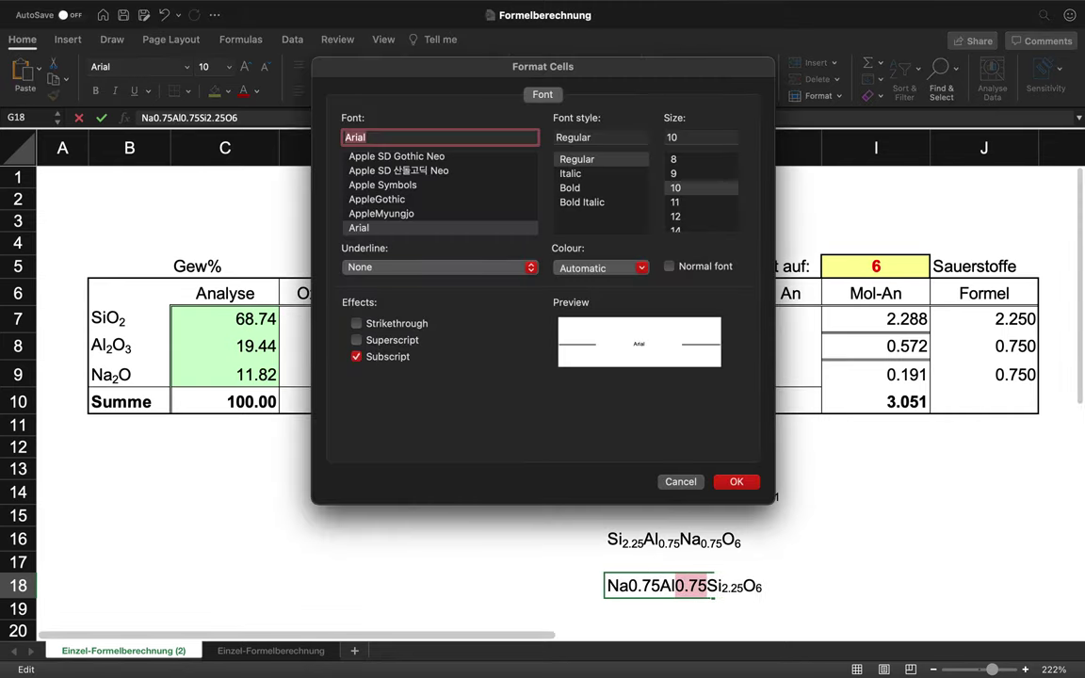
key(Return)
Step: Format the 0.75 index after Na in G18 as subscript and finish editing the cell
drag(608, 586, 630, 586)
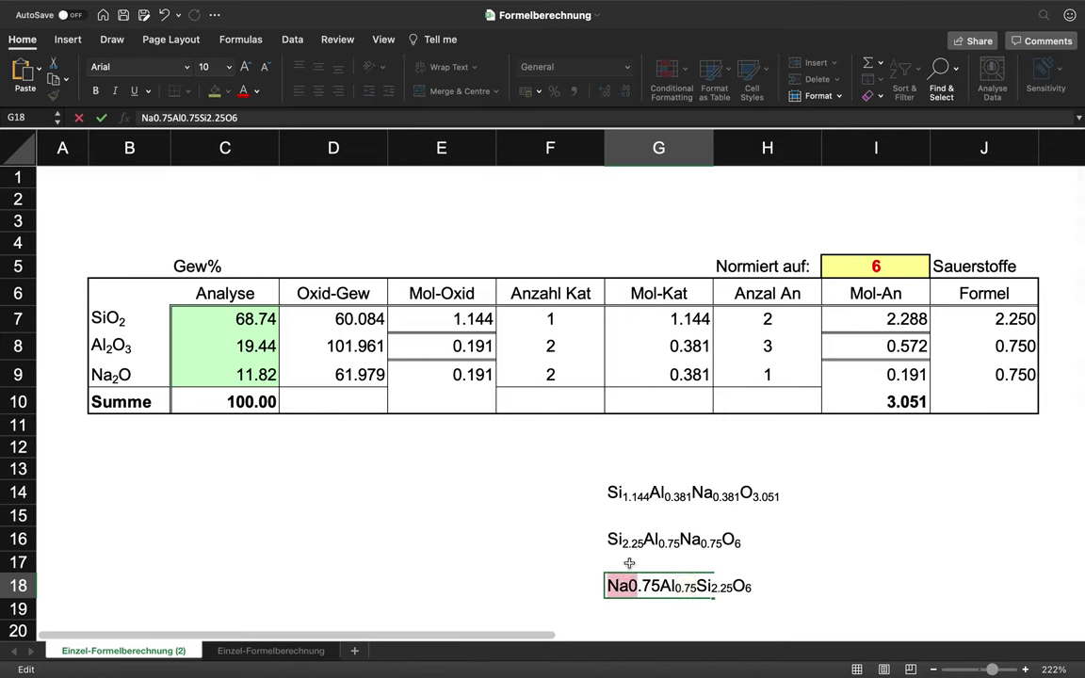
click(632, 585)
key(shift+Right)
key(shift+Right)
key(shift+Right)
key(shift+Right)
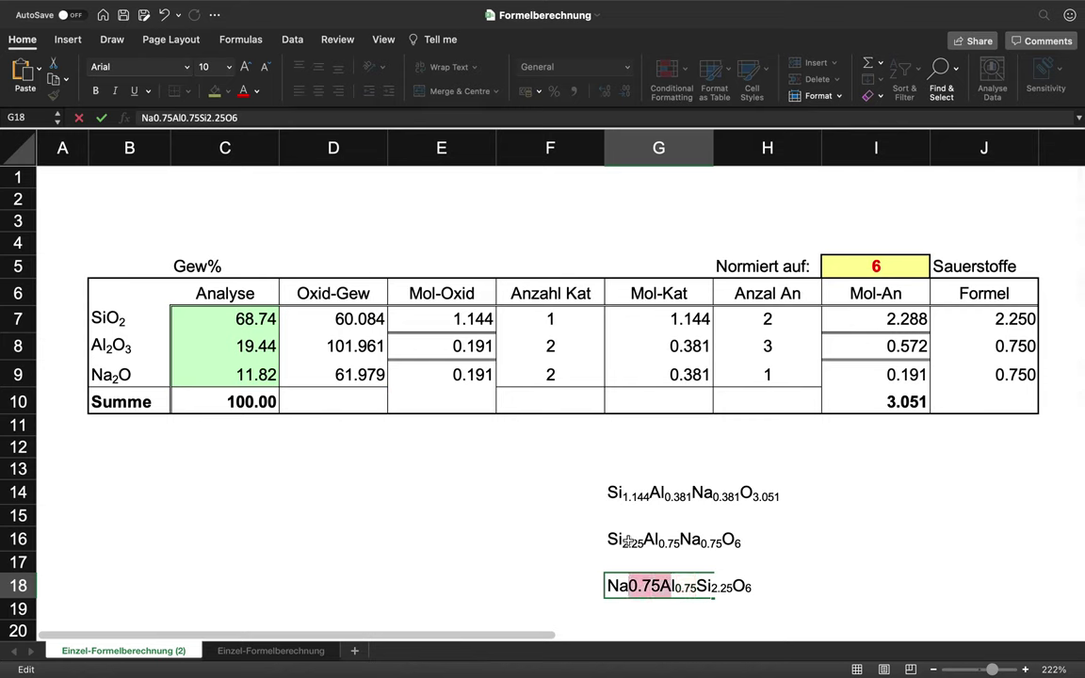
key(super+1)
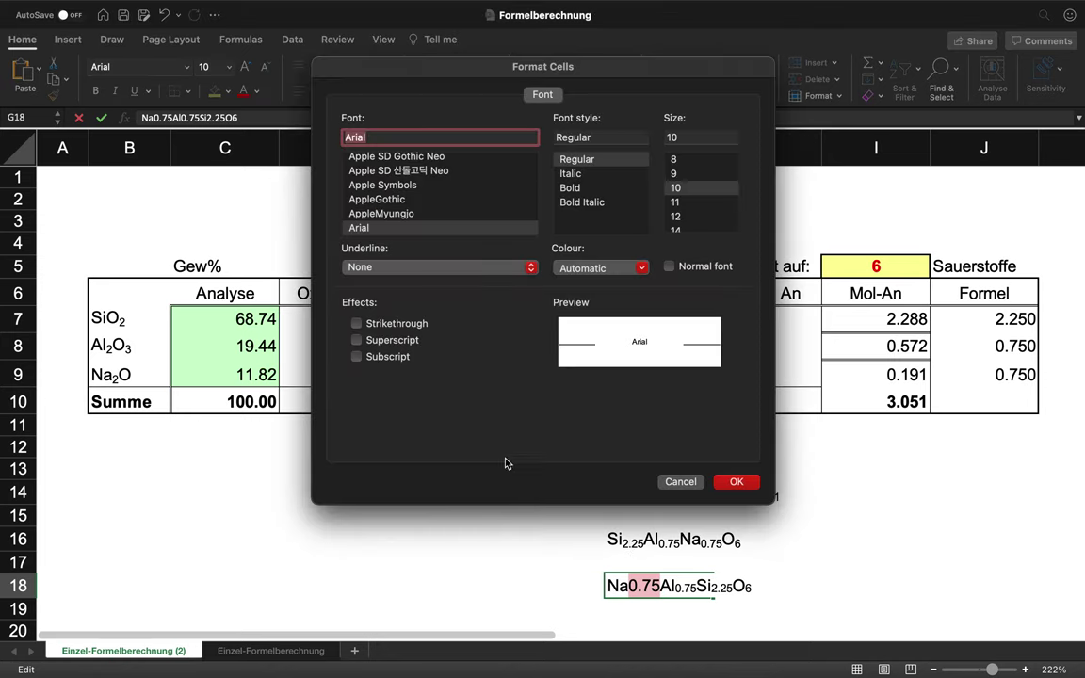
click(396, 361)
click(737, 481)
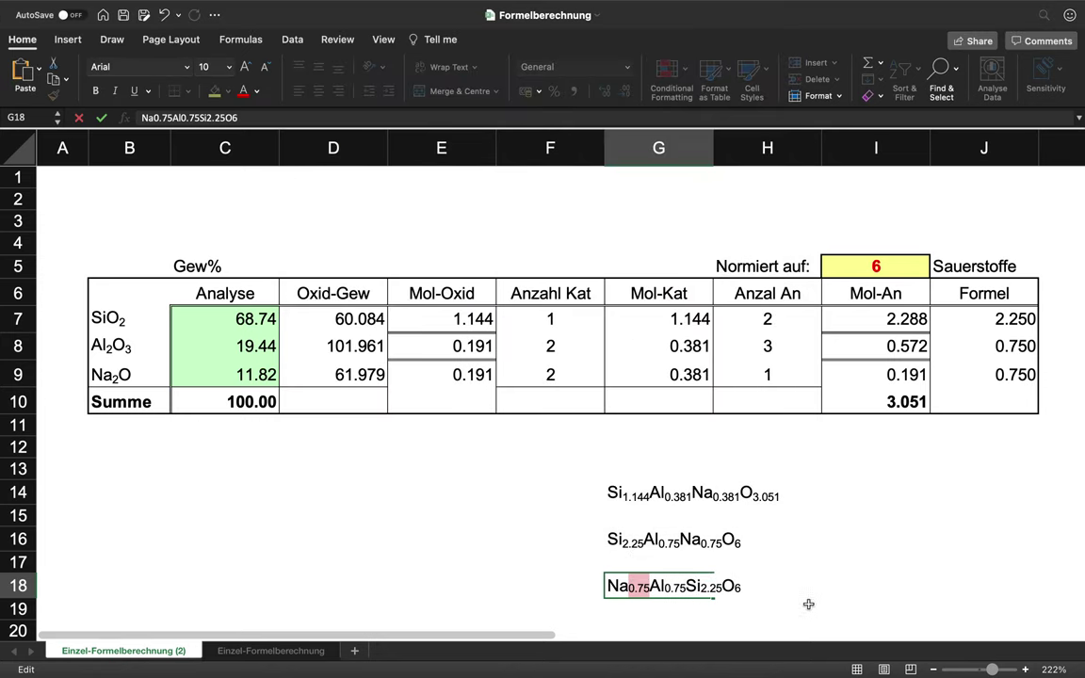
click(813, 606)
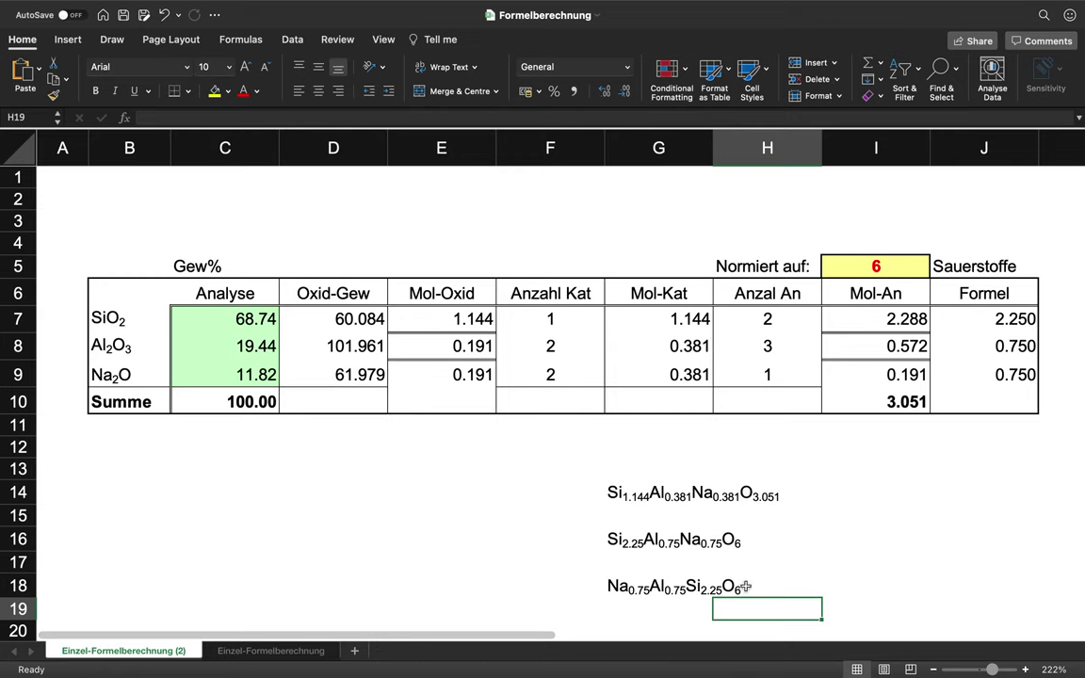
Step: Set the oxygen normalisation value in I5 to 8
click(876, 270)
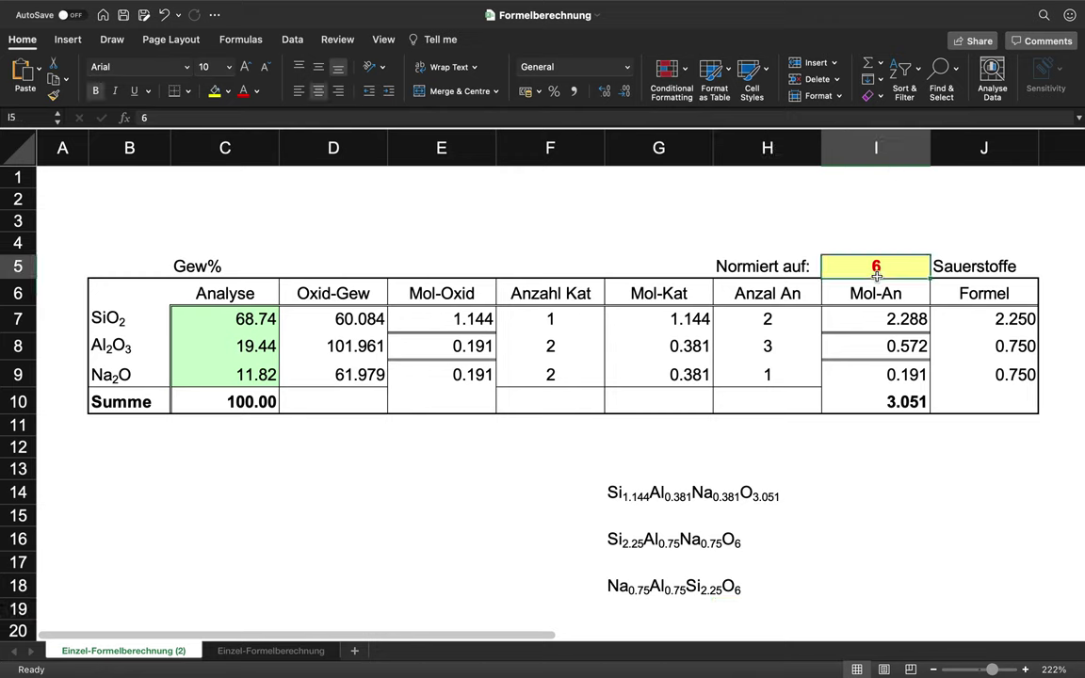
text(8)
key(Return)
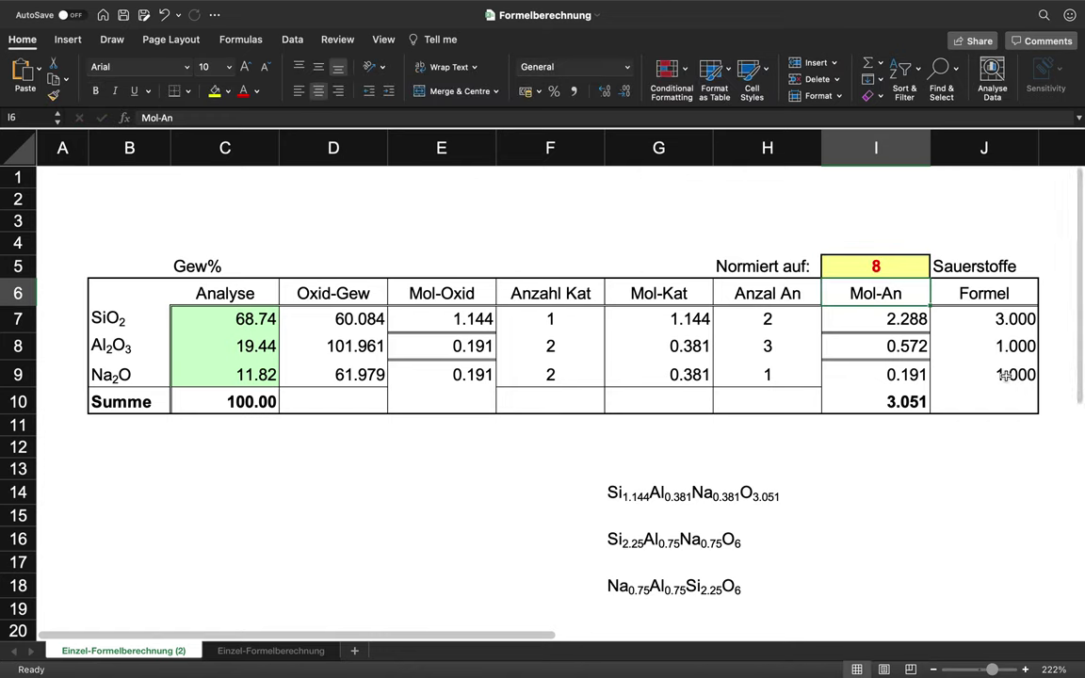
Step: Sum the Formel values J7:J9 in the Summe row, cell J10
click(1023, 403)
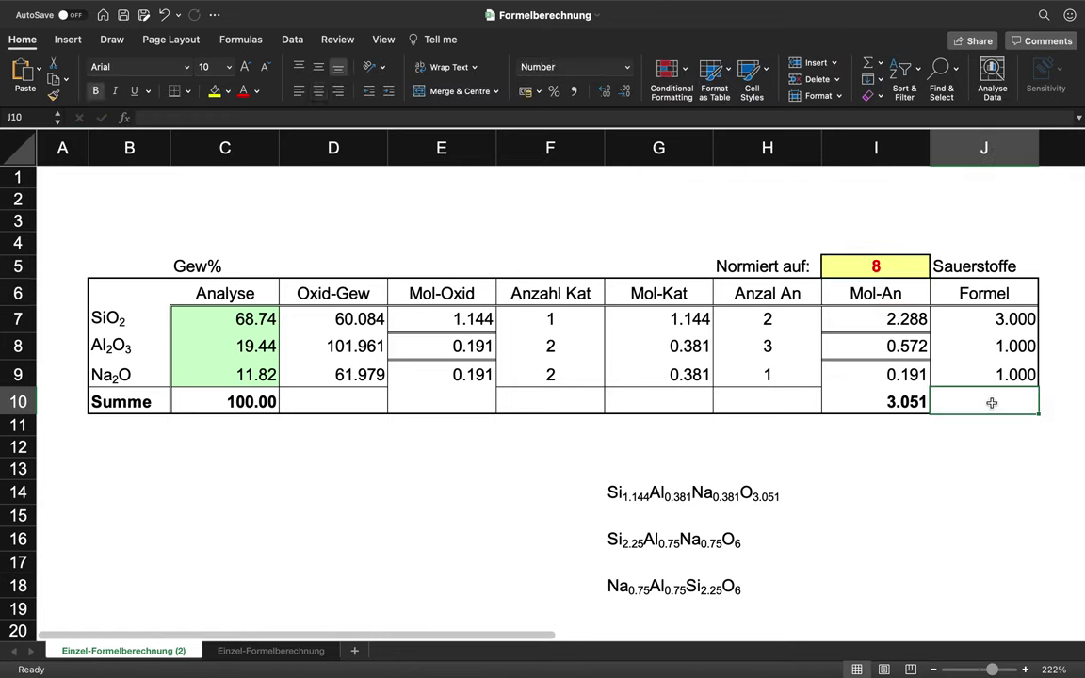
text(=sum()
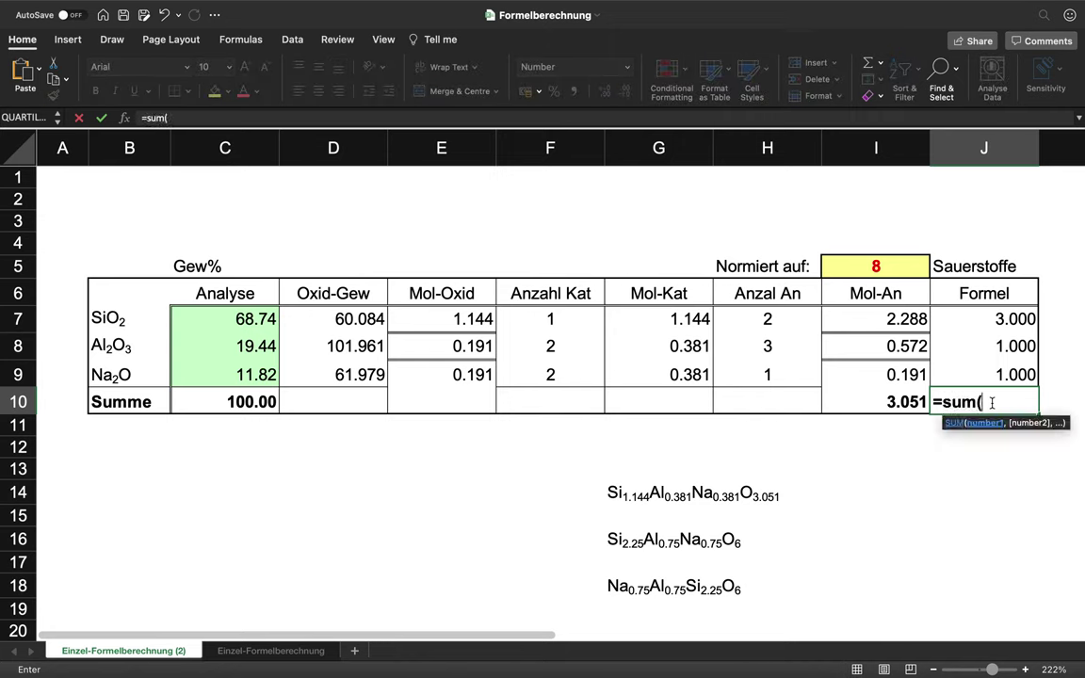
drag(980, 317, 994, 377)
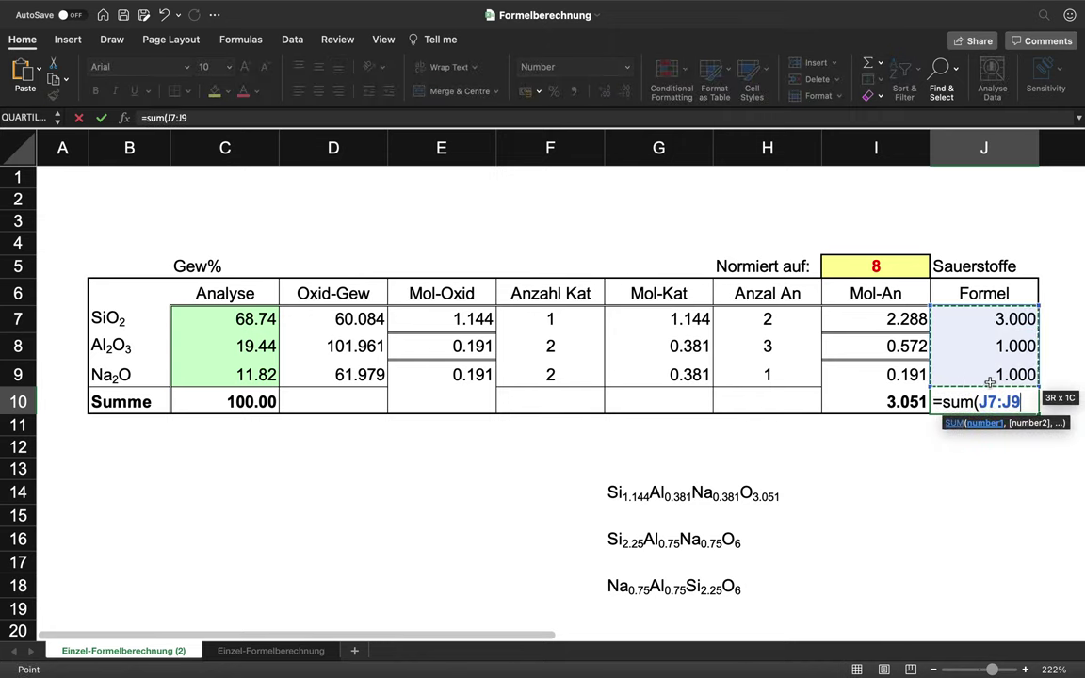
key(Return)
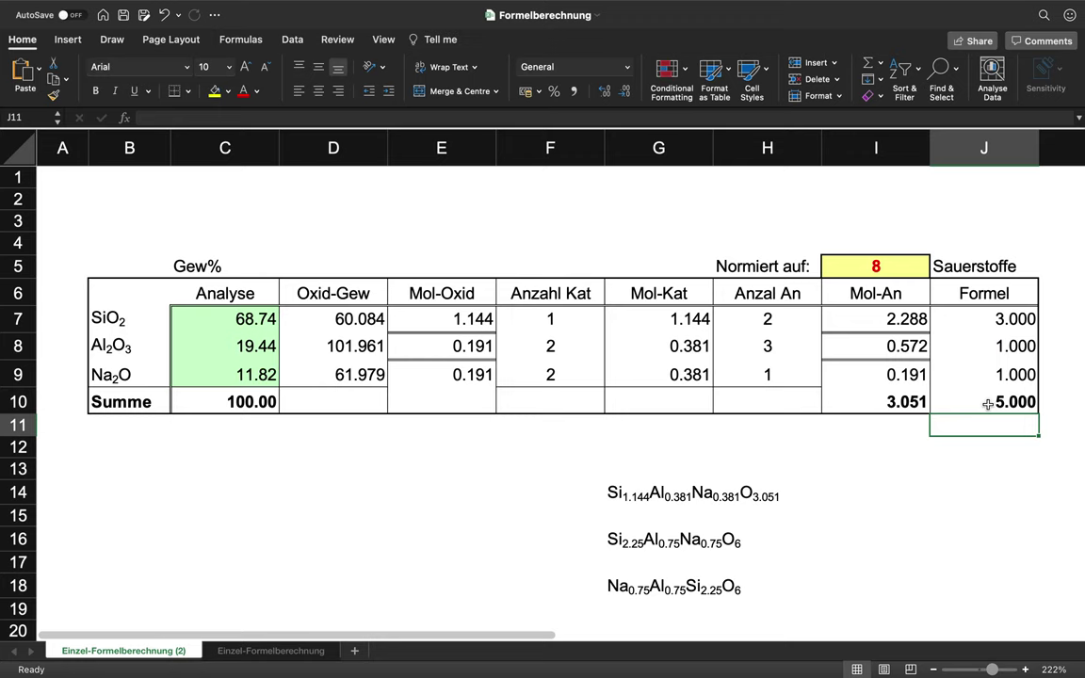
Step: Switch the normalisation value in I5 to 6 and back to 8 to compare the Formel sums
click(885, 267)
text(6)
key(Return)
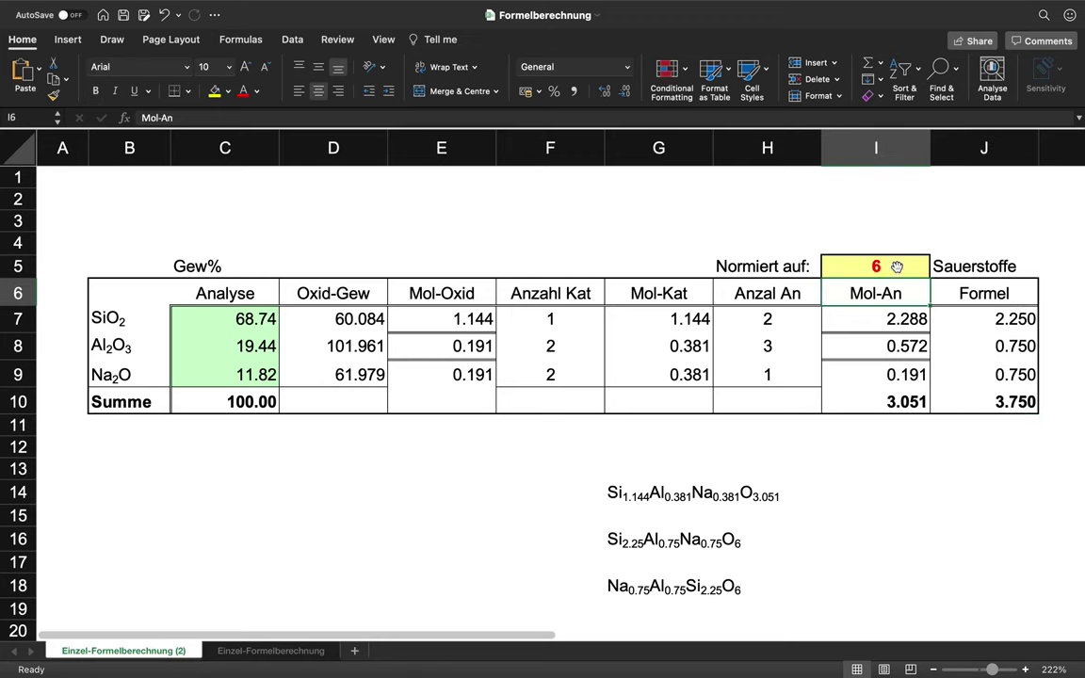
click(896, 267)
text(8)
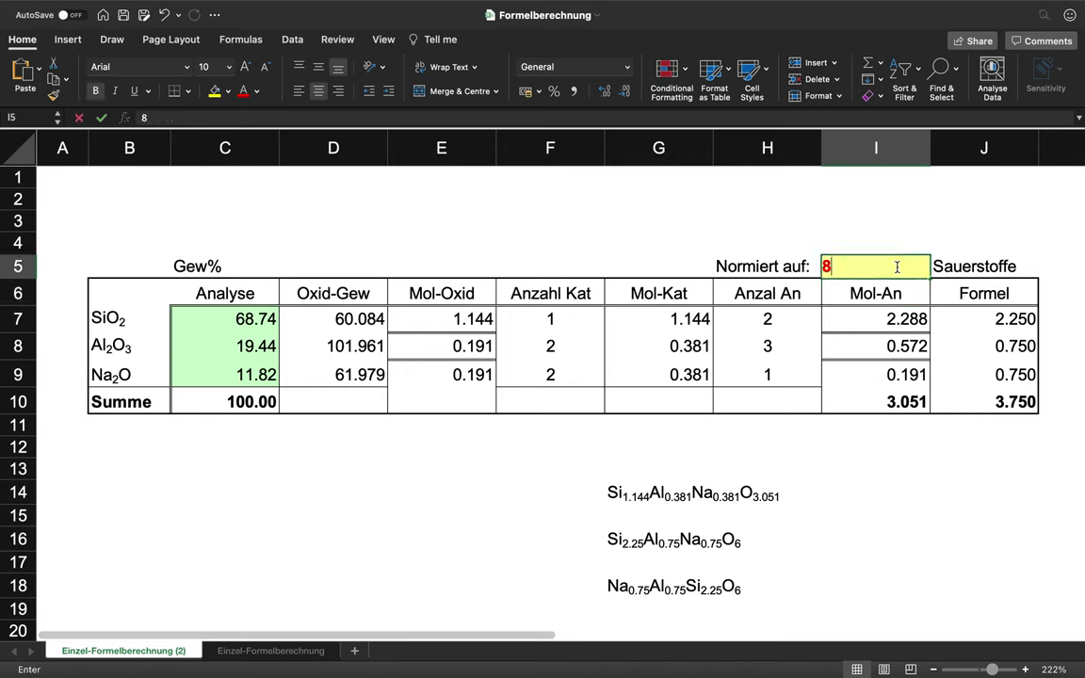
key(Return)
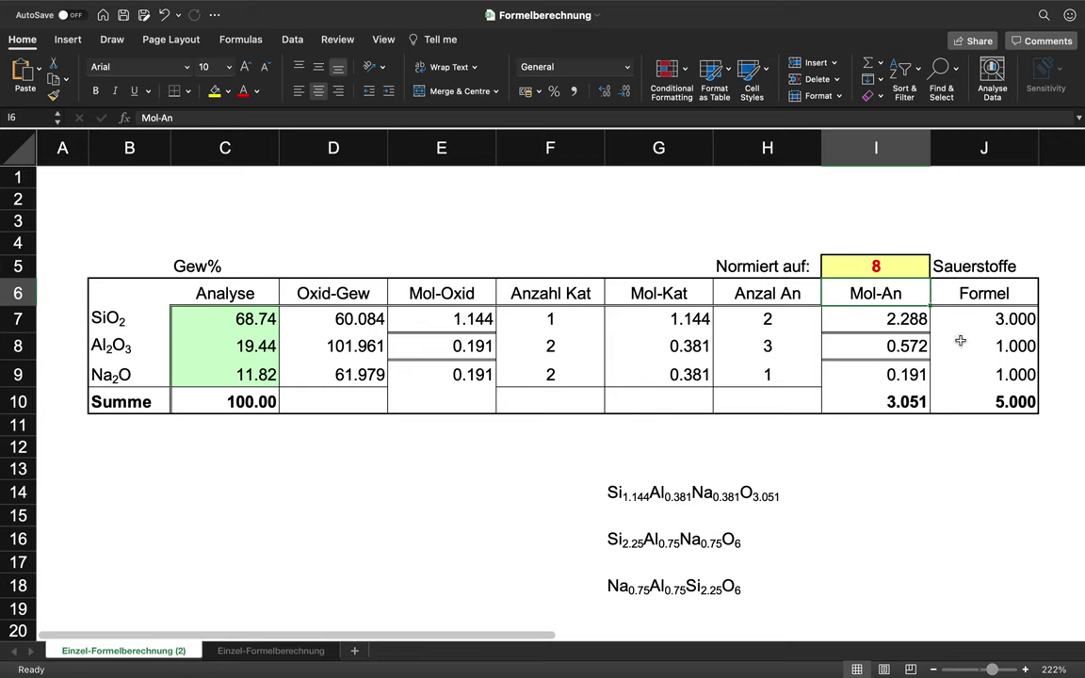
Step: Copy the reordered mineral formula from G18 into I14
click(658, 589)
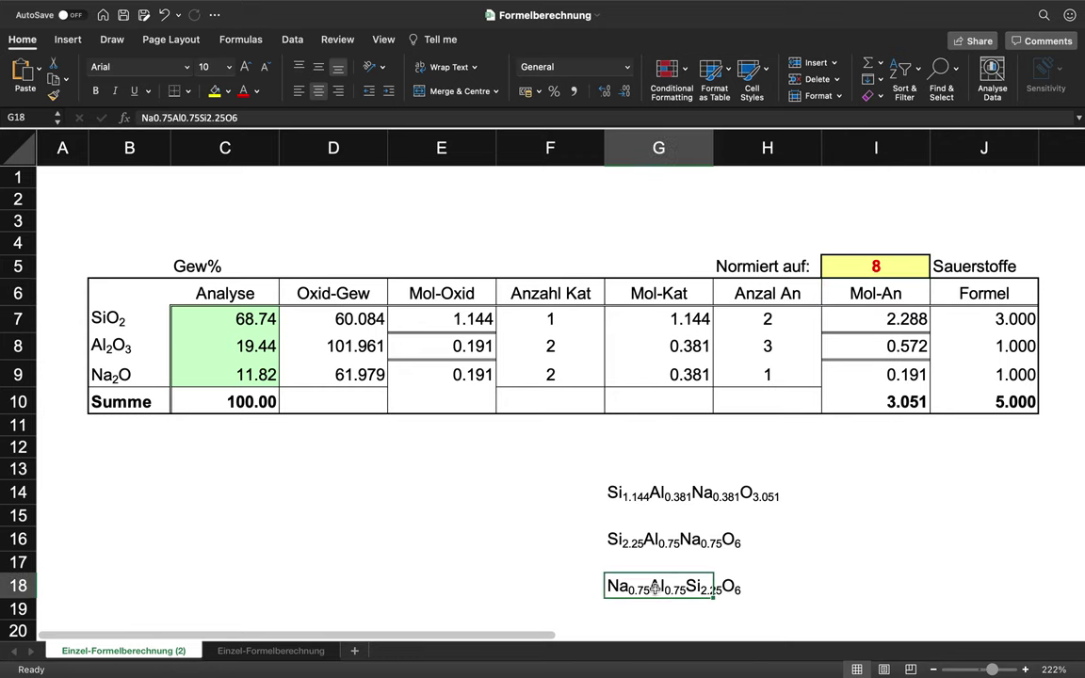
key(cmd+c)
click(908, 493)
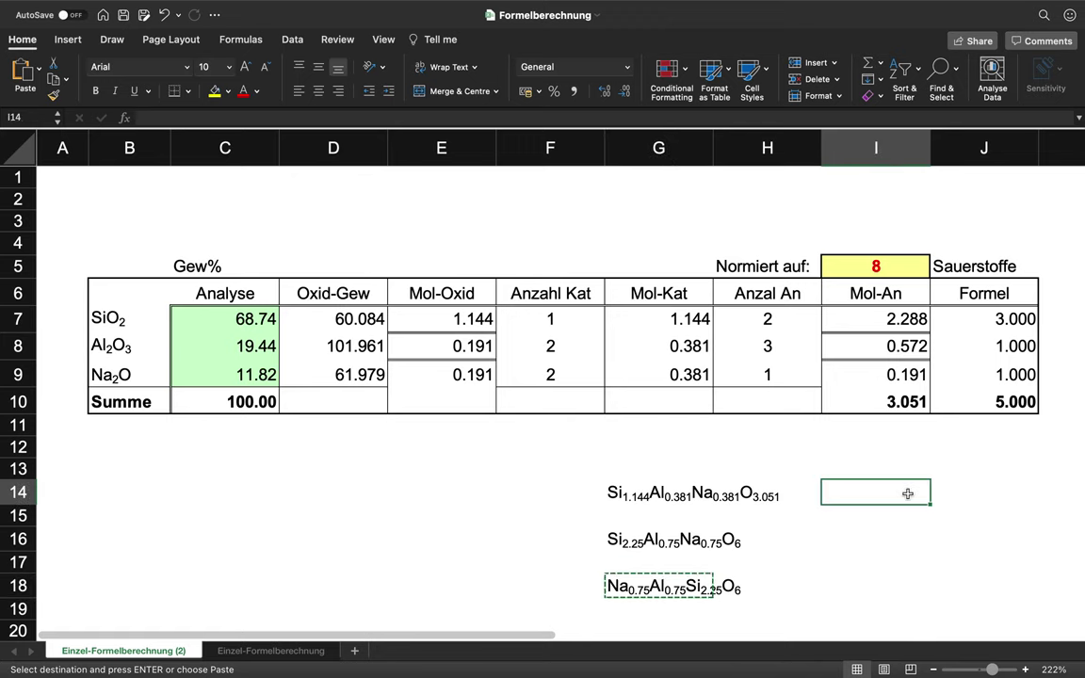
key(super+v)
Step: Remove the 0.75 indices after Na and Al from the mineral formula in I14
double_click(848, 493)
key(shift+Right)
key(shift+Right)
key(shift+Right)
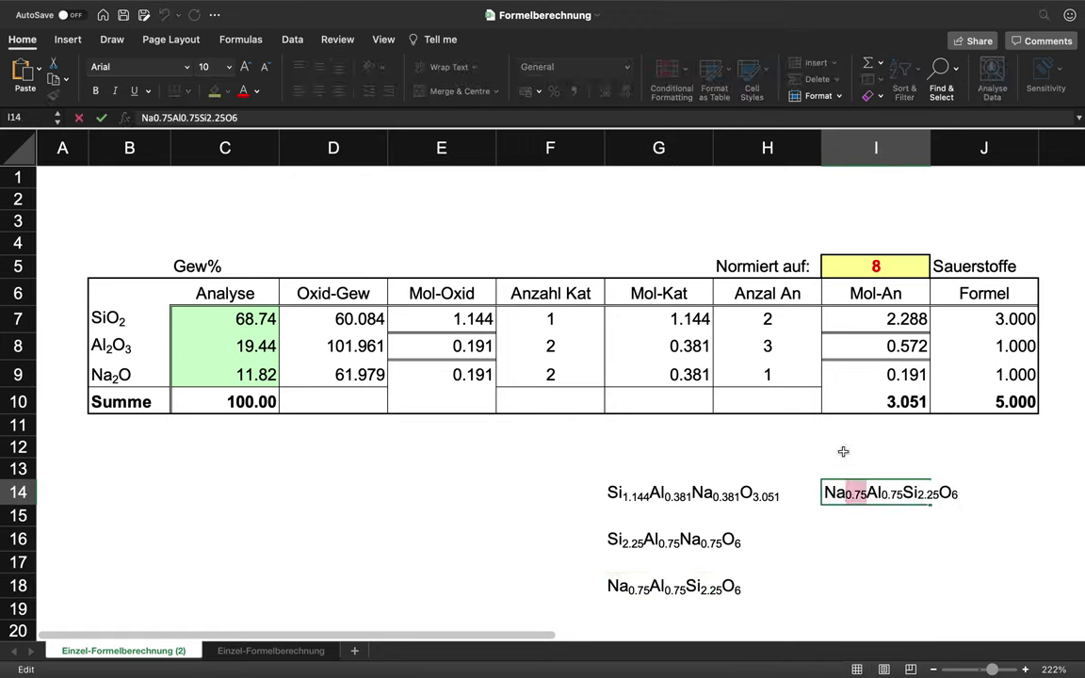
key(Delete)
key(Right)
key(Right)
key(shift+Right)
key(shift+Right)
key(shift+Right)
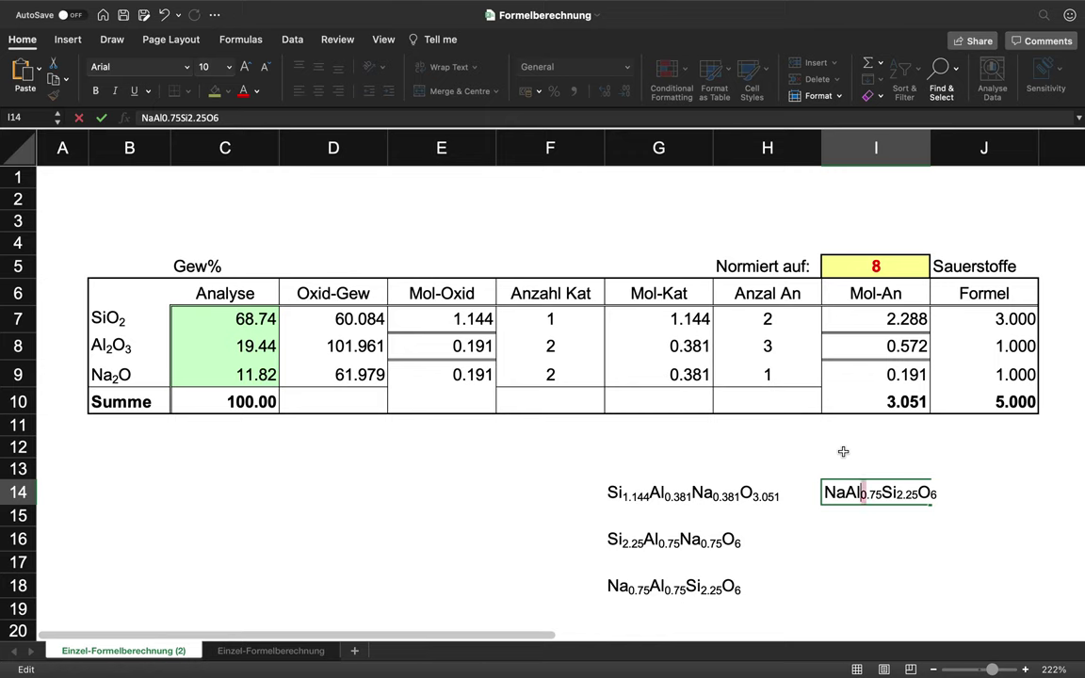
key(shift+Right)
key(Delete)
Step: Change the Si index to 3 and the O index to 8 in the I14 mineral formula
key(Right)
key(Right)
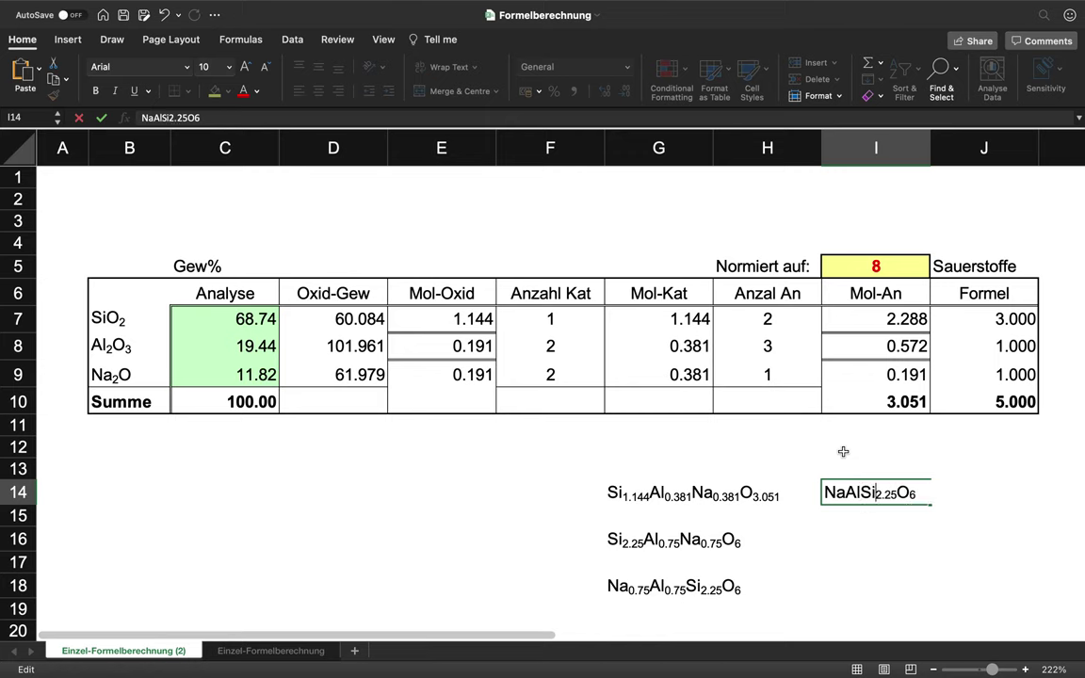
key(shift+Right)
key(shift+Right)
key(shift+Right)
key(shift+Right)
text(3)
key(shift+Left)
text(8)
key(Return)
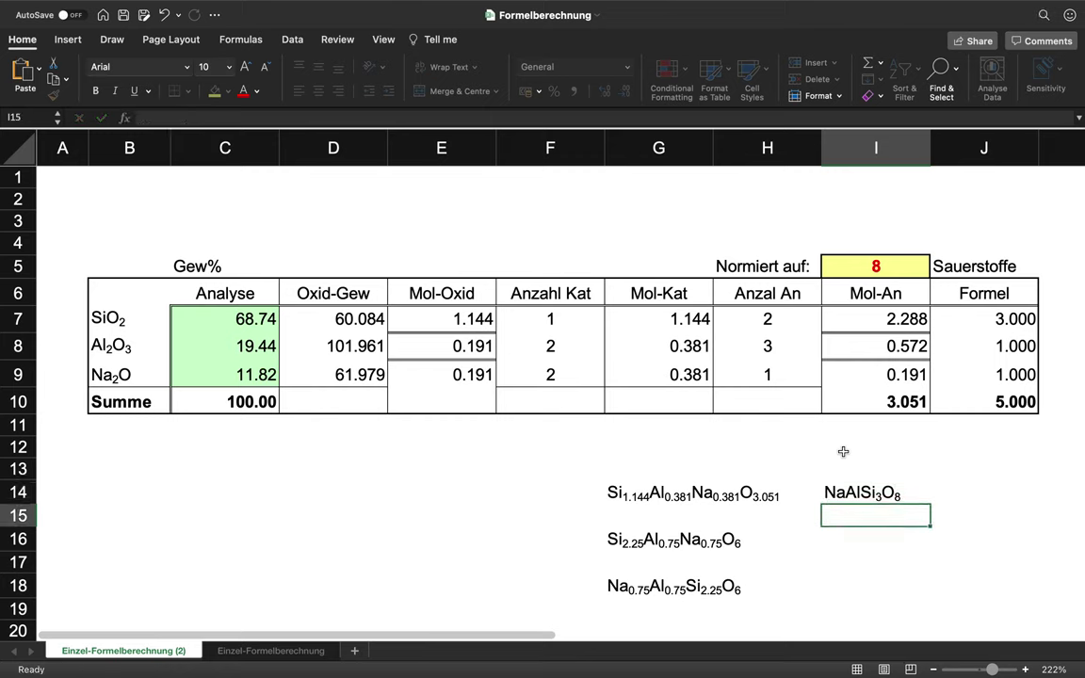
Step: Enter the mineral name Albit in I13, directly above the finished formula
key(Up)
key(Up)
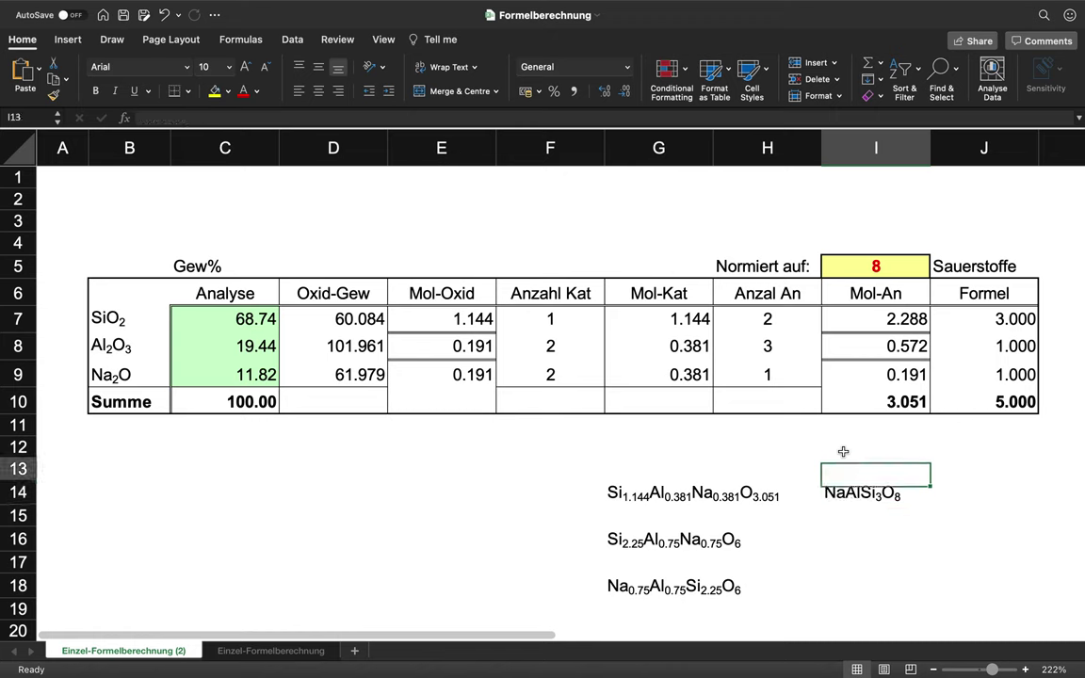
text(Albit)
key(Return)
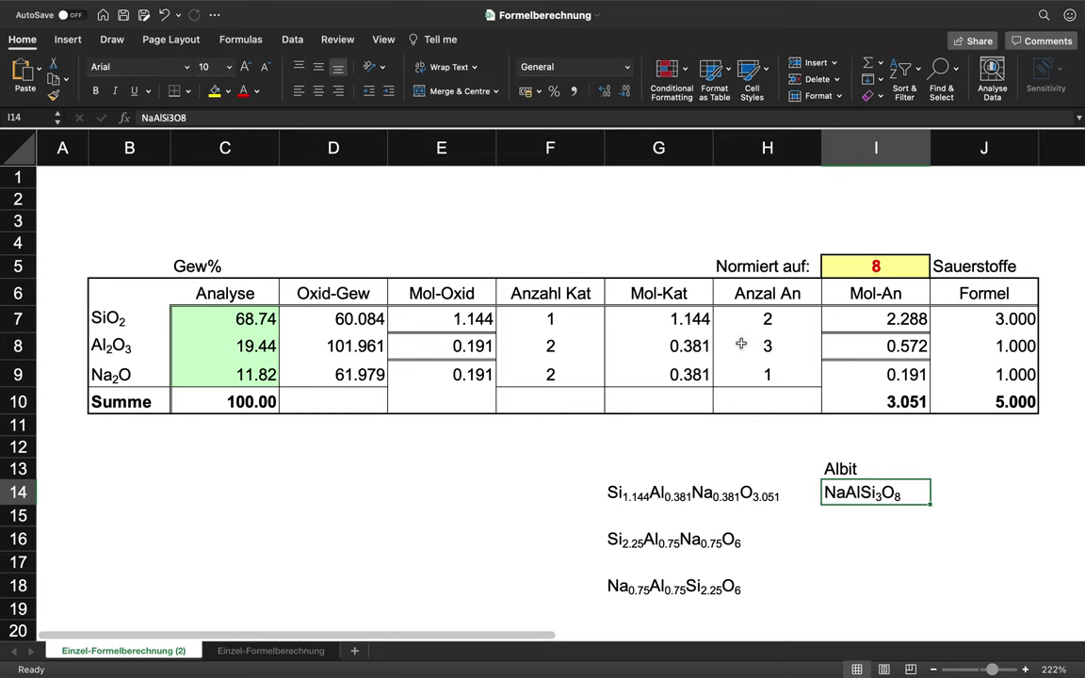
Step: Open the Einzel-Formelberechnung sheet and examine its oxide analysis column C4:C14 and the Formel sum in J15
click(857, 269)
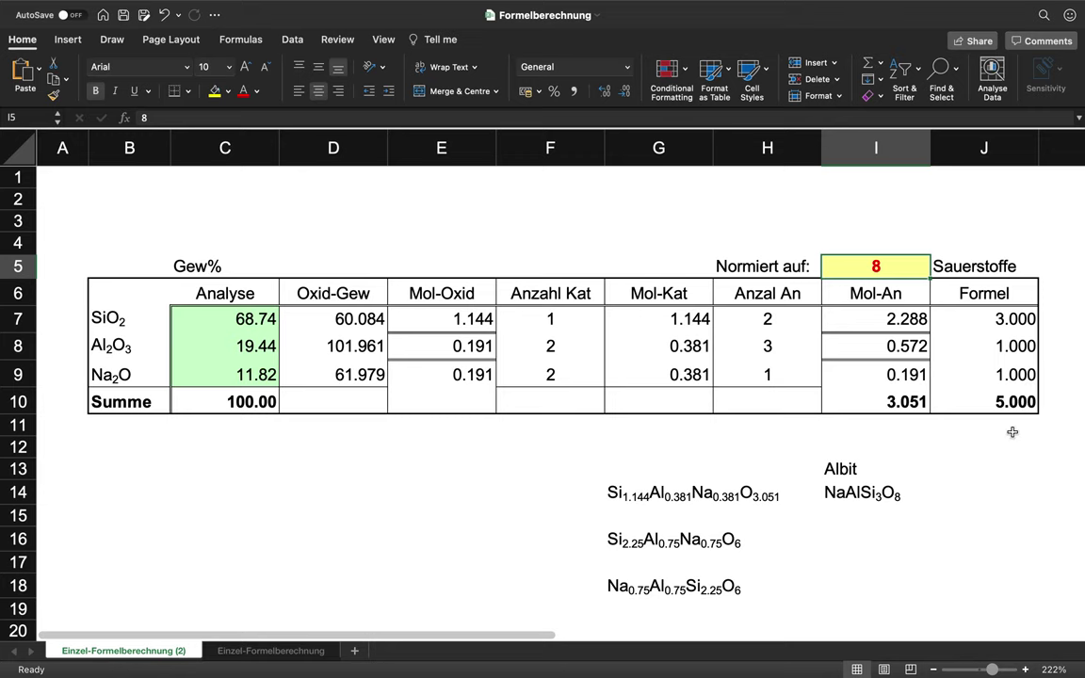
click(263, 653)
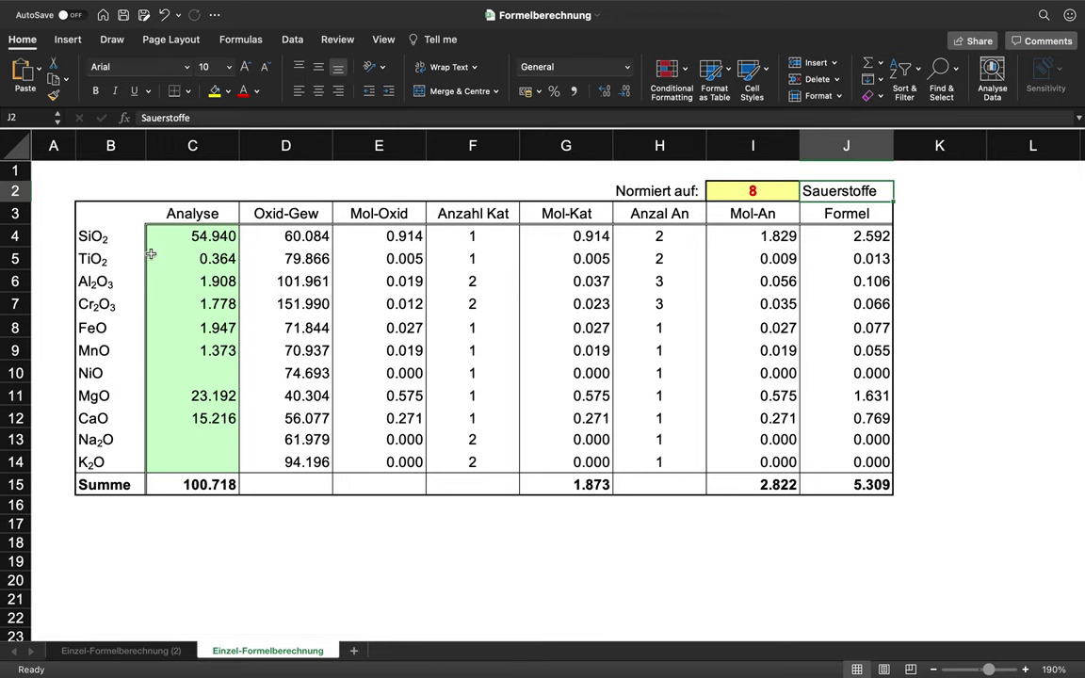
drag(184, 237, 175, 456)
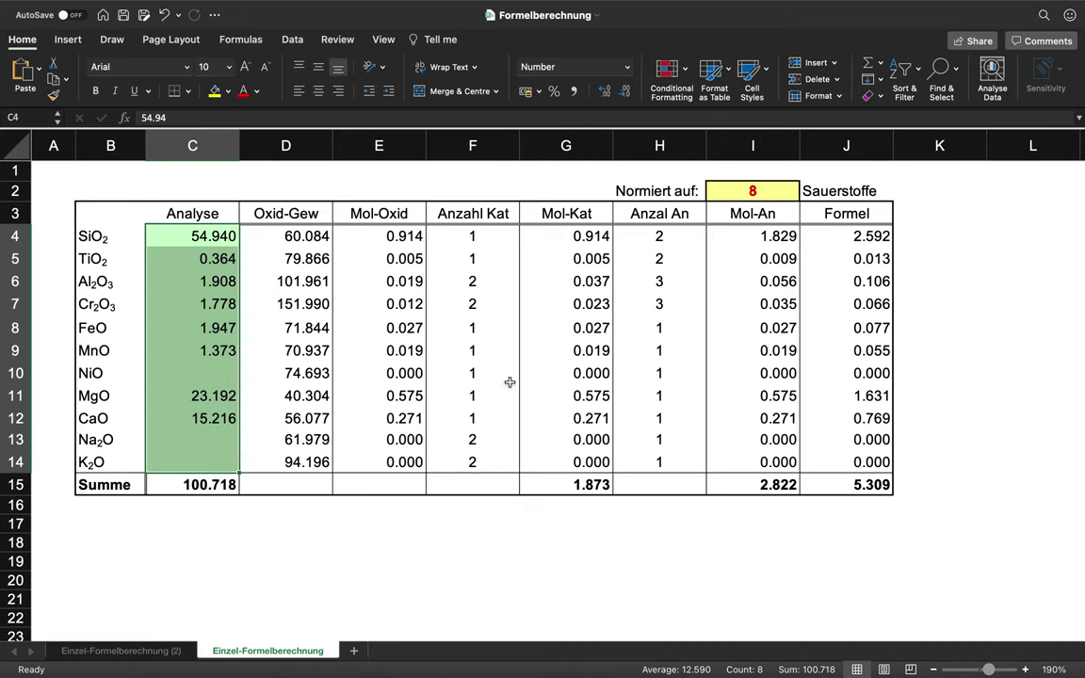
click(829, 486)
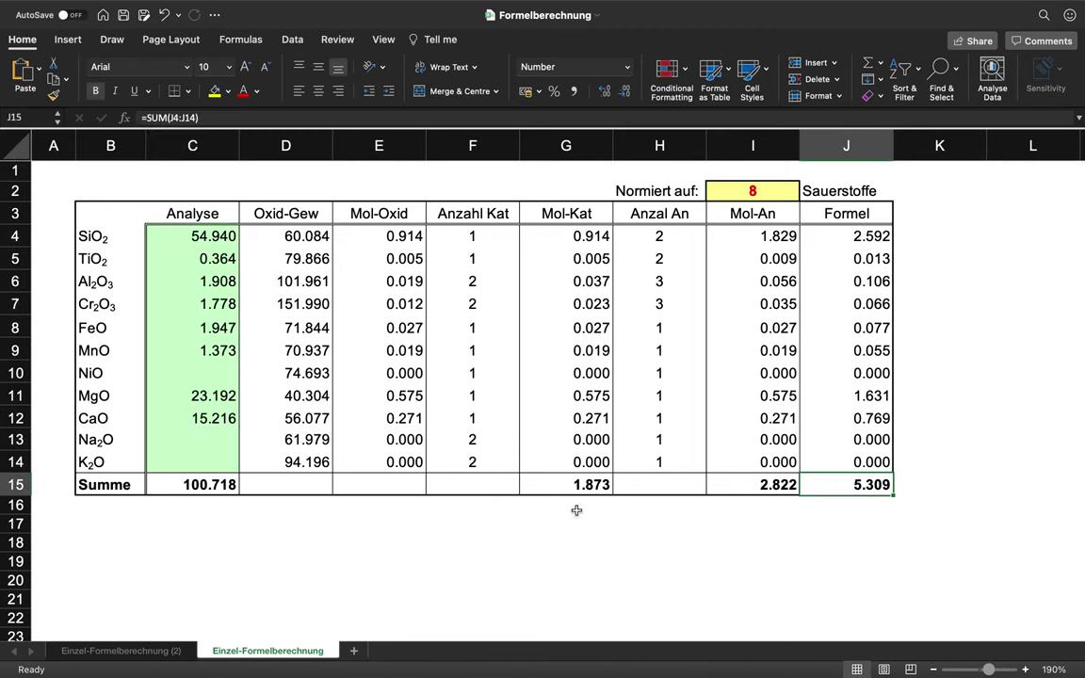
Step: Check the analysis sum in C15 and the Formel sum in J15, and try normalising to 4 oxygens in I2
click(212, 484)
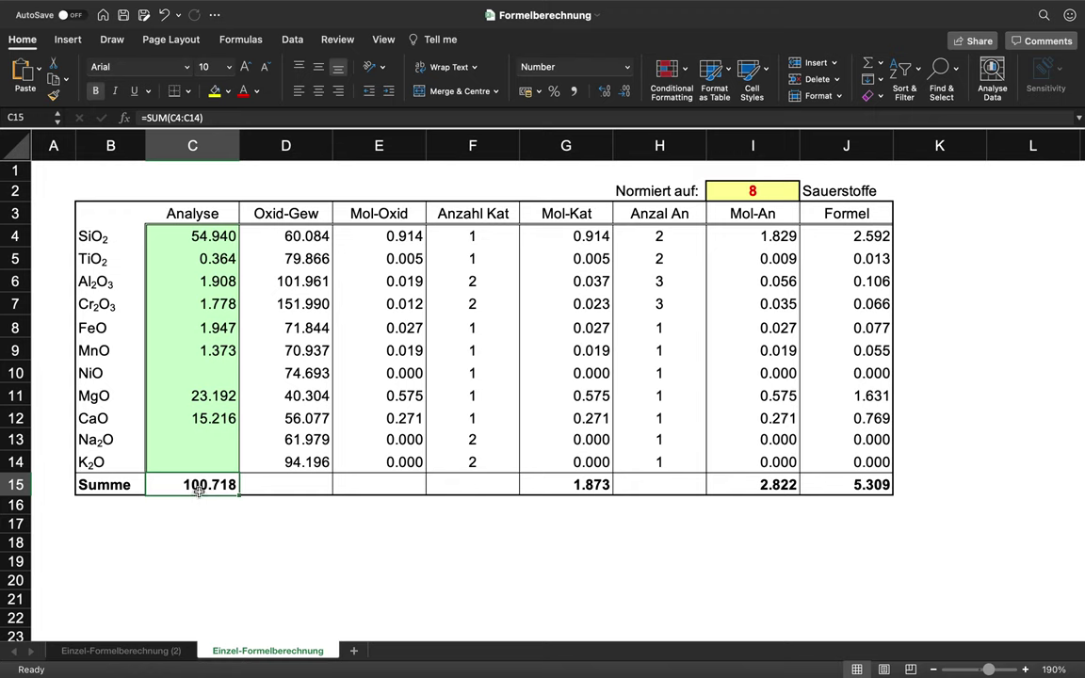
click(831, 483)
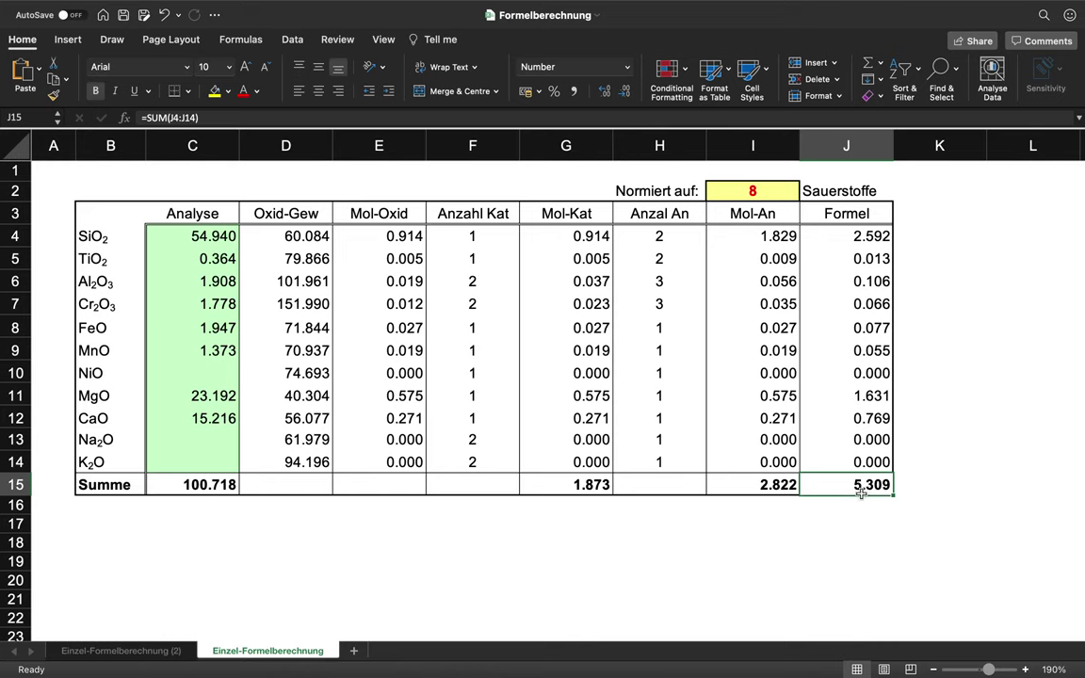
click(773, 196)
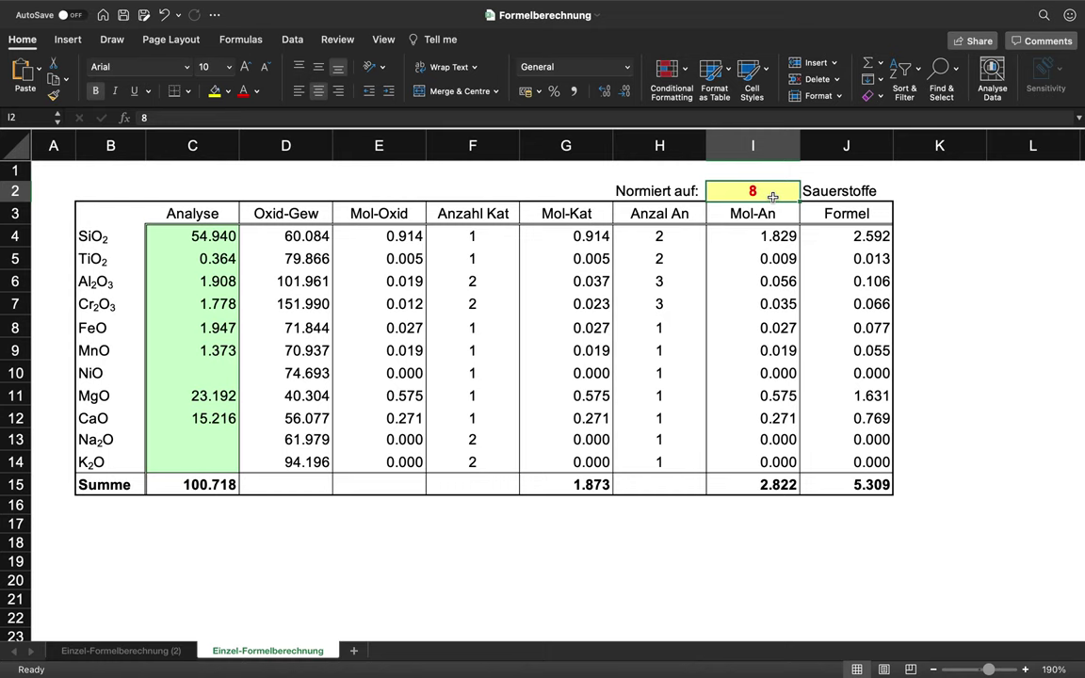
text(4)
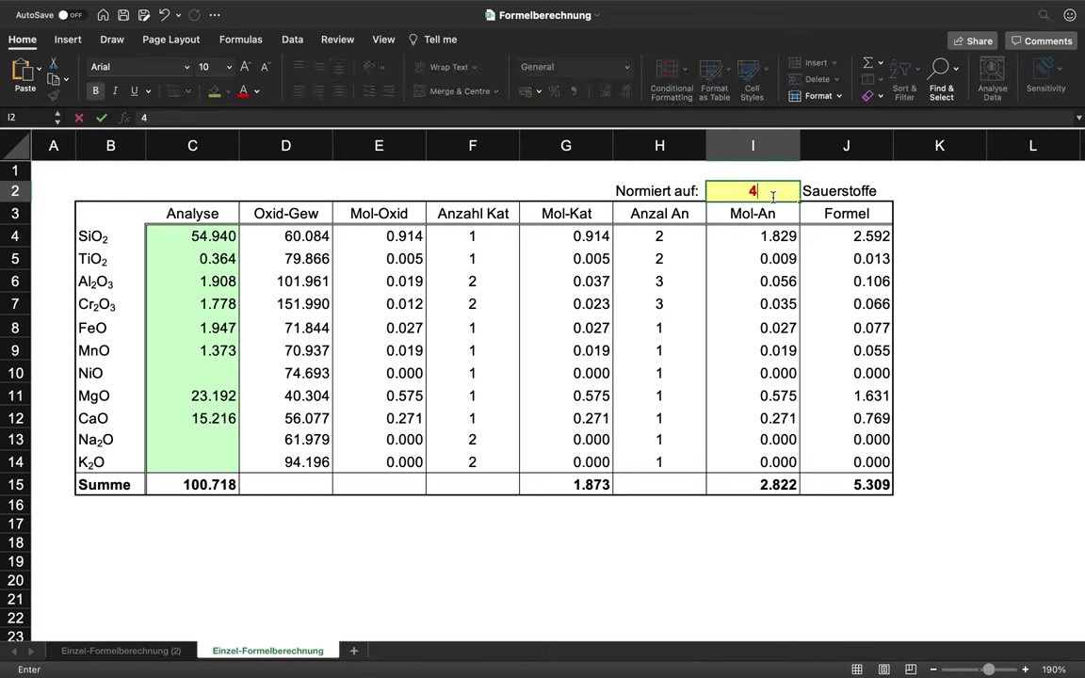
key(Return)
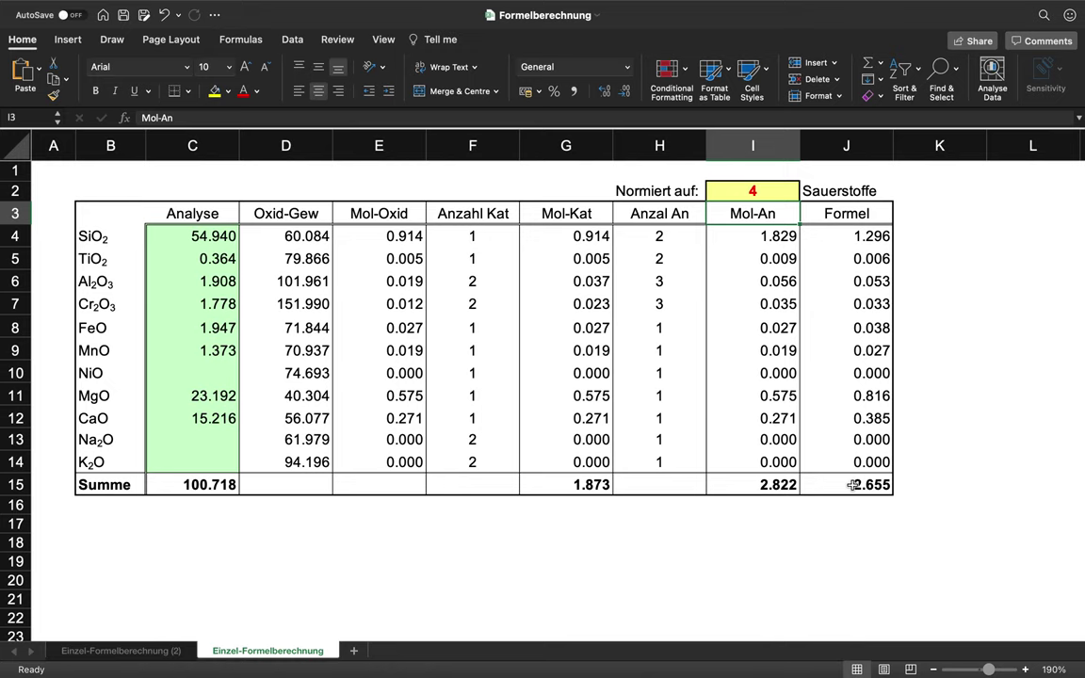
Step: Set the oxygen normalisation value in I2 to 6
click(769, 192)
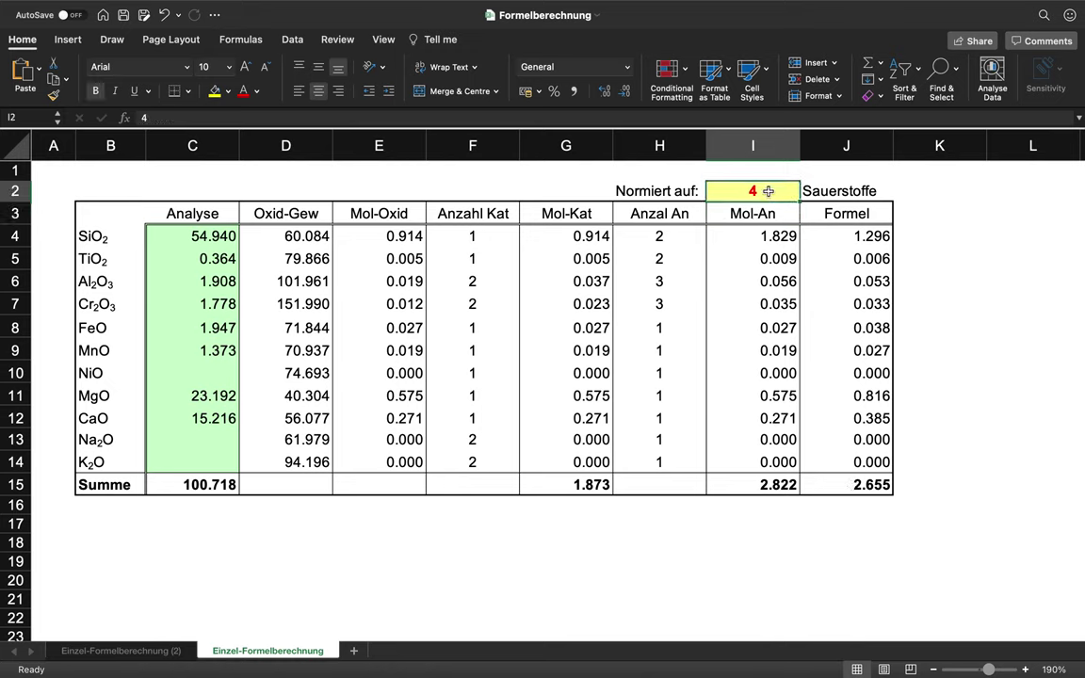
text(6)
key(Return)
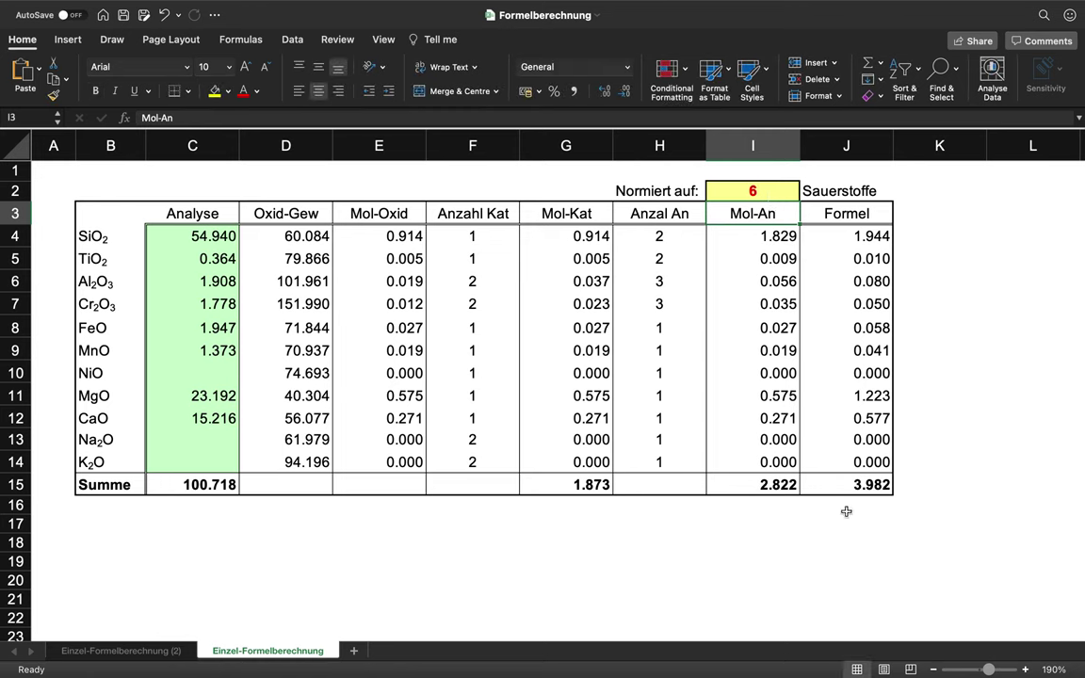
Step: Enter the general pyroxene formula (Mg,Fe)2Si2O6 in H18 below the table and check it against the Formel sum in J15
click(628, 540)
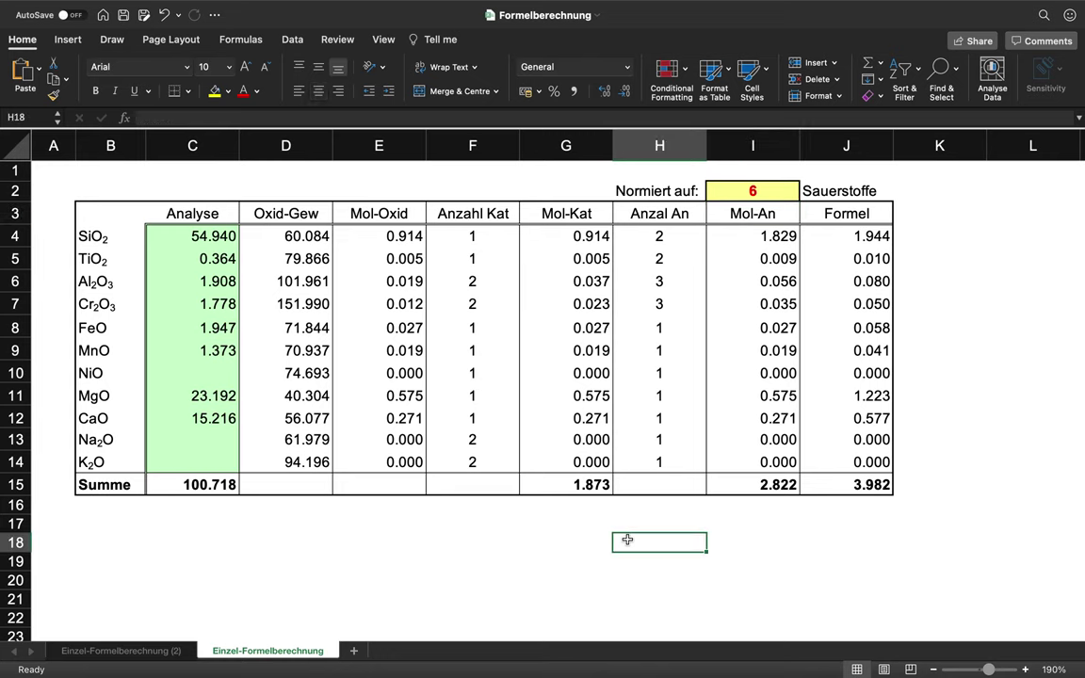
text(Mg)
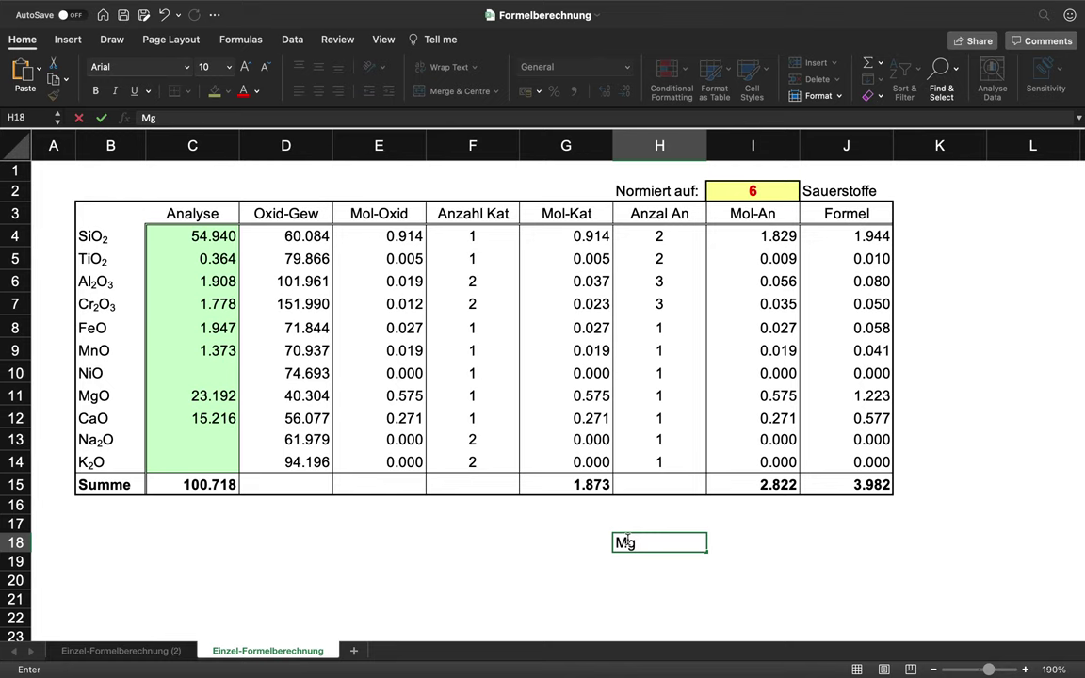
key(BackSpace)
key(BackSpace)
key(BackSpace)
text((Mg,Fe)2SiO)
key(BackSpace)
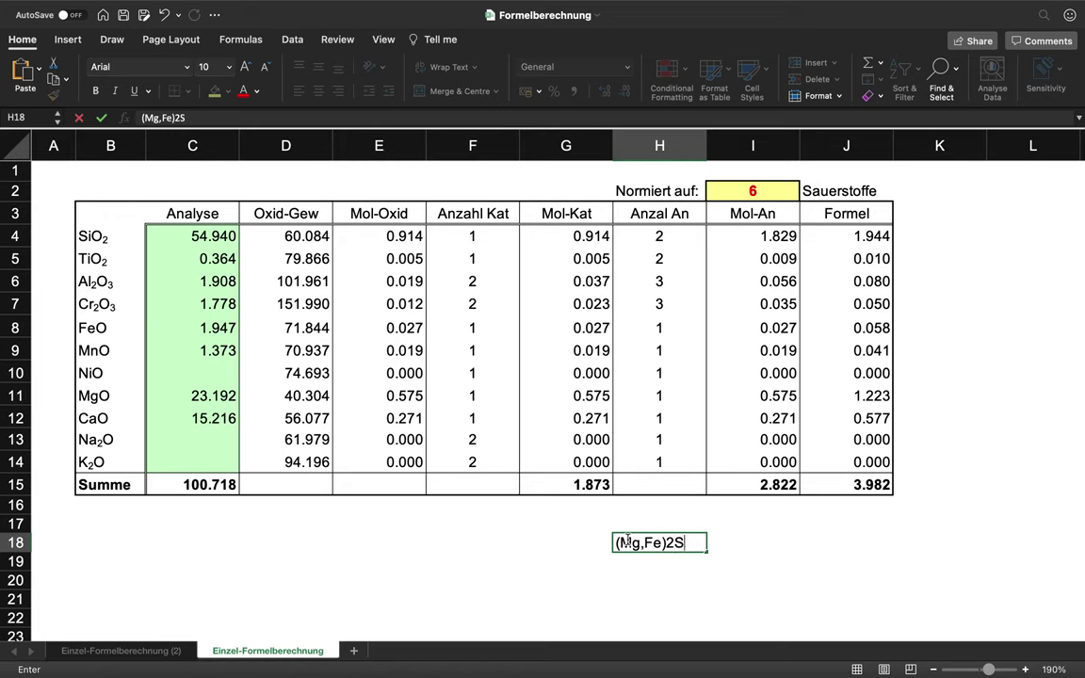
text(i2O6)
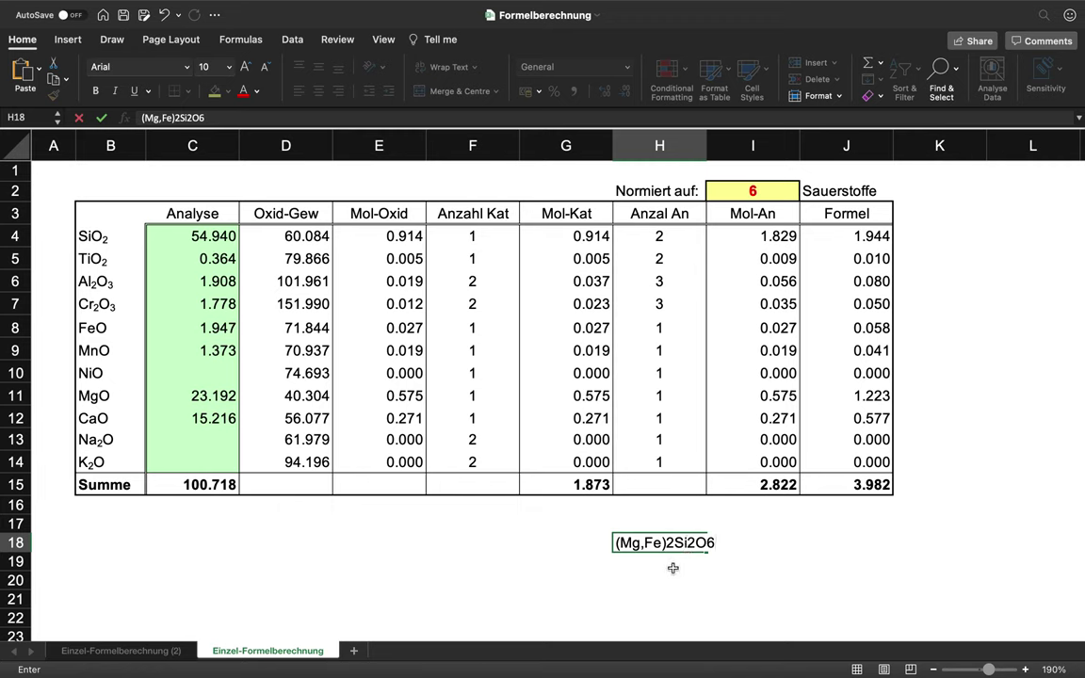
click(868, 480)
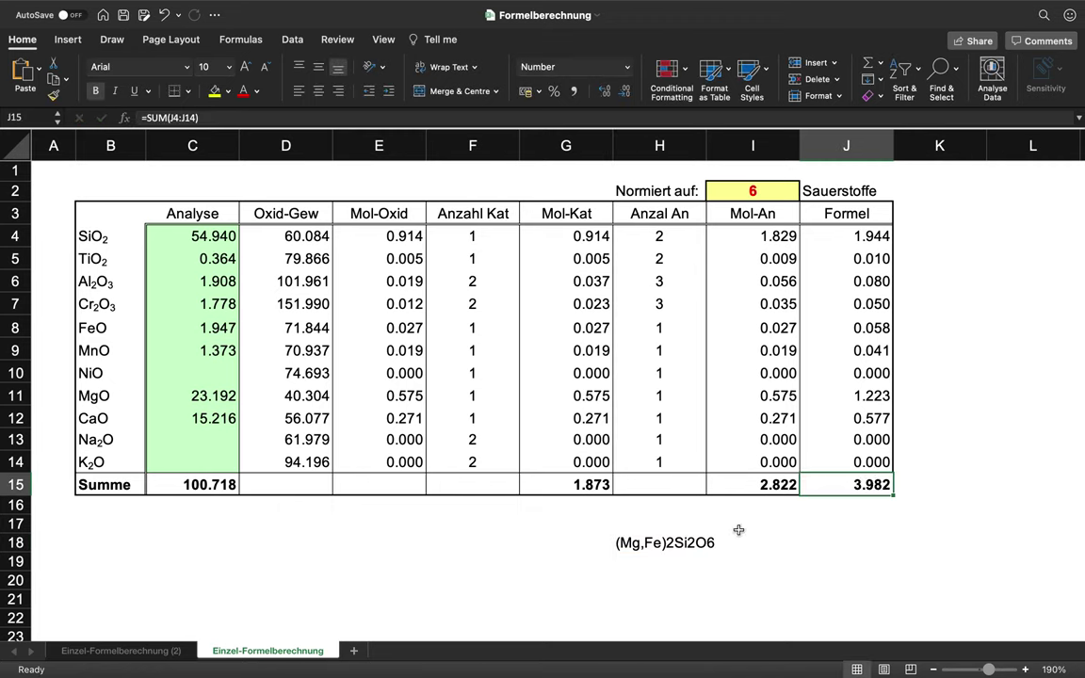
Step: Review the normalisation value in I2 and compare the albite sheet Einzel-Formelberechnung (2) with the Einzel-Formelberechnung sheet
click(753, 192)
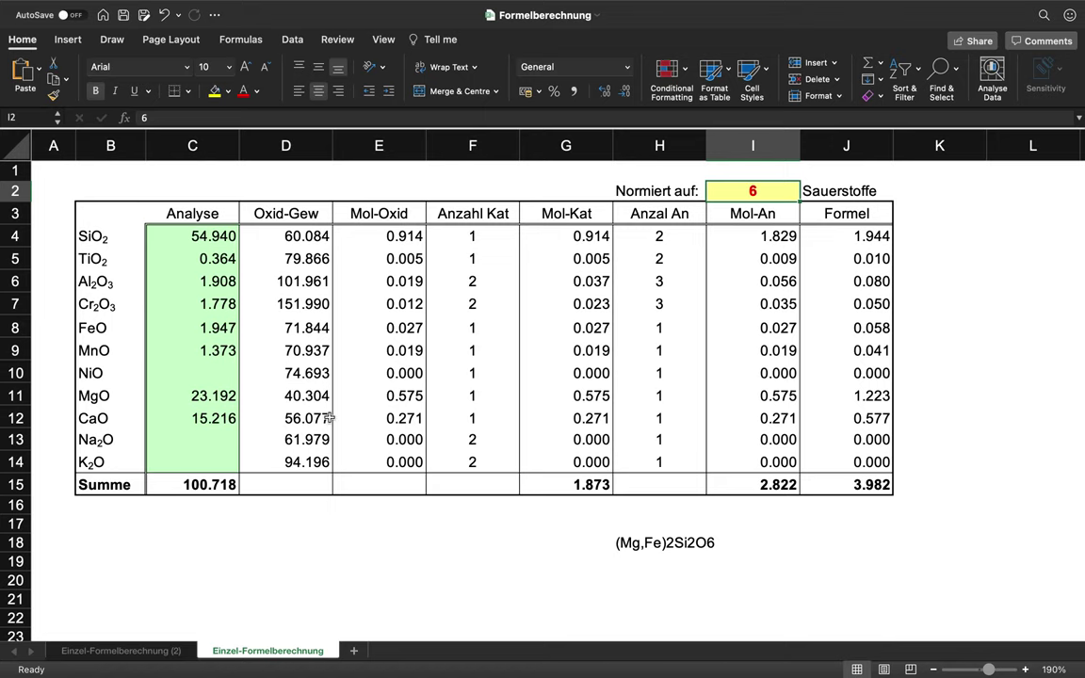
click(137, 654)
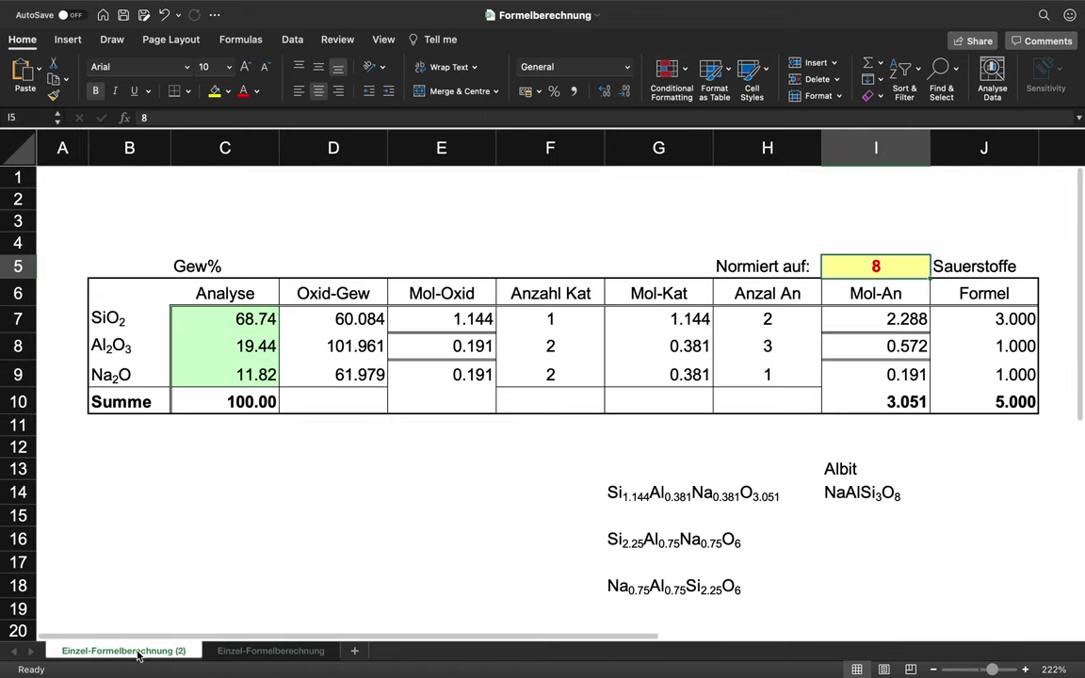
click(235, 652)
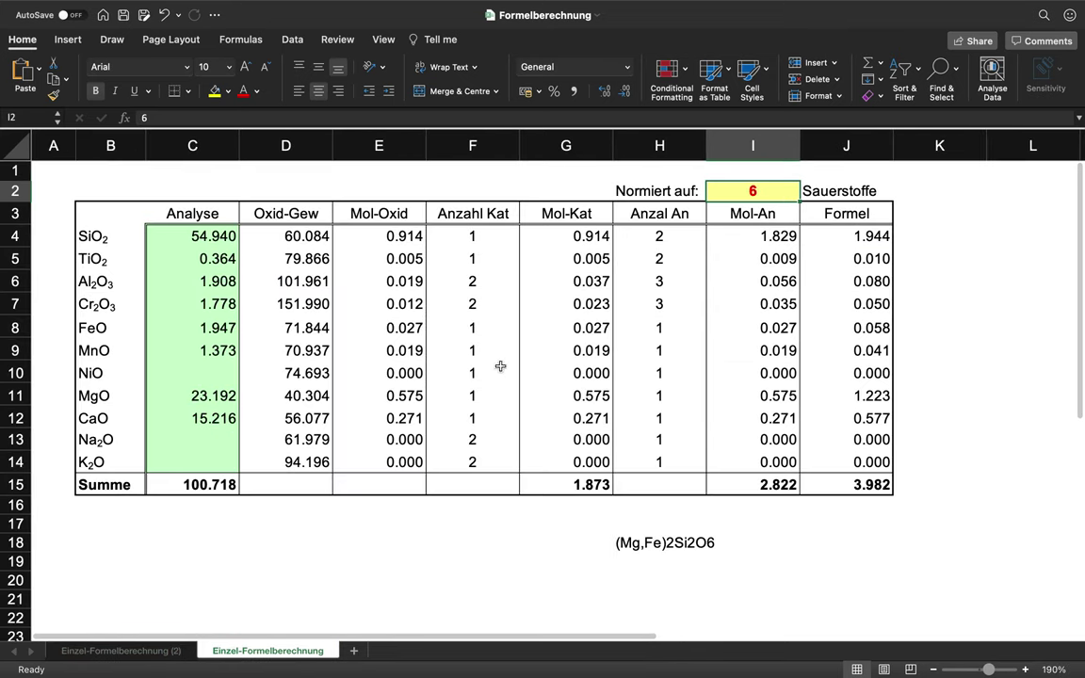